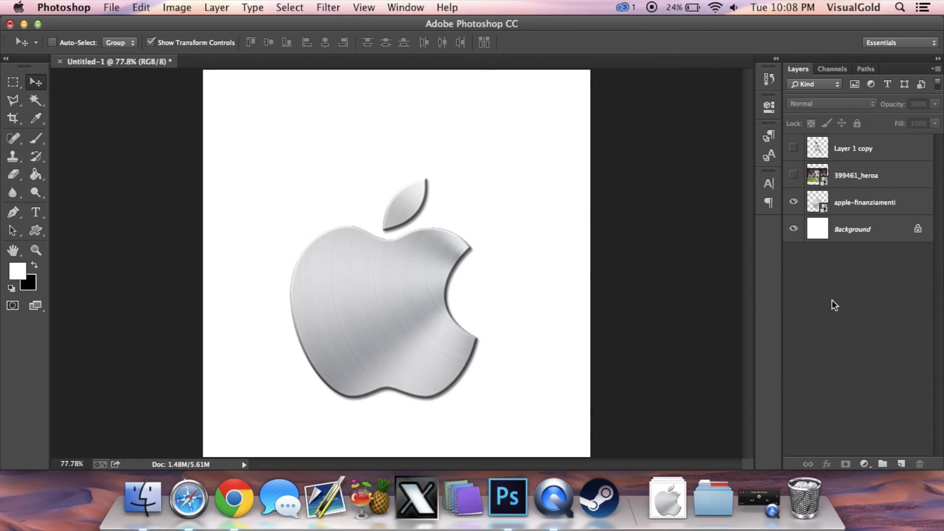
Select the 399461_heroa photo layer and make it visible above the apple
{"action": "left_click", "coordinate": [873, 210]}
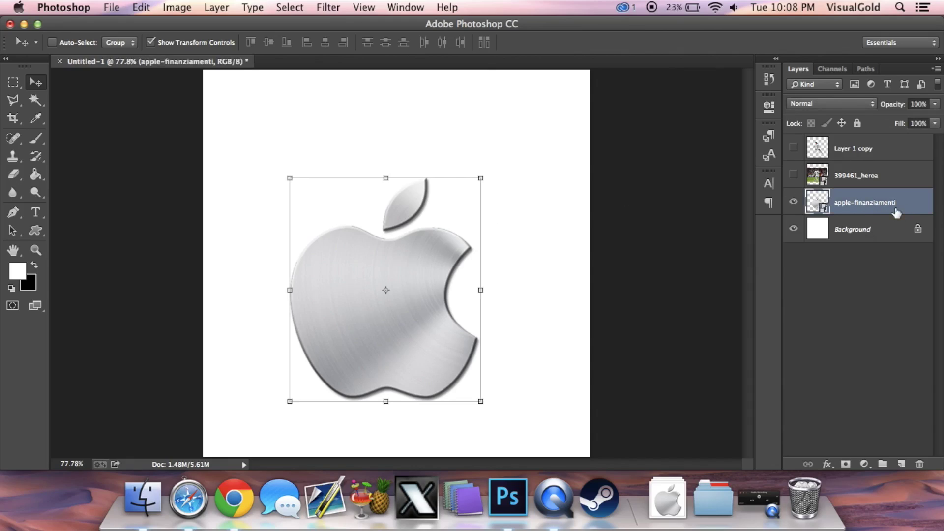
{"action": "left_click", "coordinate": [851, 295]}
{"action": "left_click", "coordinate": [891, 185]}
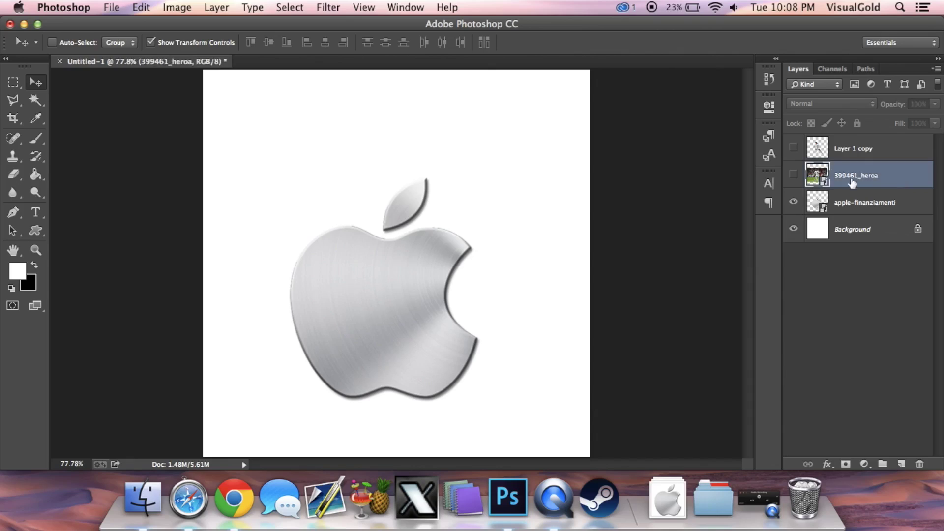
{"action": "left_click", "coordinate": [793, 175]}
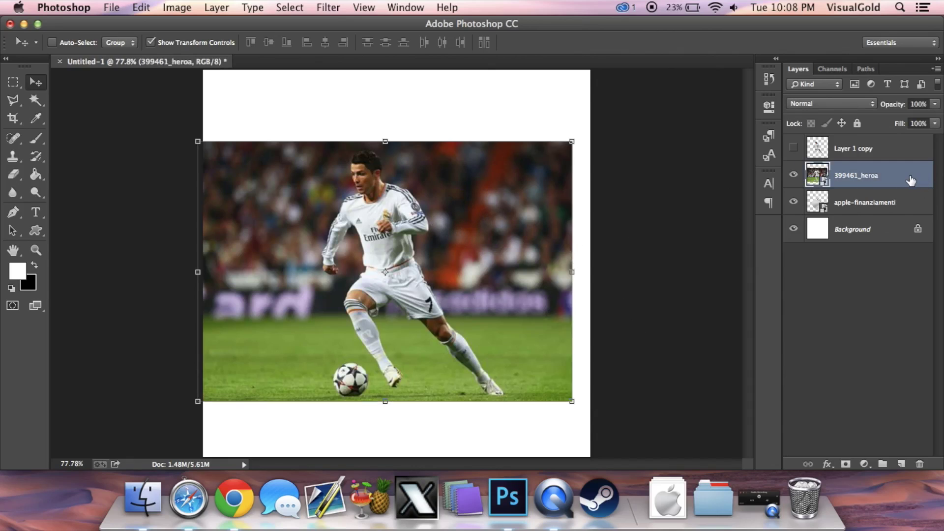
Draw a rough closed path with the Pen tool around the player's head and upper chest on the 399461_heroa photo
{"action": "left_click", "coordinate": [33, 196]}
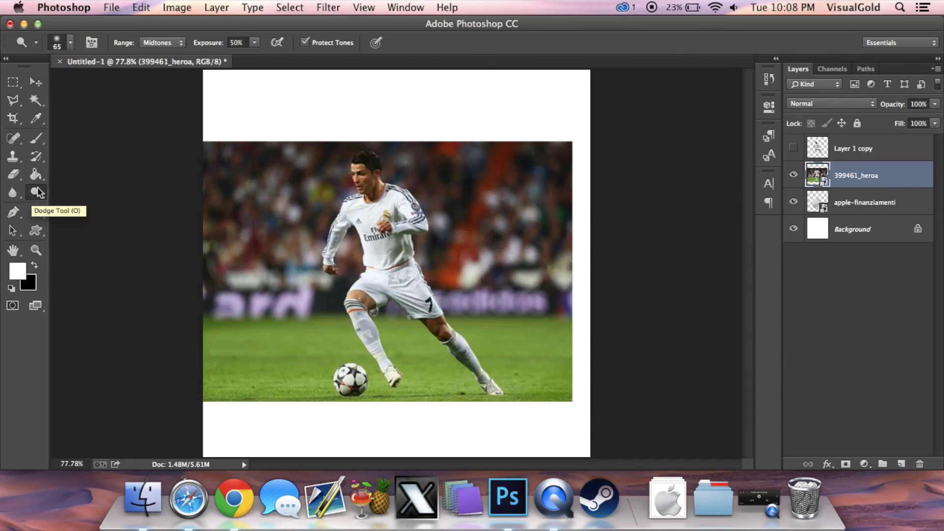
{"action": "left_click", "coordinate": [32, 251]}
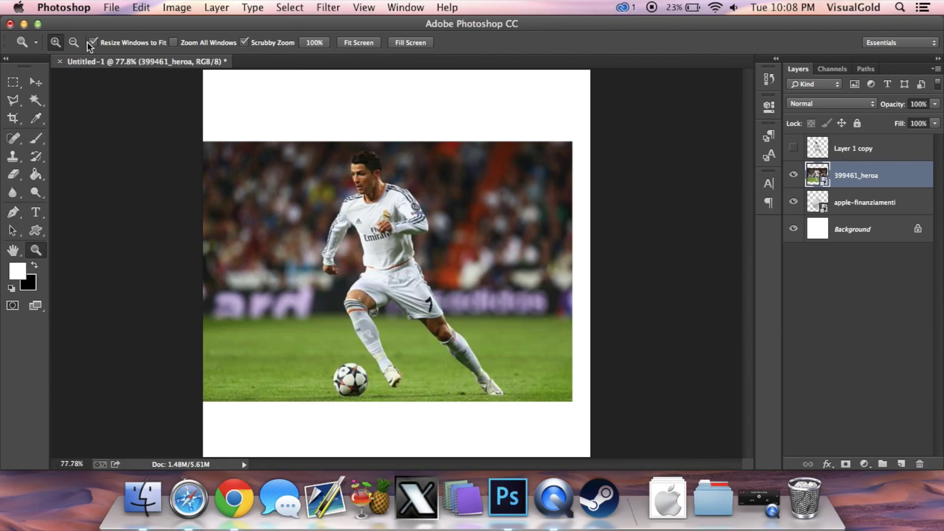
{"action": "left_click", "coordinate": [382, 218]}
{"action": "left_click", "coordinate": [382, 218]}
{"action": "left_click", "coordinate": [382, 211]}
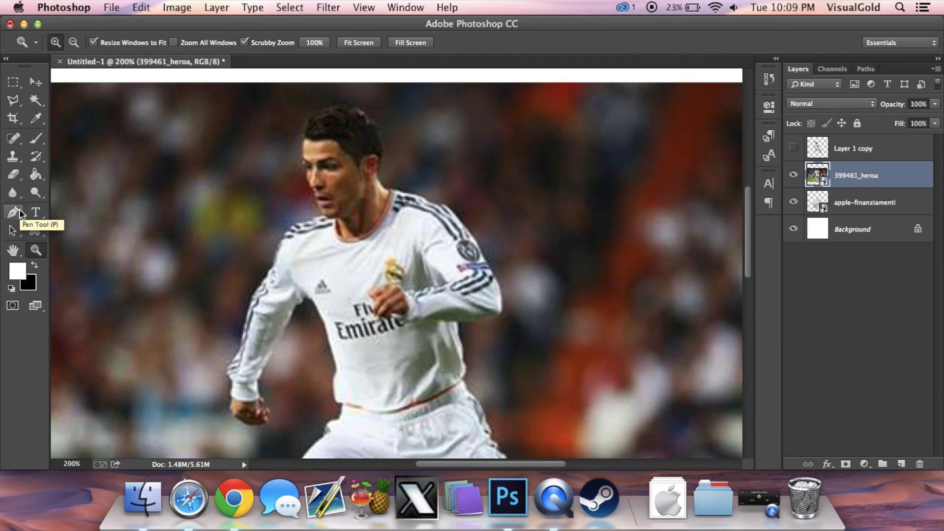
{"action": "left_click", "coordinate": [14, 212]}
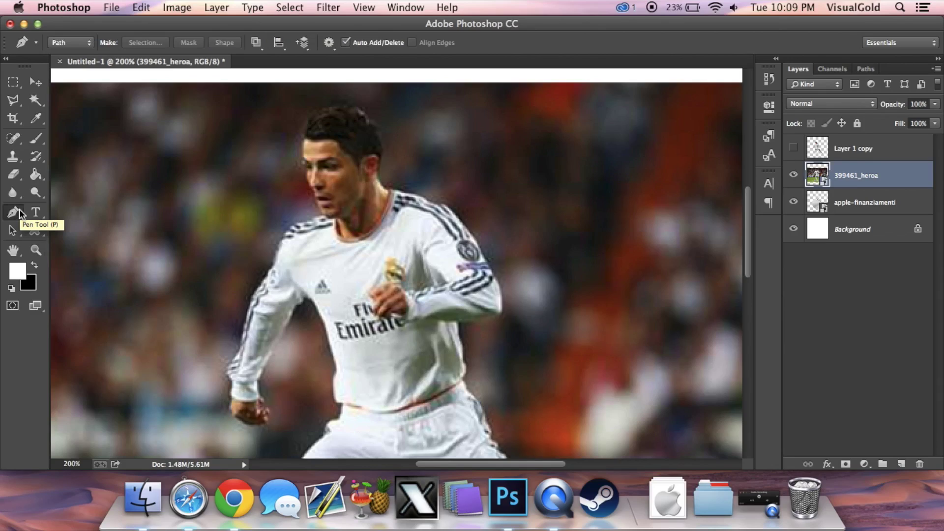
{"action": "left_click", "coordinate": [304, 141]}
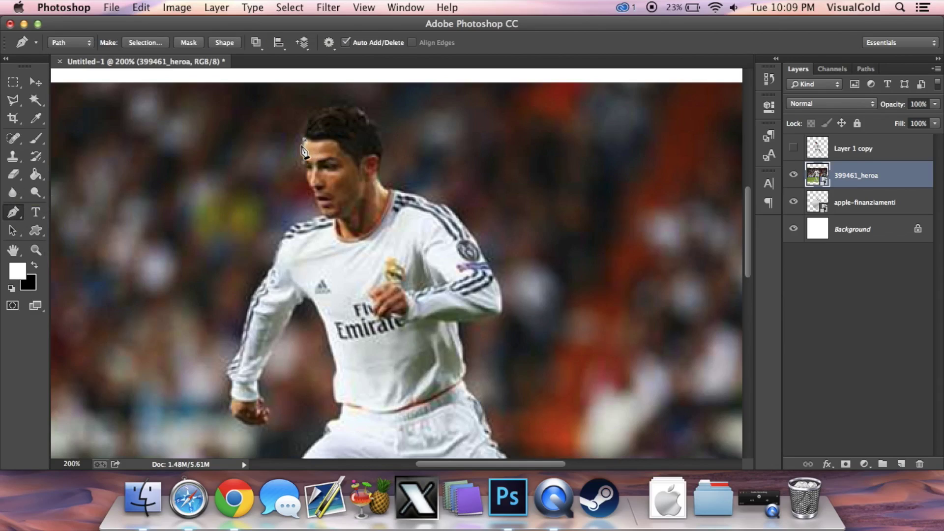
{"action": "left_click", "coordinate": [301, 158]}
{"action": "left_click", "coordinate": [303, 167]}
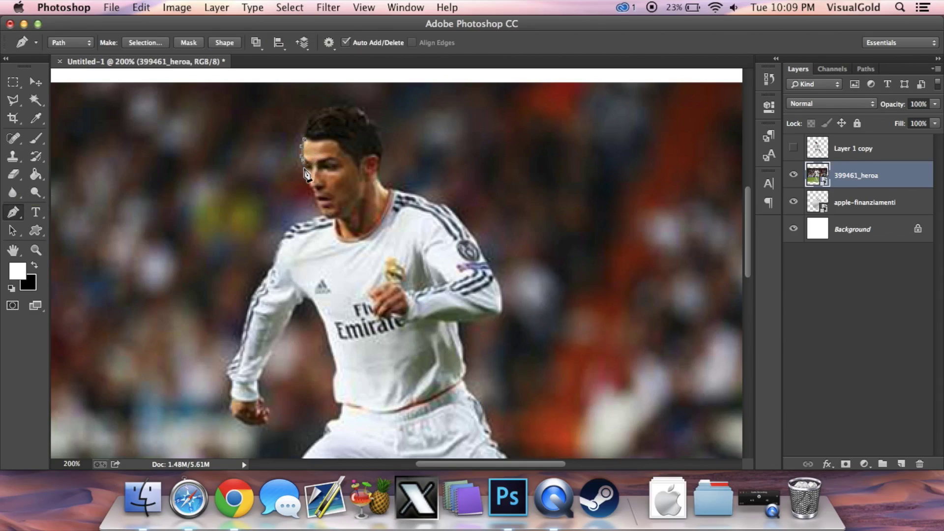
{"action": "left_click", "coordinate": [316, 236]}
{"action": "left_click", "coordinate": [340, 278]}
{"action": "left_click", "coordinate": [444, 241]}
{"action": "left_click", "coordinate": [391, 152]}
{"action": "left_click", "coordinate": [365, 110]}
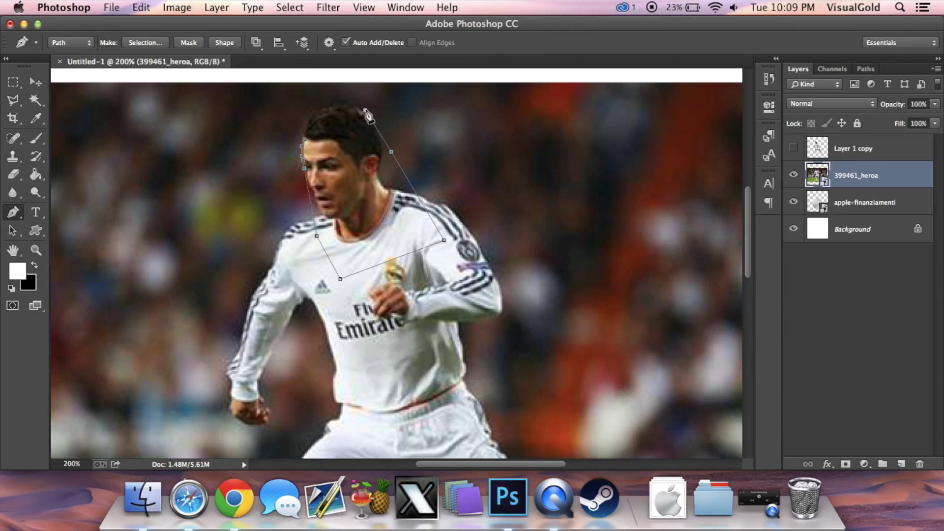
{"action": "left_click", "coordinate": [304, 141]}
Convert the closed path into a selection and copy the selected area to a new layer
{"action": "right_click", "coordinate": [365, 188]}
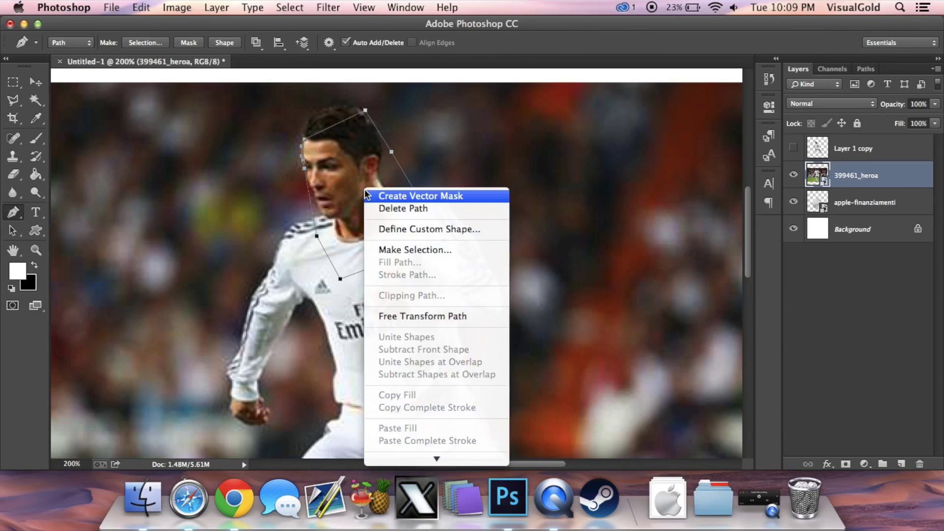
{"action": "left_click", "coordinate": [381, 251]}
{"action": "left_click", "coordinate": [547, 170]}
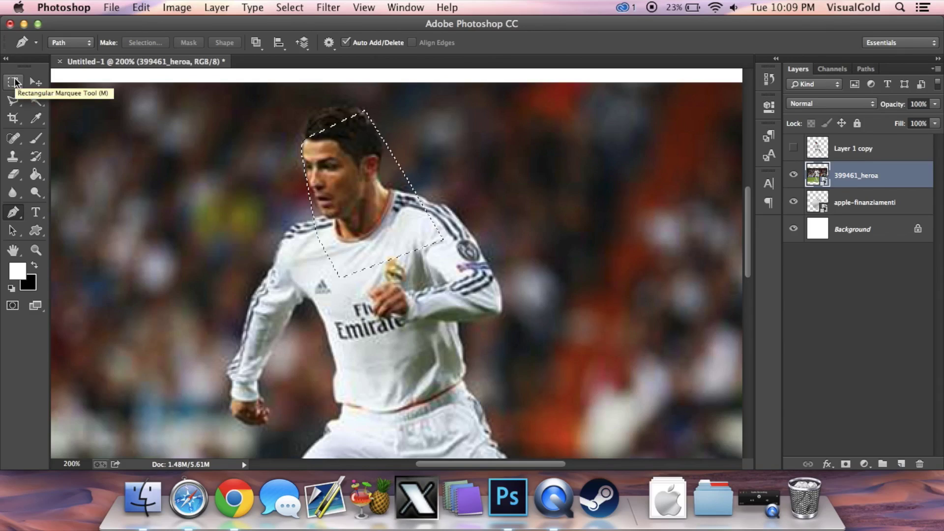
{"action": "left_click", "coordinate": [14, 83]}
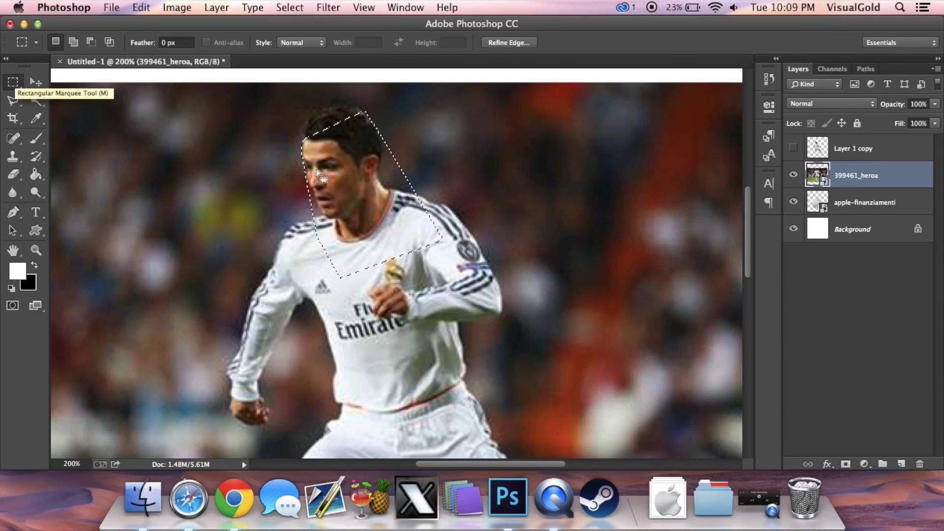
{"action": "right_click", "coordinate": [378, 192]}
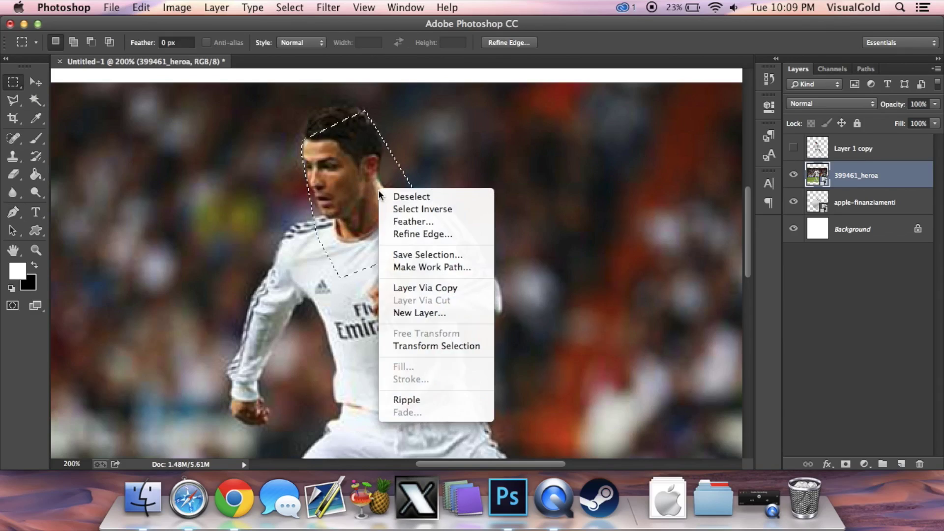
{"action": "left_click", "coordinate": [412, 287]}
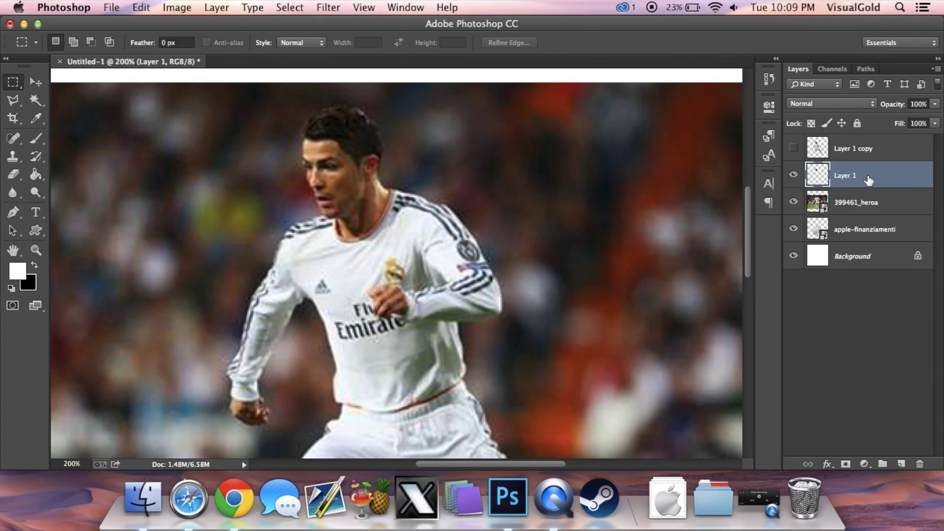
Delete the new layer copied from the rough head selection
{"action": "key", "text": "Delete"}
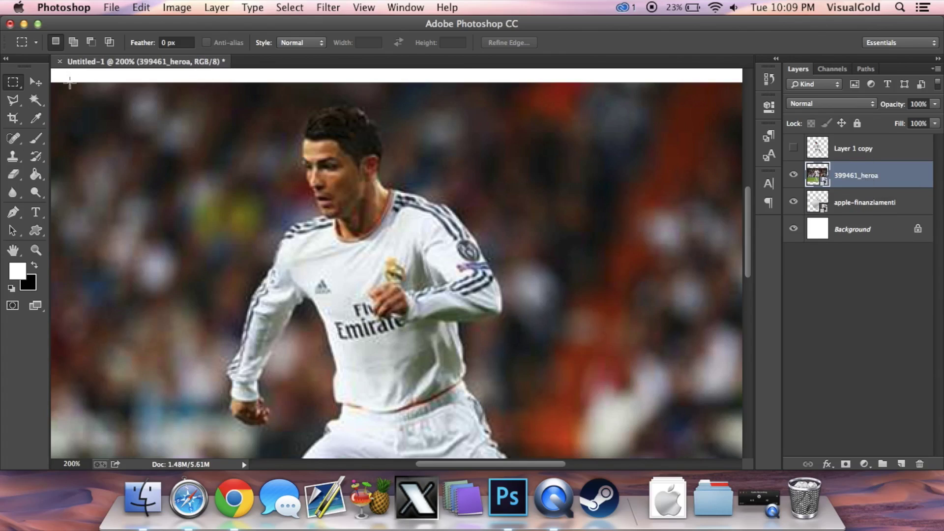
{"action": "left_click", "coordinate": [37, 250]}
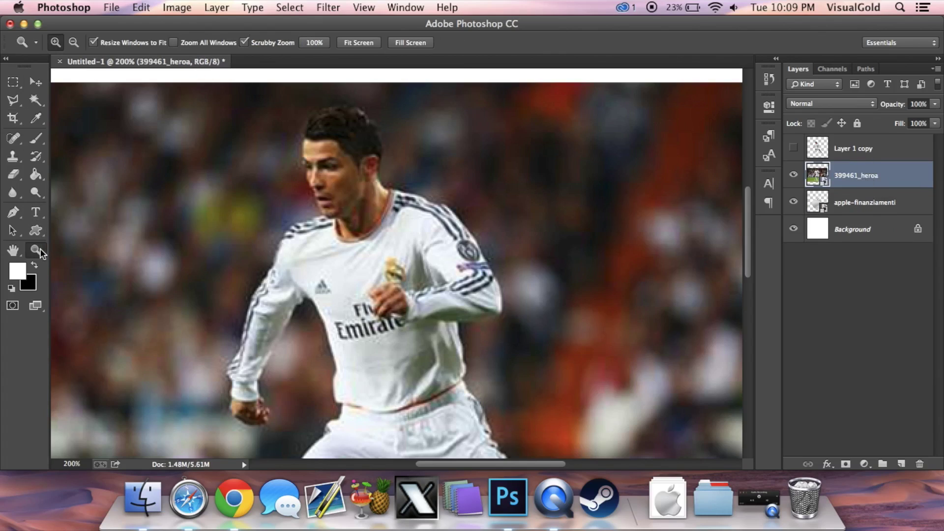
{"action": "left_click", "coordinate": [359, 43]}
Show the Layer 1 copy cutout alone on the white background by hiding the 399461_heroa and apple-finanziamenti layers
{"action": "left_click", "coordinate": [875, 146]}
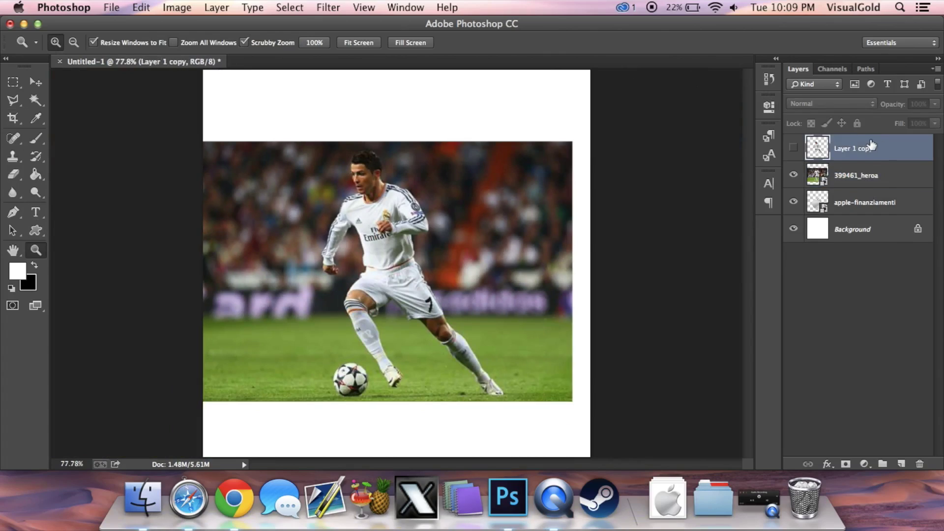
{"action": "left_click", "coordinate": [793, 148]}
{"action": "left_click", "coordinate": [794, 176]}
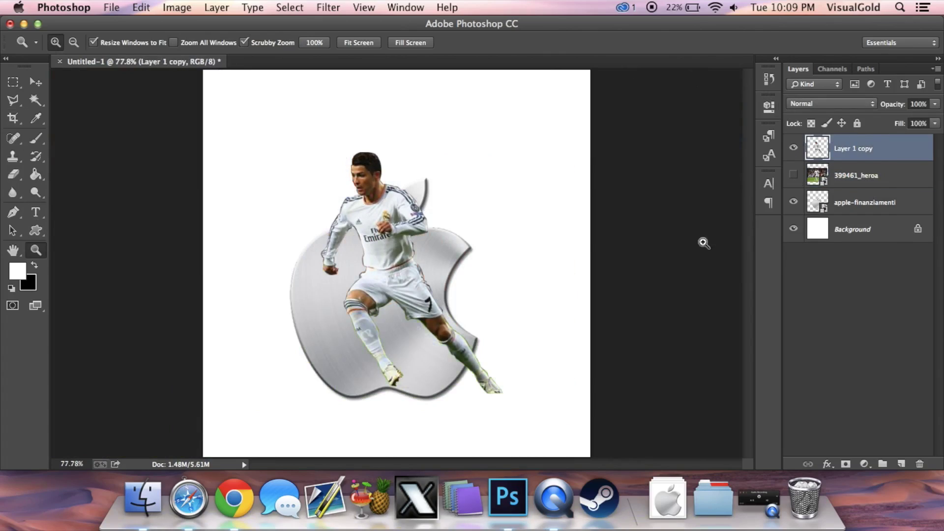
{"action": "left_click", "coordinate": [795, 201]}
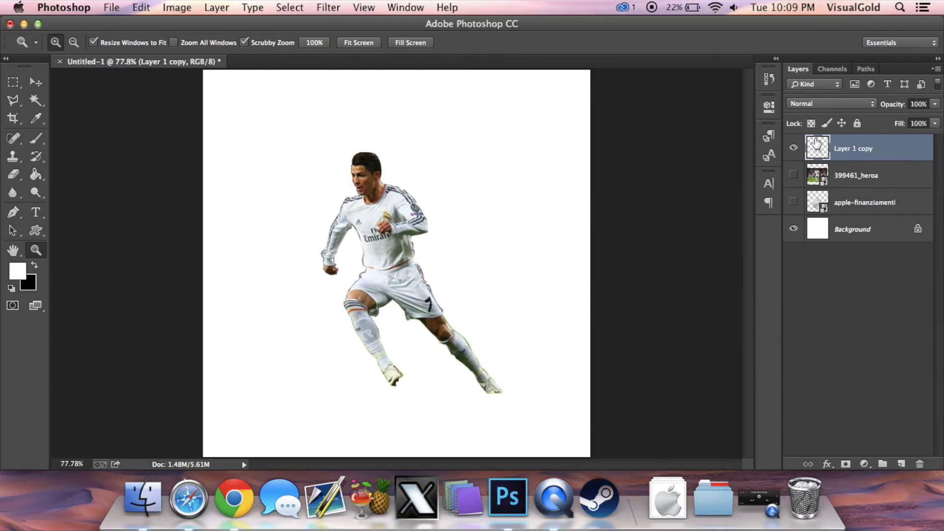
{"action": "double_click", "coordinate": [889, 153]}
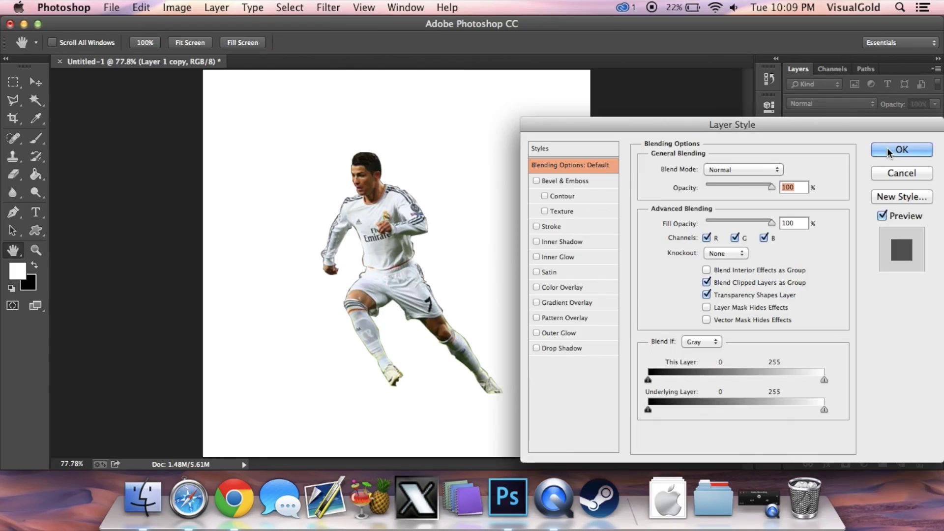
{"action": "left_click", "coordinate": [918, 176]}
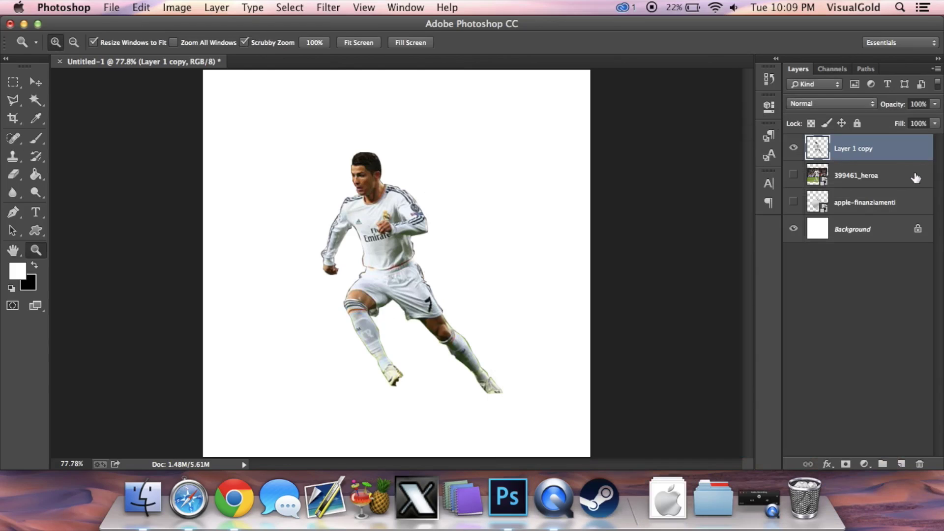
With the photo and apple layers visible and Layer 1 copy hidden, clip the 399461_heroa layer to the apple shape using a clipping mask
{"action": "left_click", "coordinate": [793, 176]}
{"action": "left_click", "coordinate": [794, 148]}
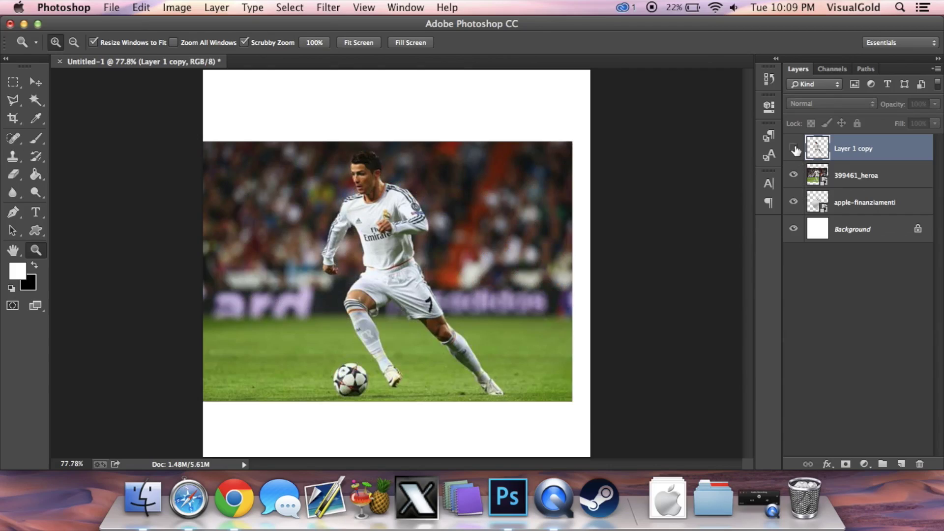
{"action": "left_click", "coordinate": [898, 180]}
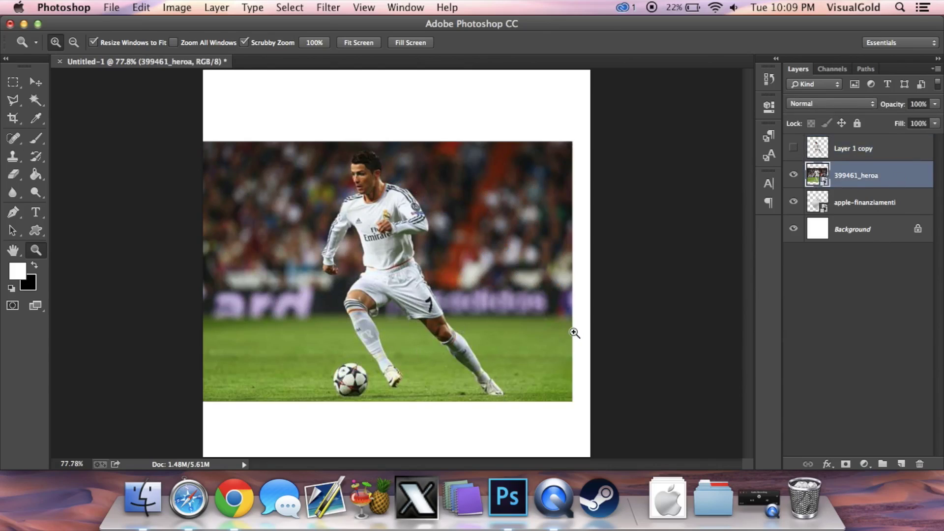
{"action": "right_click", "coordinate": [918, 180]}
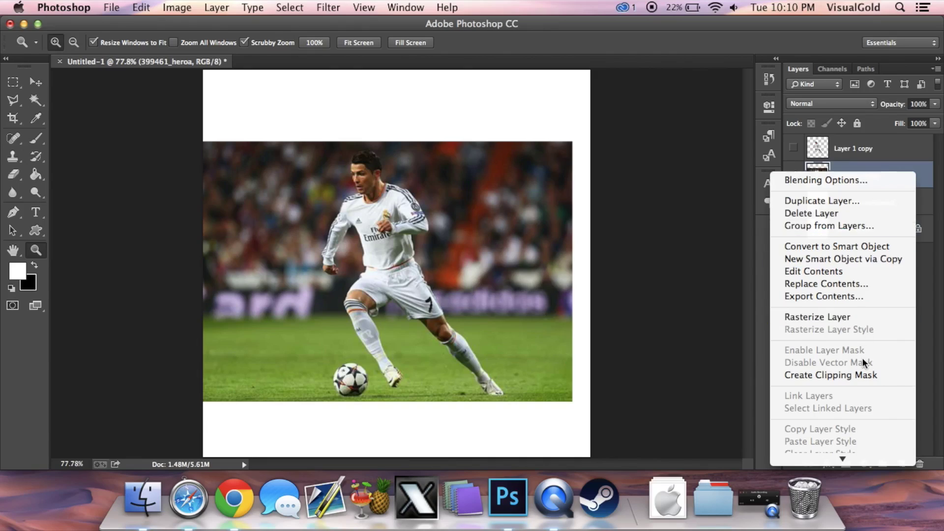
{"action": "left_click", "coordinate": [863, 375]}
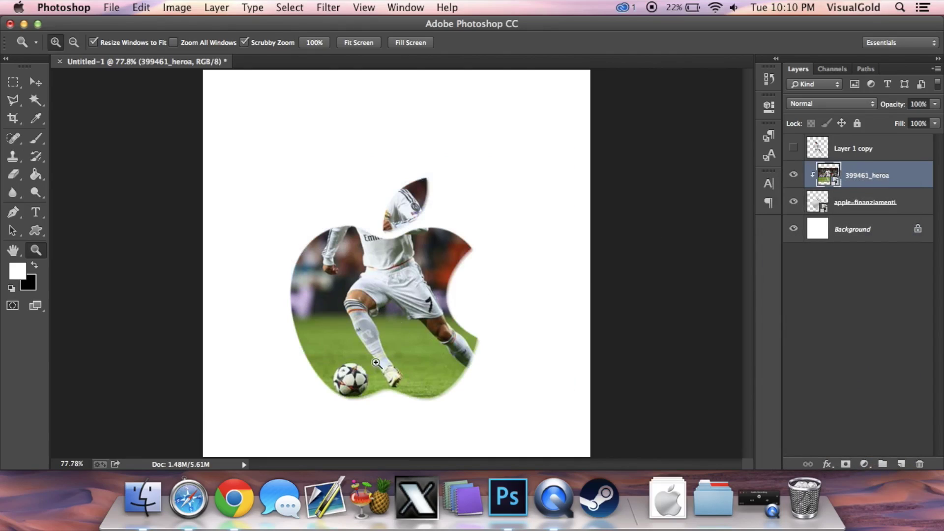
Show the Layer 1 copy cutout and erase the player's trailing foot where it extends past the apple's edge
{"action": "left_click", "coordinate": [879, 150]}
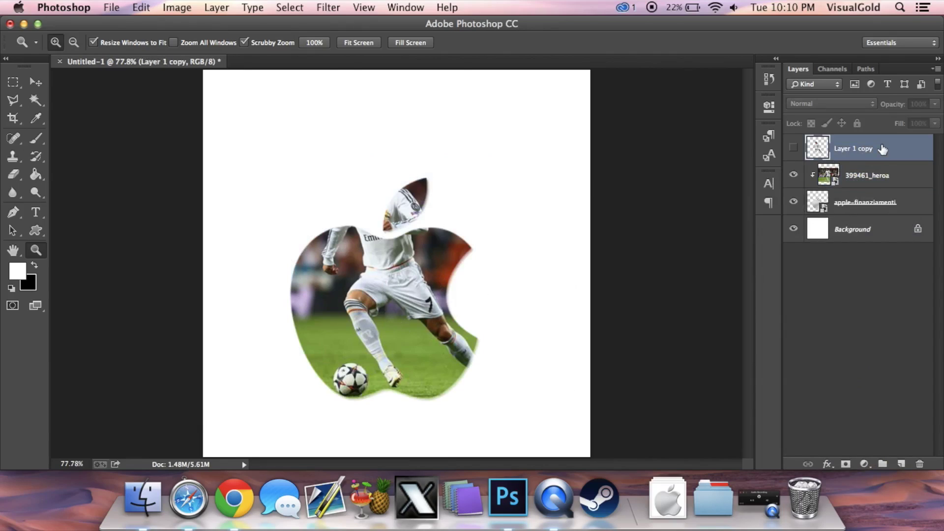
{"action": "left_click", "coordinate": [792, 148]}
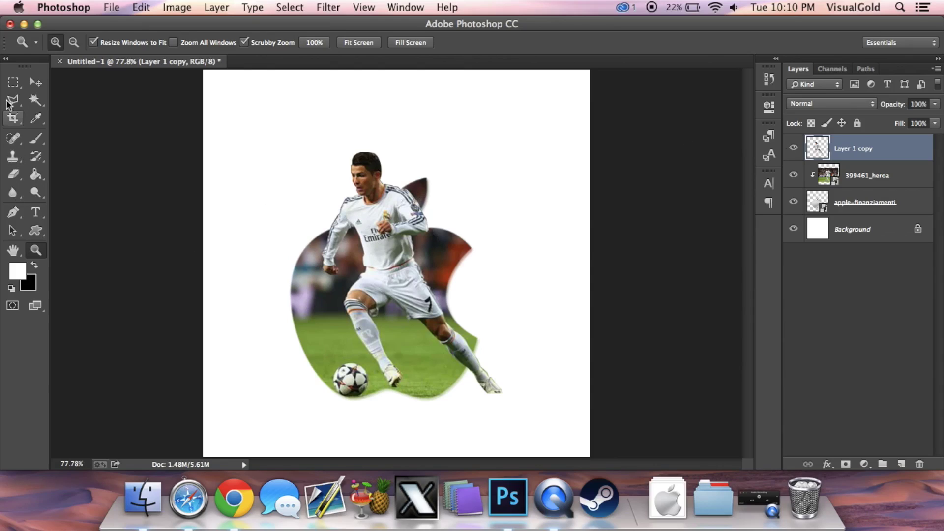
{"action": "left_click", "coordinate": [15, 180]}
{"action": "mouse_move", "coordinate": [490, 390]}
{"action": "left_mouse_down"}
{"action": "mouse_move", "coordinate": [489, 371]}
{"action": "mouse_move", "coordinate": [481, 380]}
{"action": "left_mouse_up"}
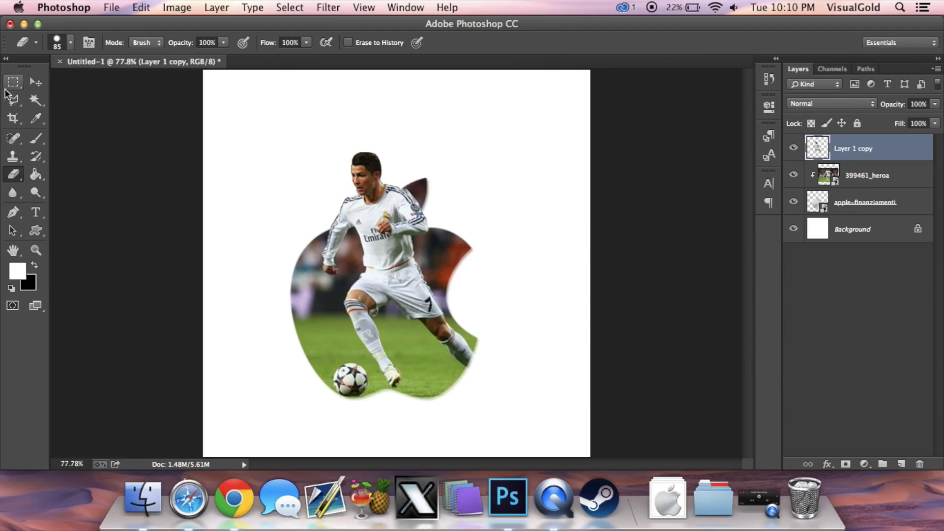
{"action": "left_click", "coordinate": [36, 82]}
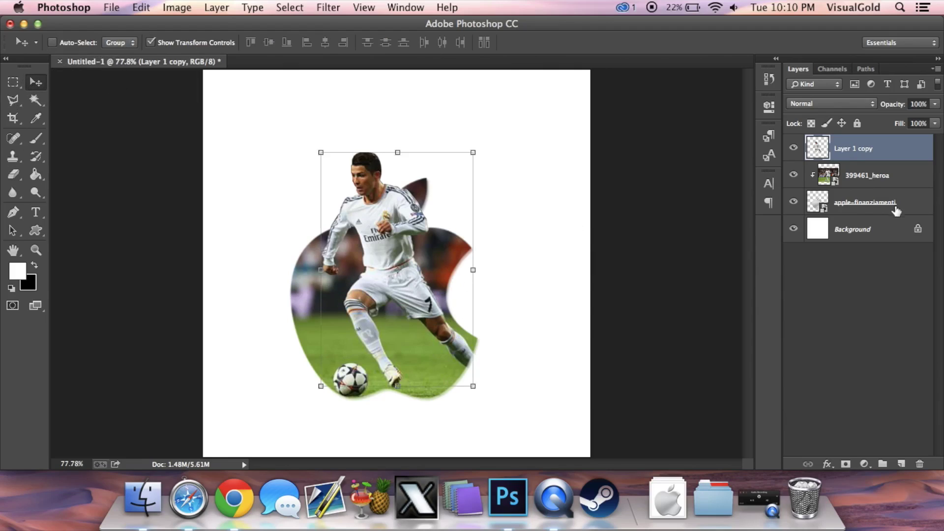
Try a black outside stroke with a size of 1 px on the apple-finanziamenti layer
{"action": "double_click", "coordinate": [916, 204]}
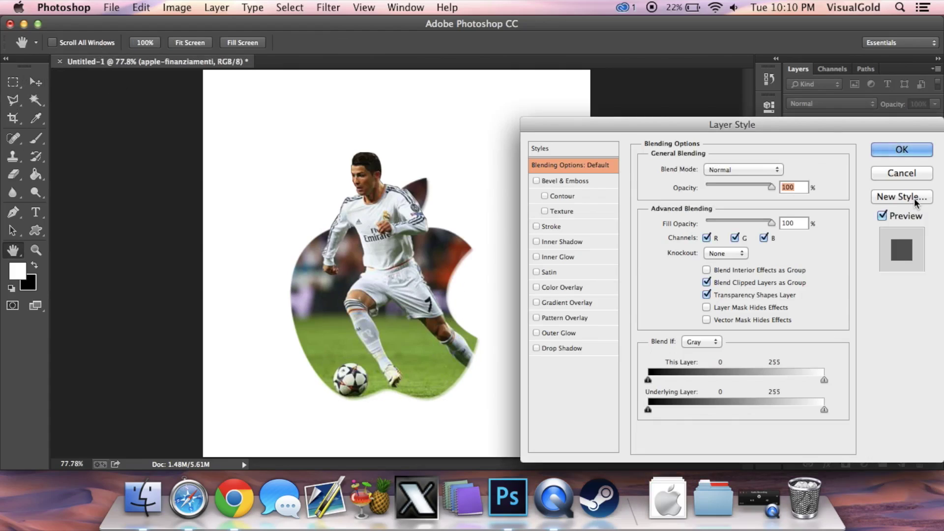
{"action": "left_click", "coordinate": [550, 226]}
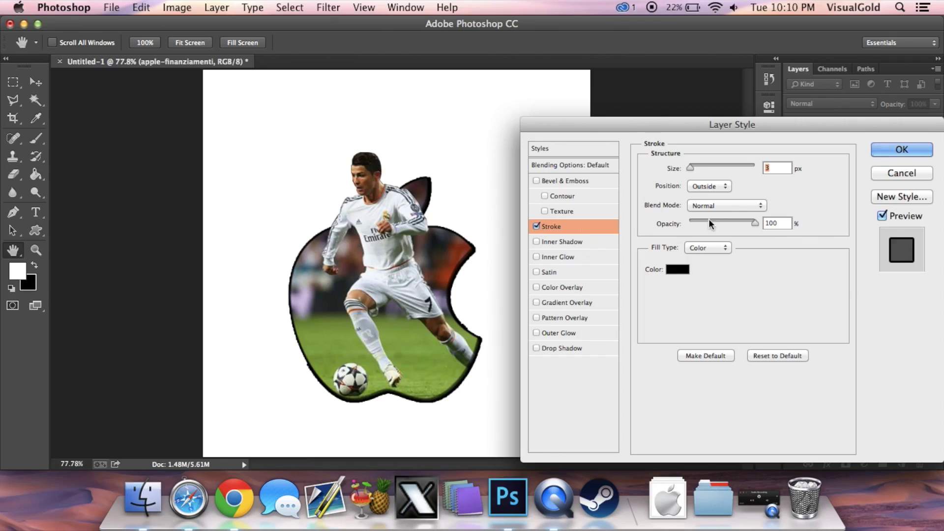
{"action": "type", "text": "1"}
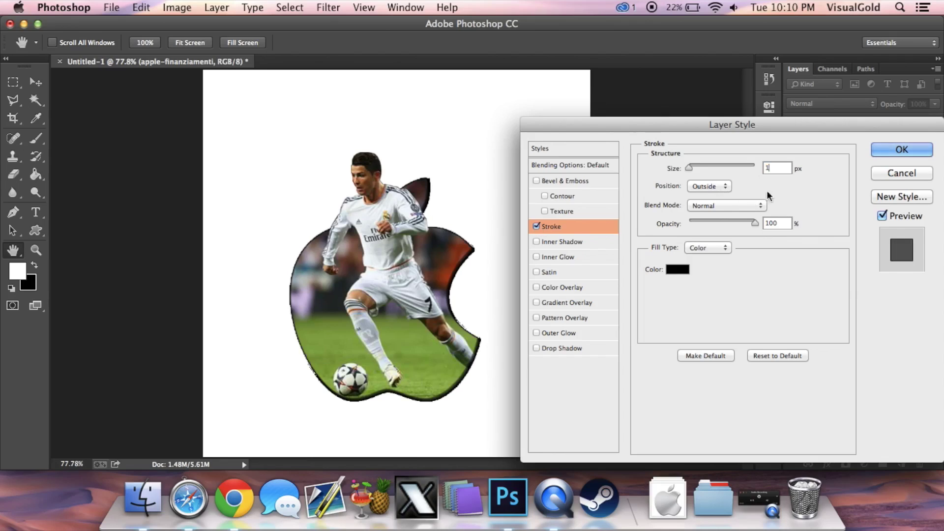
{"action": "key", "text": "BackSpace"}
Replace the stroke on the apple-finanziamenti layer with a white outer glow in Screen blend mode
{"action": "left_click", "coordinate": [558, 333]}
{"action": "left_click", "coordinate": [571, 195]}
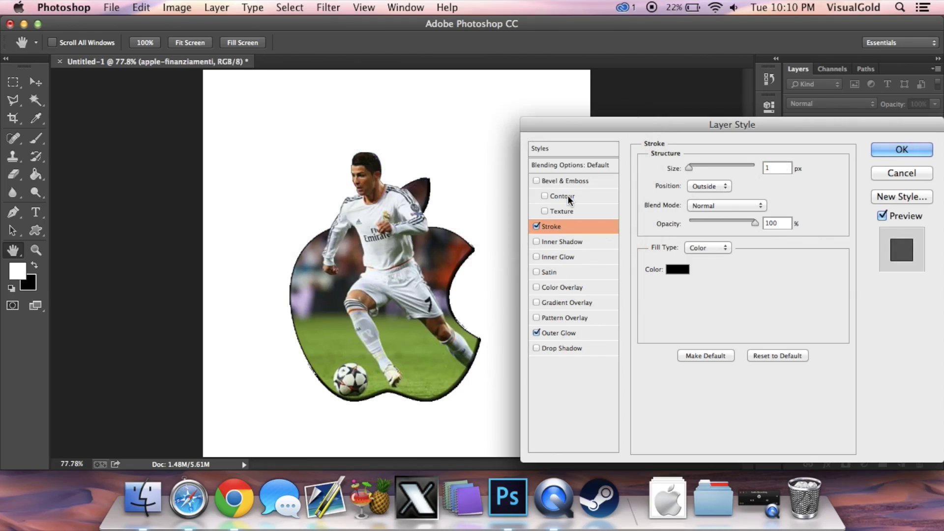
{"action": "left_click", "coordinate": [536, 226]}
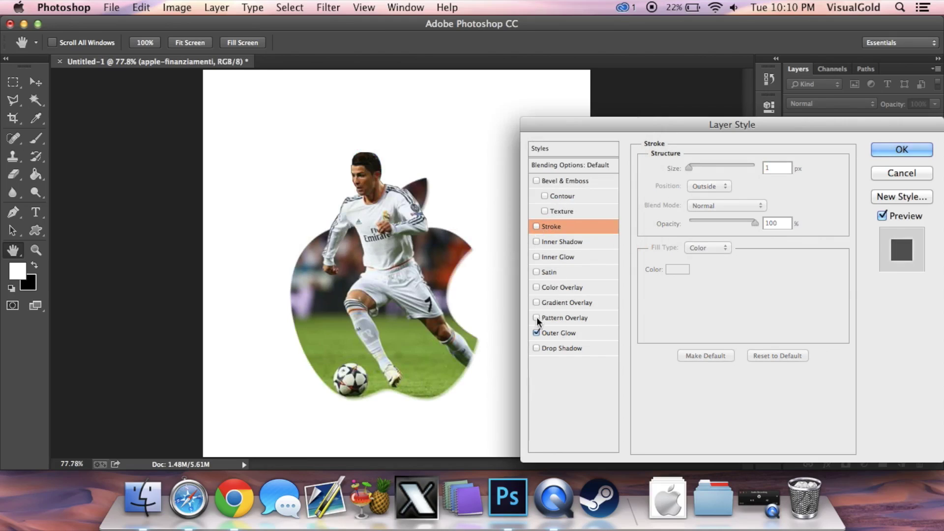
{"action": "left_click", "coordinate": [565, 331]}
{"action": "left_click", "coordinate": [675, 221]}
{"action": "left_click", "coordinate": [595, 236]}
{"action": "left_click", "coordinate": [569, 225]}
{"action": "left_click", "coordinate": [875, 215]}
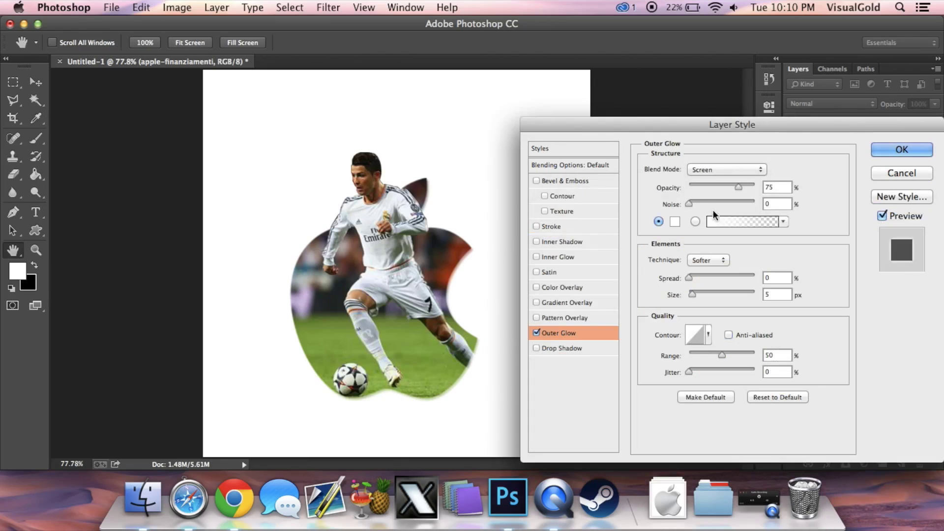
{"action": "left_click", "coordinate": [697, 293]}
Add a drop shadow to the apple-finanziamenti layer with distance 0 px, spread 11% and size 38 px
{"action": "left_click", "coordinate": [551, 347]}
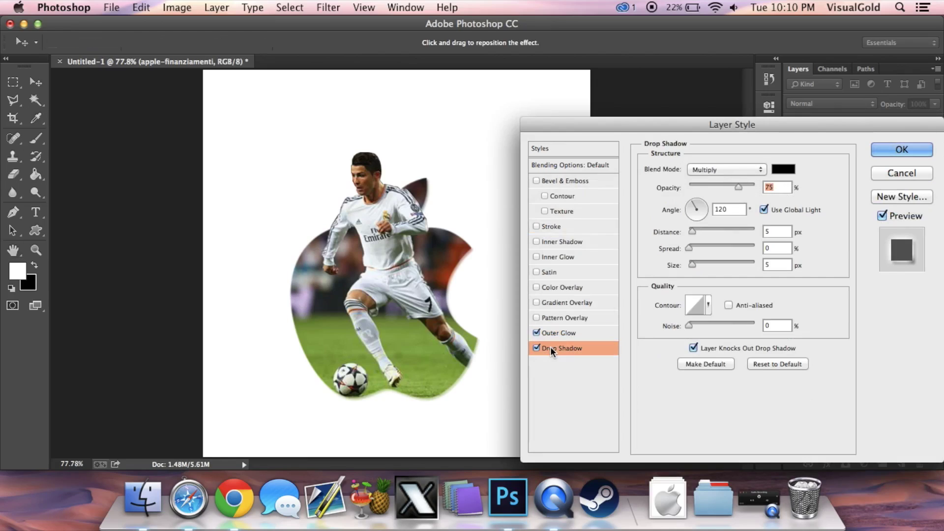
{"action": "left_click_drag", "start_coordinate": [692, 231], "coordinate": [701, 262]}
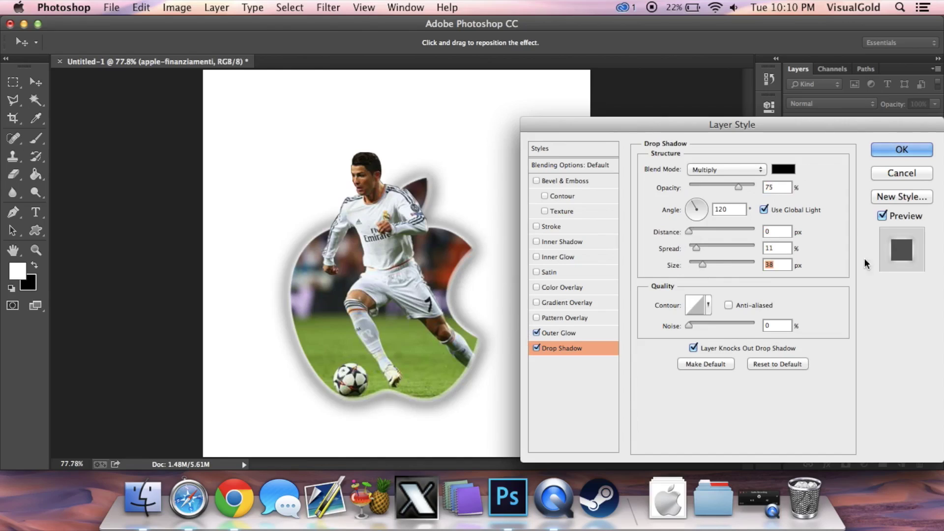
{"action": "left_click", "coordinate": [892, 152]}
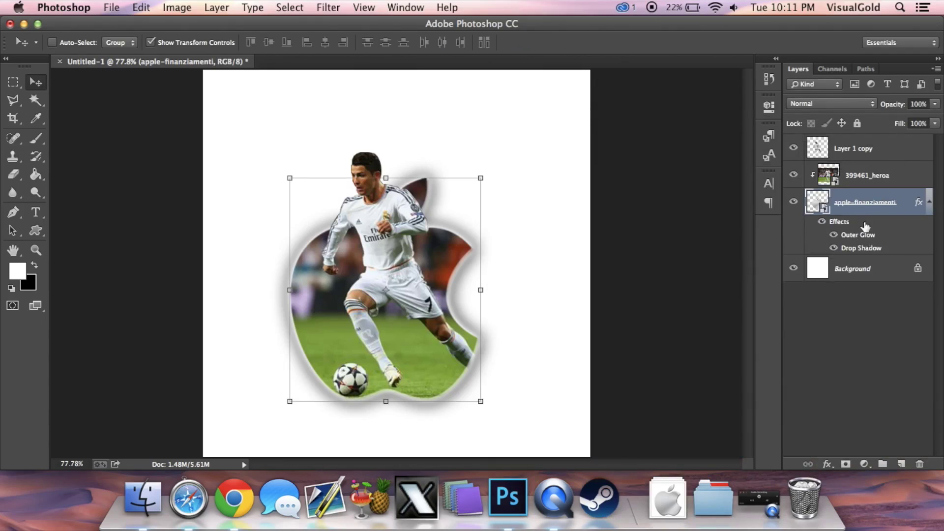
Convert the locked Background into a regular layer named Layer 0
{"action": "left_click", "coordinate": [874, 278]}
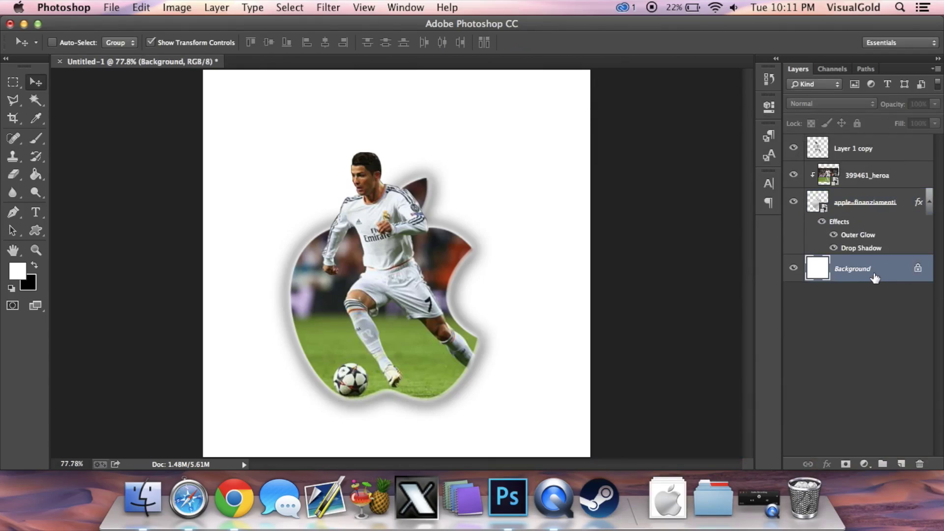
{"action": "double_click", "coordinate": [903, 274]}
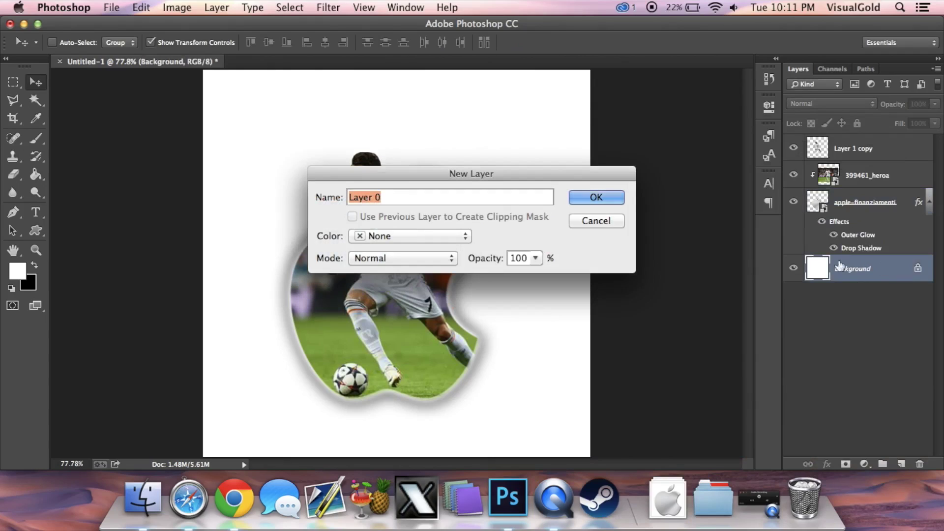
{"action": "left_click", "coordinate": [611, 197]}
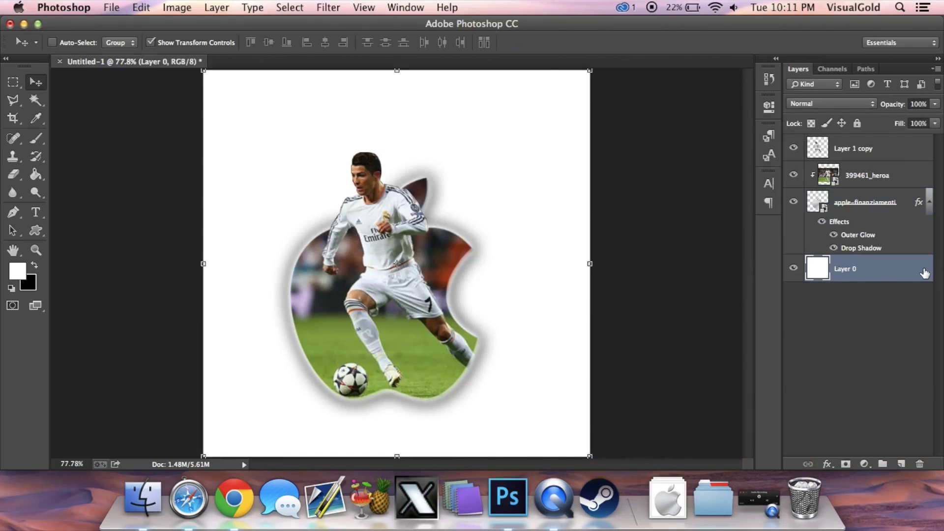
Apply a reversed radial black-to-white gradient overlay to Layer 0 at 65% opacity and 150% scale
{"action": "double_click", "coordinate": [890, 272]}
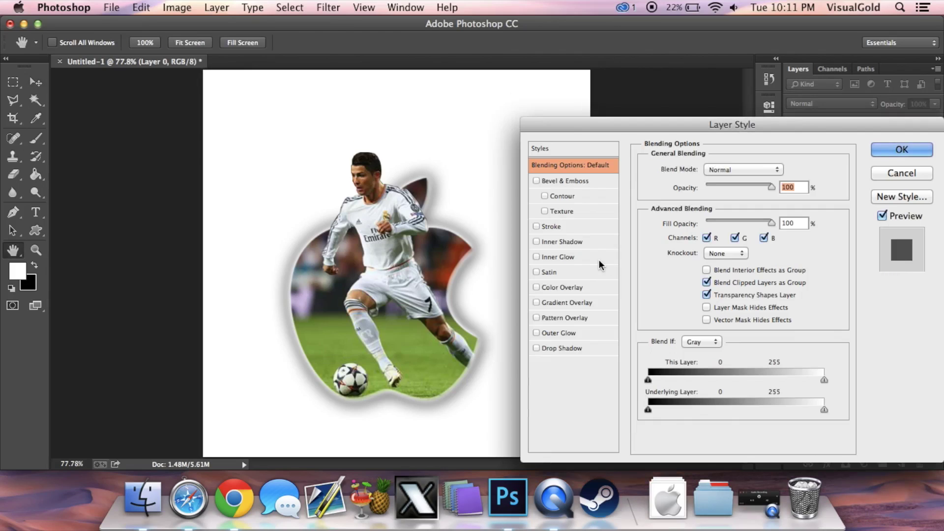
{"action": "left_click", "coordinate": [571, 303]}
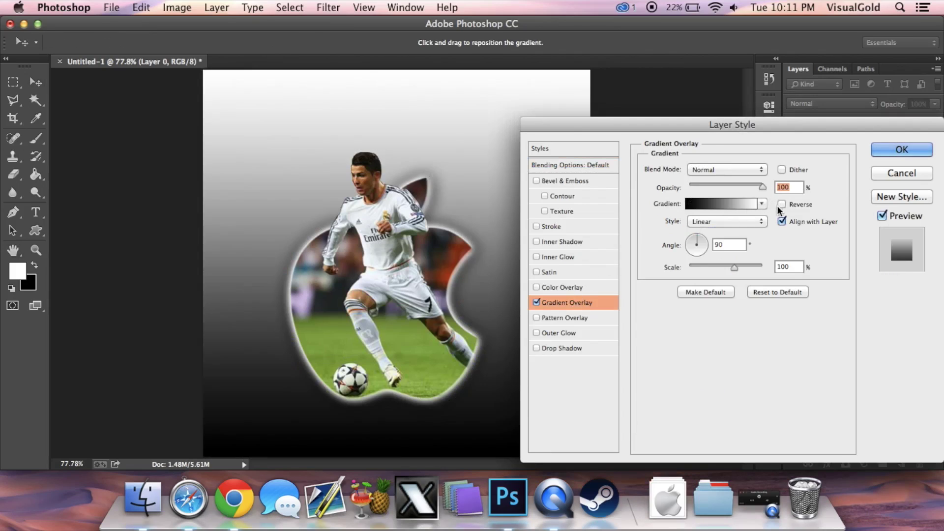
{"action": "left_click", "coordinate": [754, 220]}
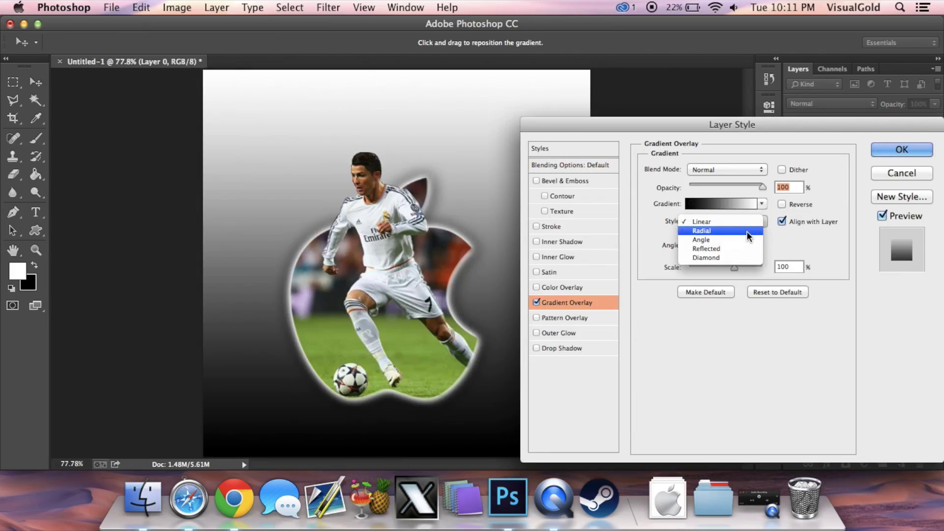
{"action": "left_click", "coordinate": [747, 231]}
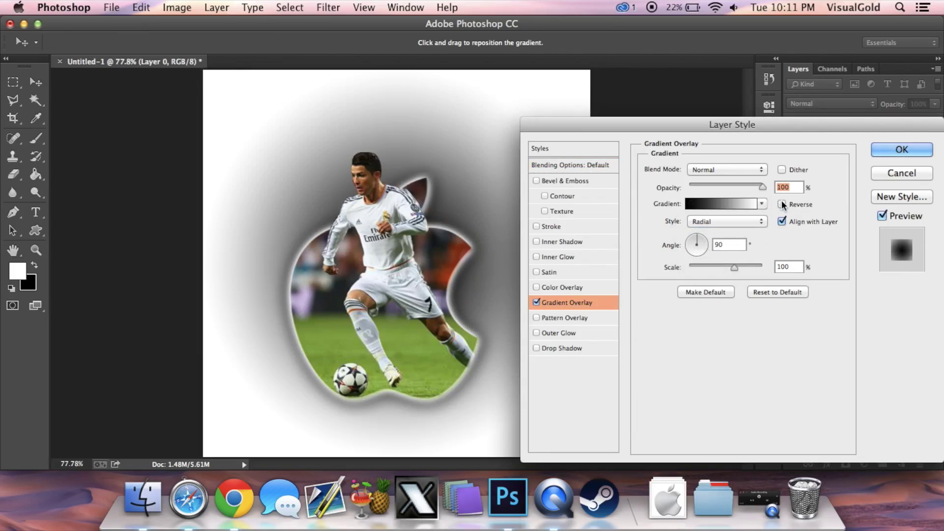
{"action": "left_click", "coordinate": [782, 204]}
{"action": "left_click", "coordinate": [732, 267]}
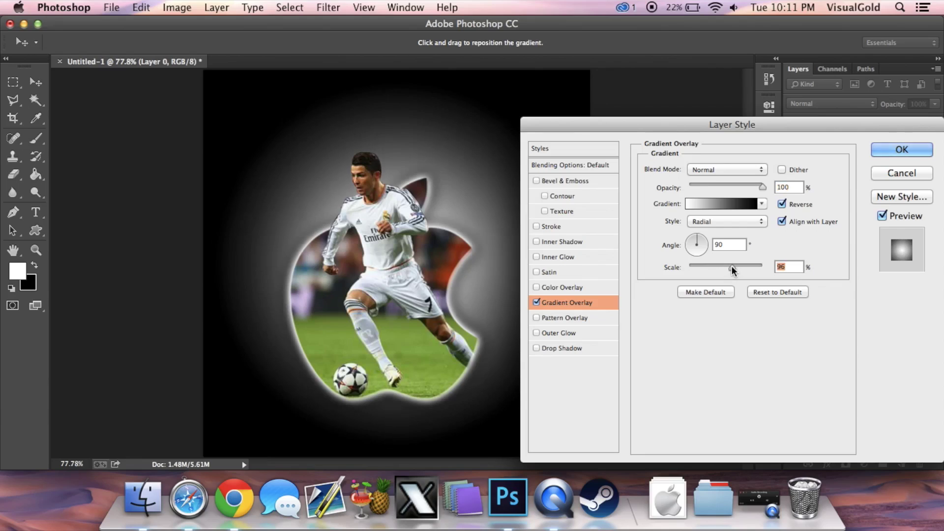
{"action": "left_click_drag", "start_coordinate": [735, 270], "coordinate": [788, 267]}
{"action": "left_click_drag", "start_coordinate": [762, 186], "coordinate": [737, 185]}
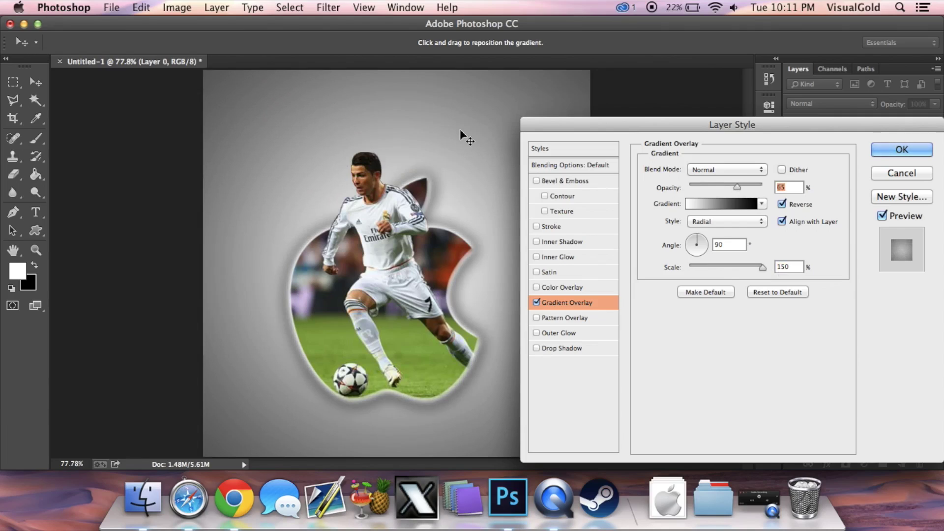
{"action": "left_click", "coordinate": [884, 153]}
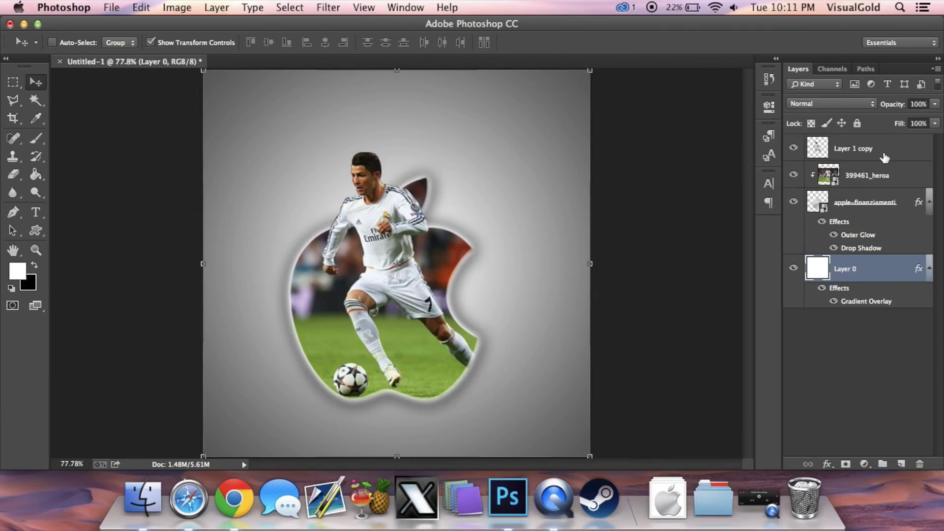
{"action": "left_click", "coordinate": [875, 348]}
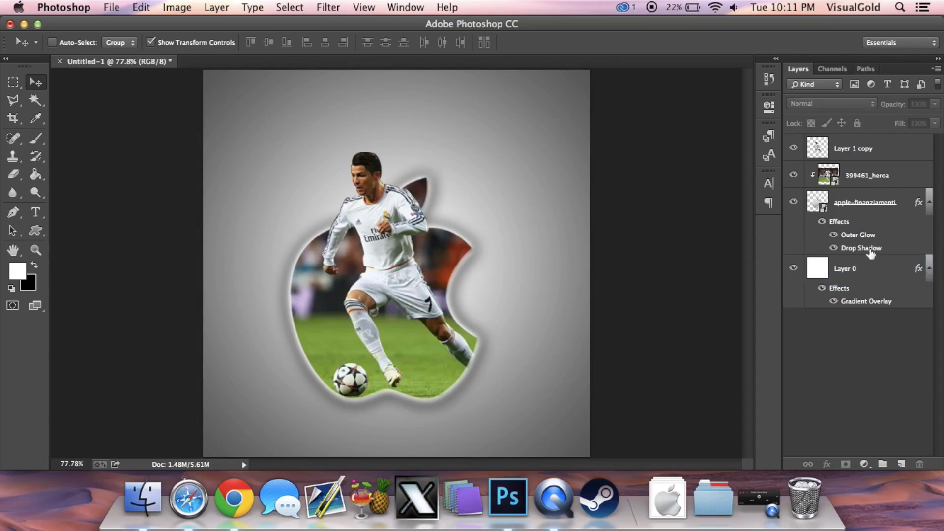
Merge the Layer 1 copy, 399461_heroa and apple-finanziamenti layers, and move the merged artwork up and slightly right on the canvas
{"action": "left_click", "coordinate": [895, 216]}
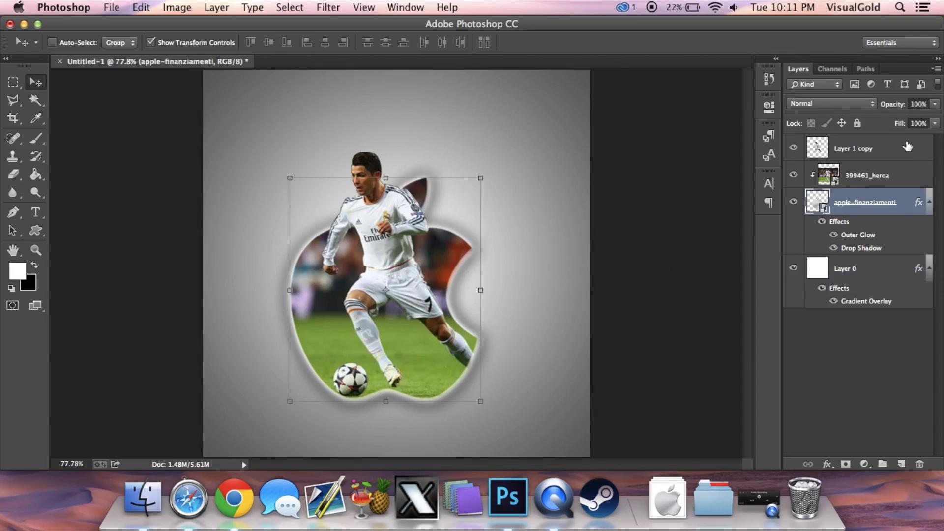
{"action": "left_click", "coordinate": [896, 151], "text": "shift"}
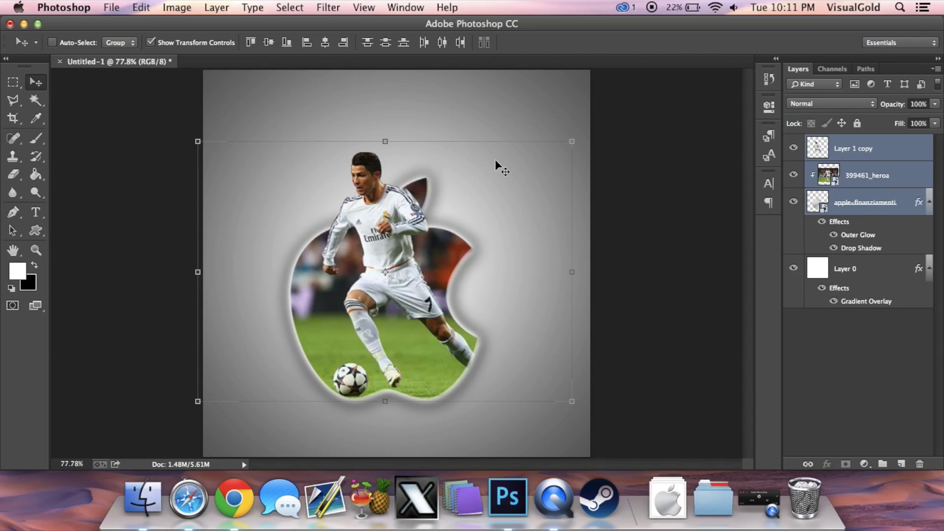
{"action": "key", "text": "super+e"}
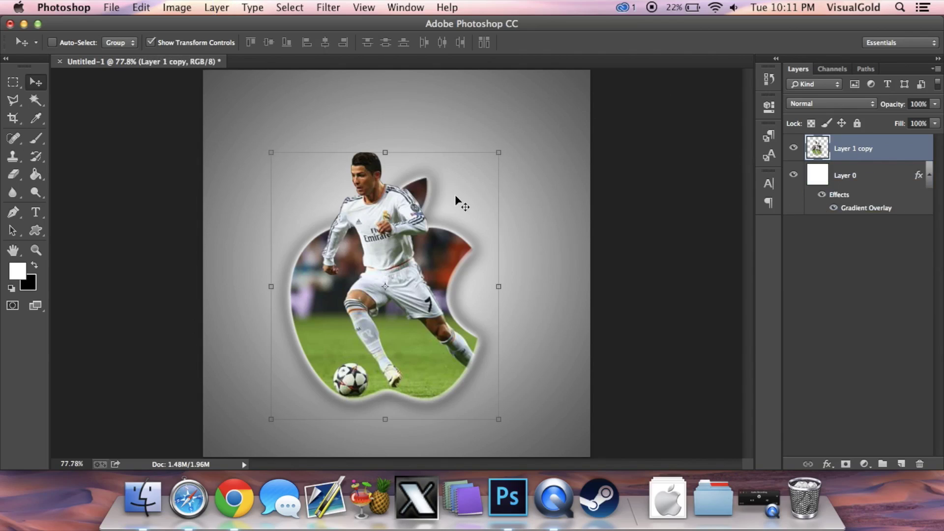
{"action": "left_click_drag", "start_coordinate": [455, 193], "coordinate": [470, 154]}
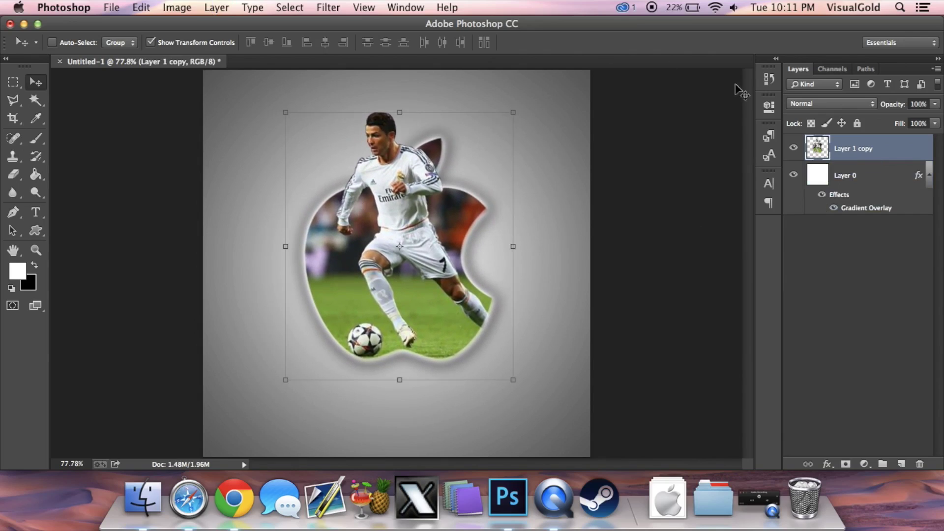
Duplicate the merged Layer 1 copy layer and set the duplicate's blend mode to Screen
{"action": "left_click", "coordinate": [868, 230]}
{"action": "left_click", "coordinate": [887, 156]}
{"action": "key", "text": "super+j"}
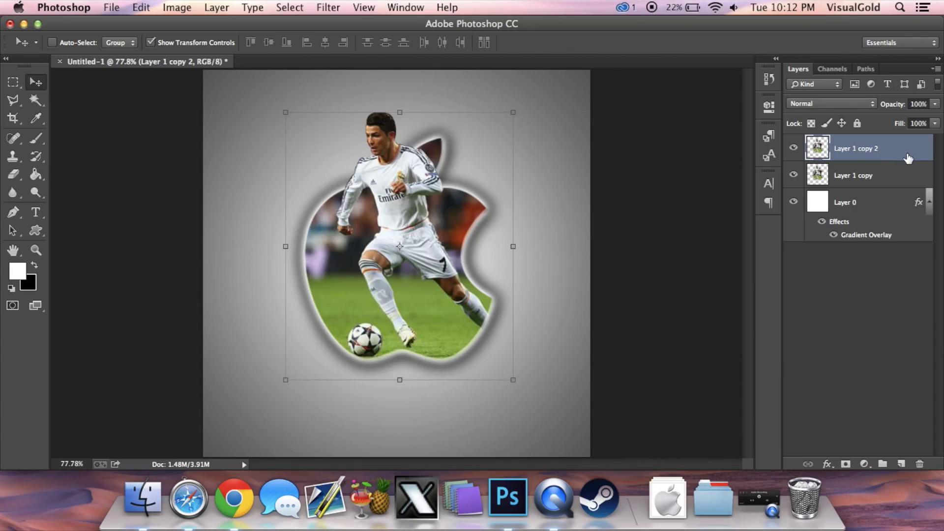
{"action": "left_click", "coordinate": [848, 105]}
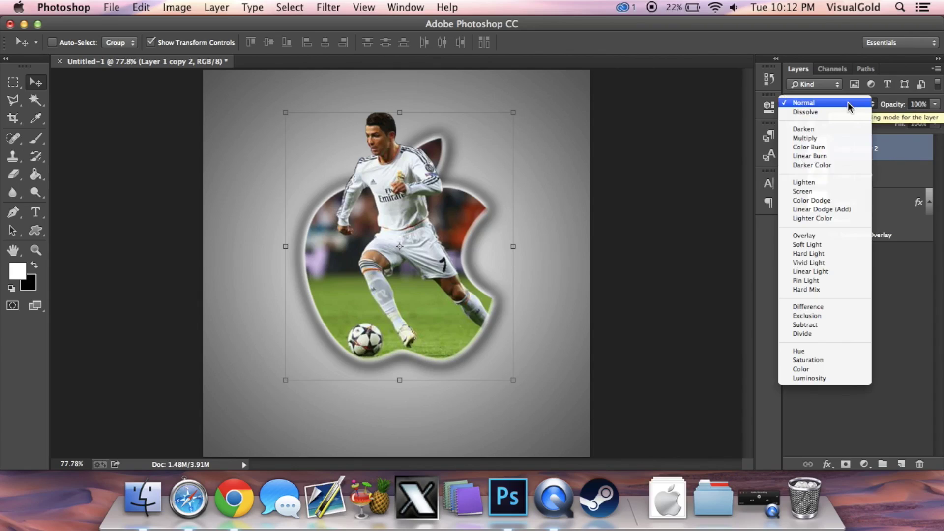
{"action": "left_click", "coordinate": [819, 191]}
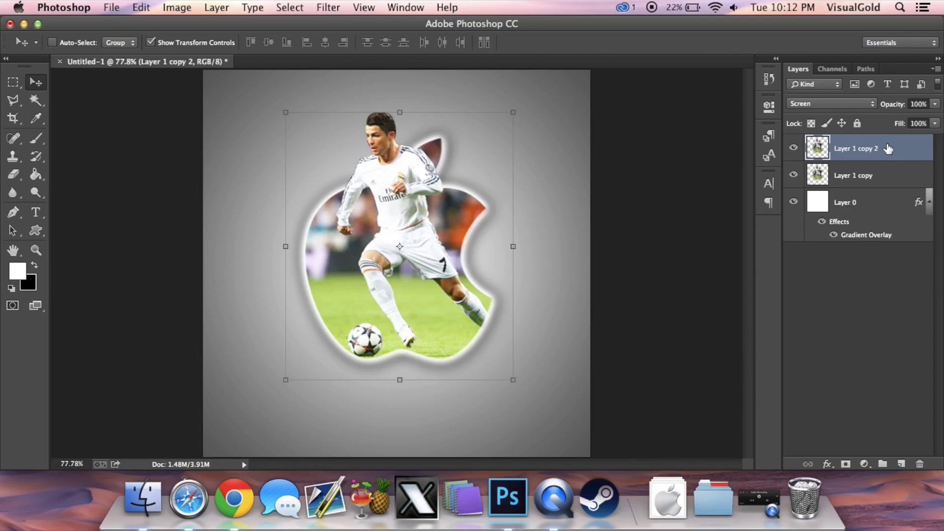
Use Levels to lower the Red channel's output white level to its minimum on Layer 1 copy 2
{"action": "key", "text": "super+l"}
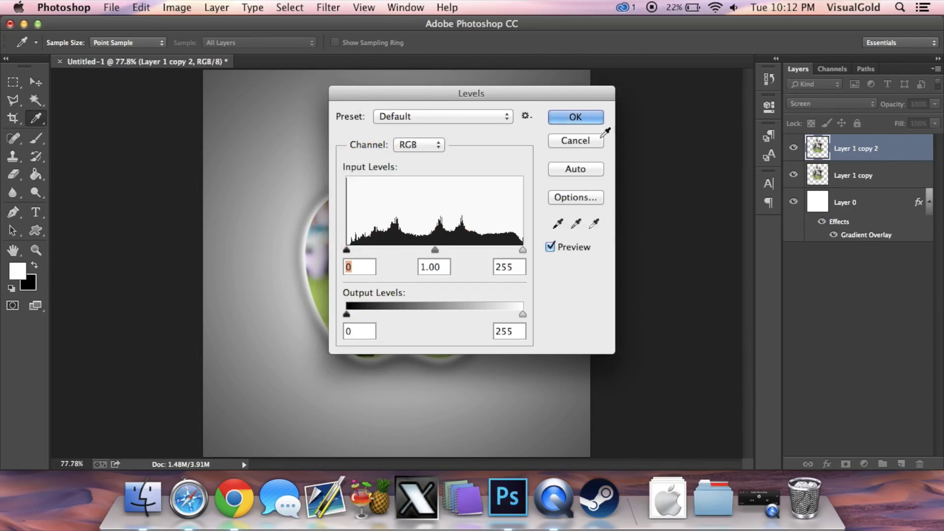
{"action": "left_click", "coordinate": [426, 145]}
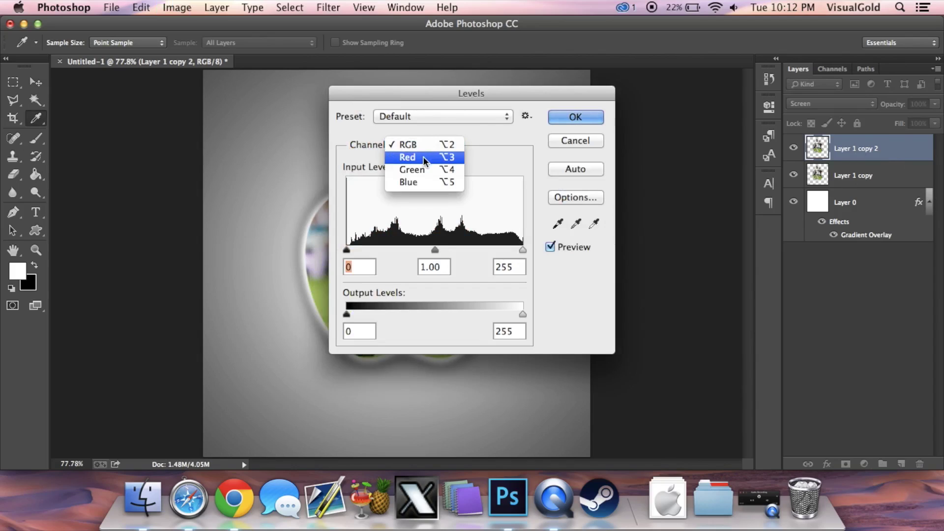
{"action": "left_click", "coordinate": [423, 156]}
{"action": "left_click_drag", "start_coordinate": [522, 314], "coordinate": [341, 322]}
{"action": "left_click", "coordinate": [582, 123]}
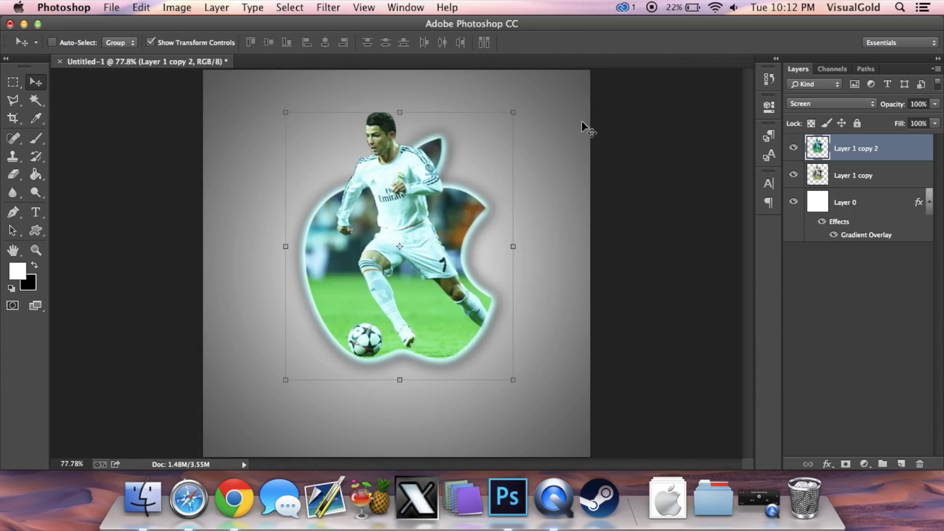
Use Levels to set the output white level of both the Green and Blue channels to 0 on Layer 1 copy
{"action": "left_click", "coordinate": [894, 181]}
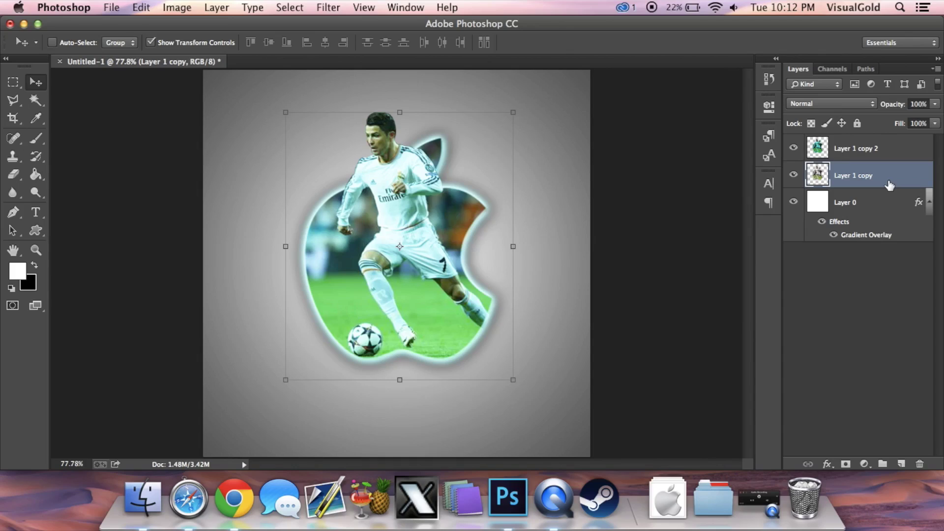
{"action": "key", "text": "super+l"}
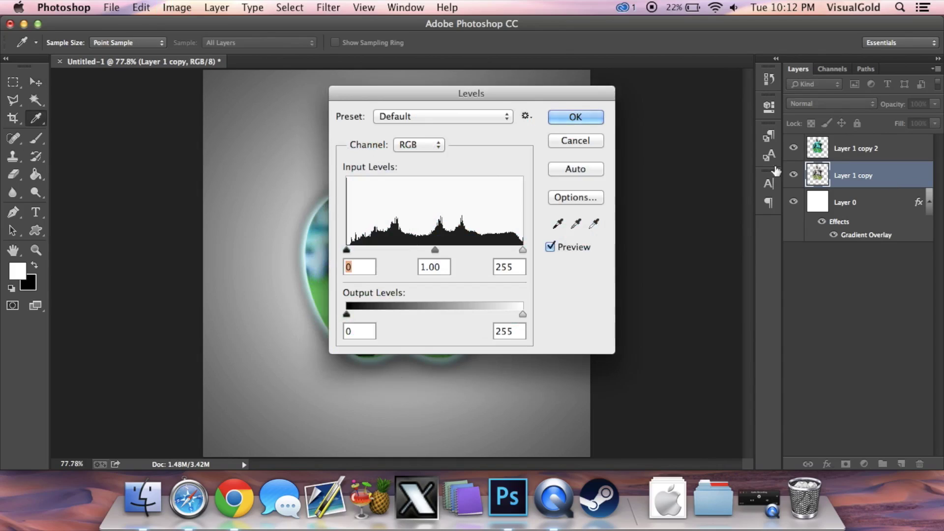
{"action": "left_click", "coordinate": [426, 149]}
{"action": "left_click", "coordinate": [425, 169]}
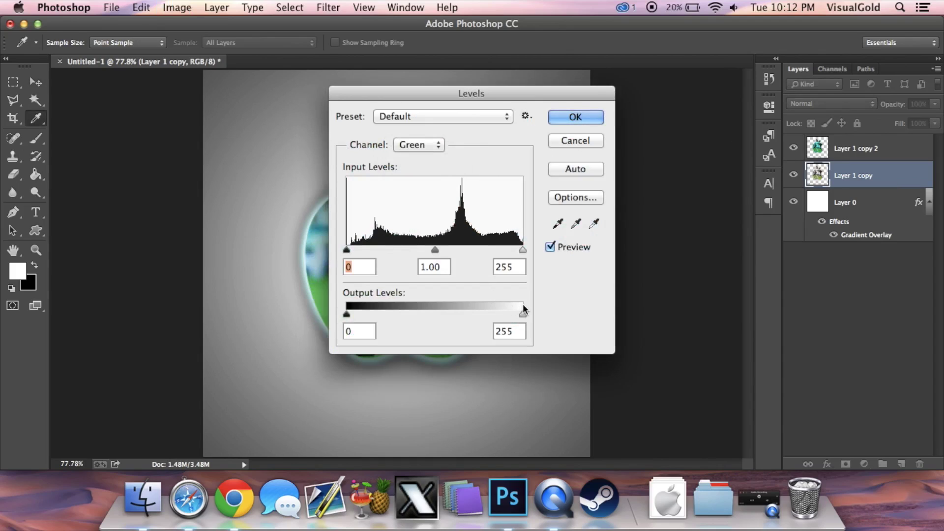
{"action": "left_click_drag", "start_coordinate": [524, 314], "coordinate": [327, 319]}
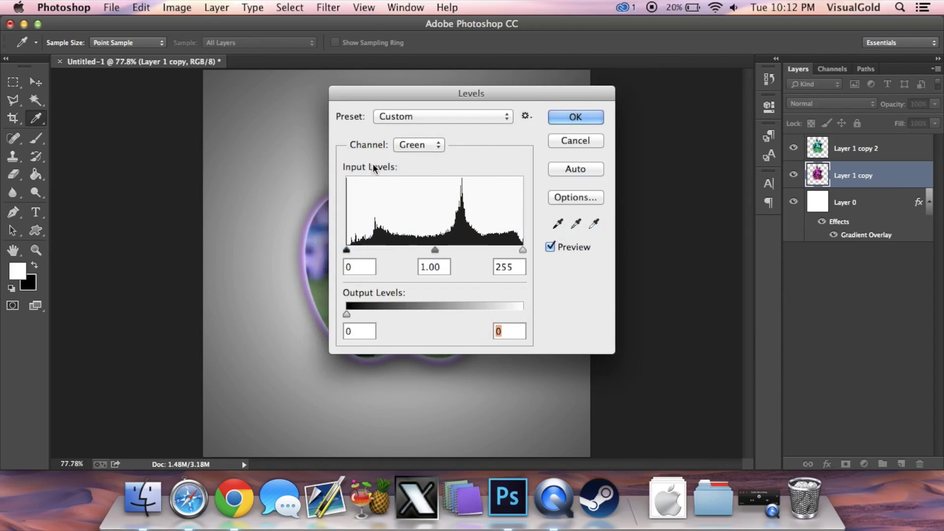
{"action": "left_click", "coordinate": [409, 149]}
{"action": "left_click", "coordinate": [413, 161]}
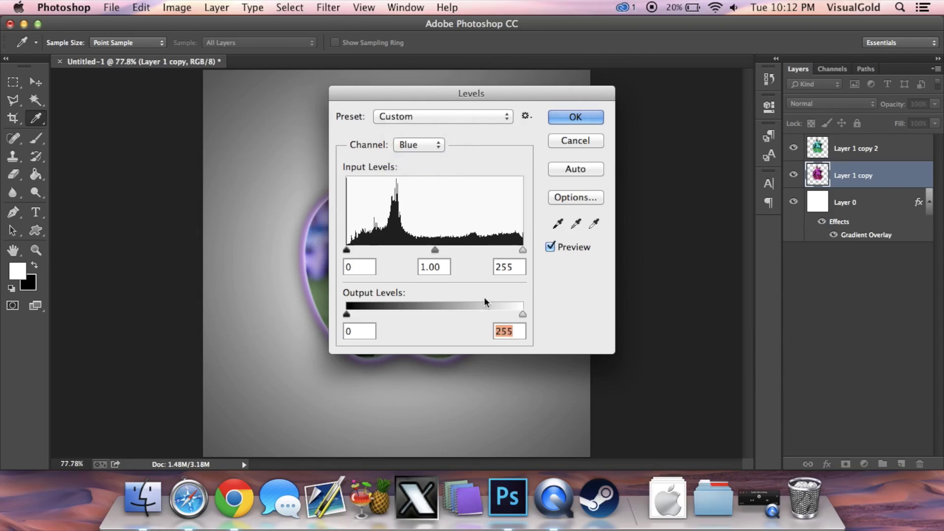
{"action": "left_click_drag", "start_coordinate": [520, 314], "coordinate": [328, 313]}
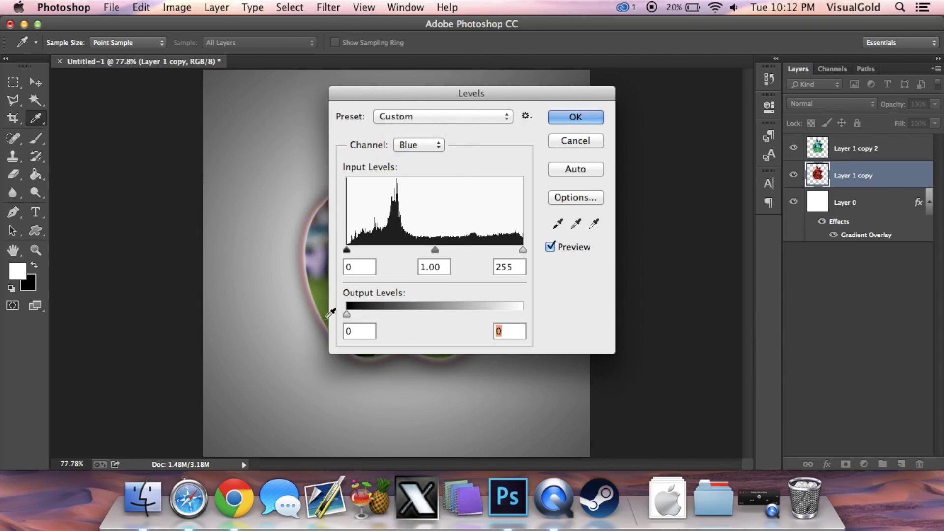
{"action": "left_click", "coordinate": [585, 120]}
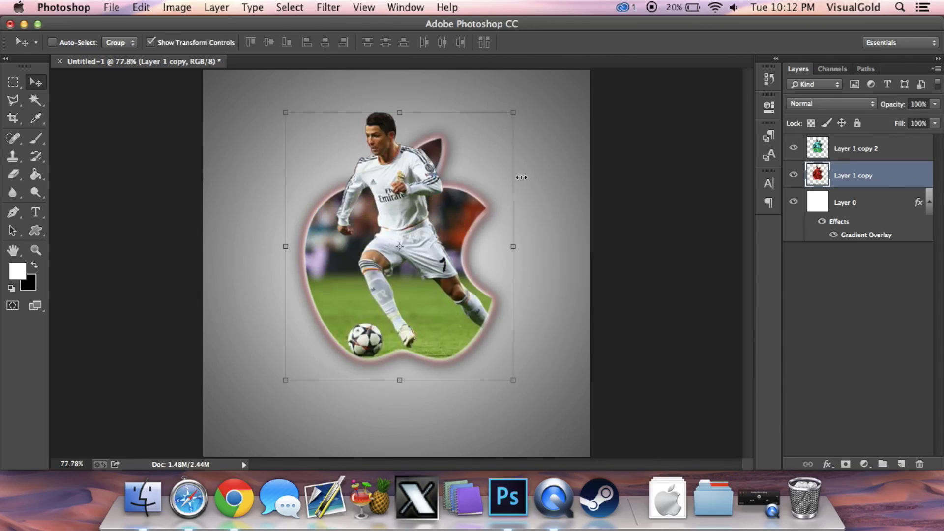
Nudge the cyan Layer 1 copy 2 a few pixels left to offset it from the red layer beneath
{"action": "left_click", "coordinate": [904, 148]}
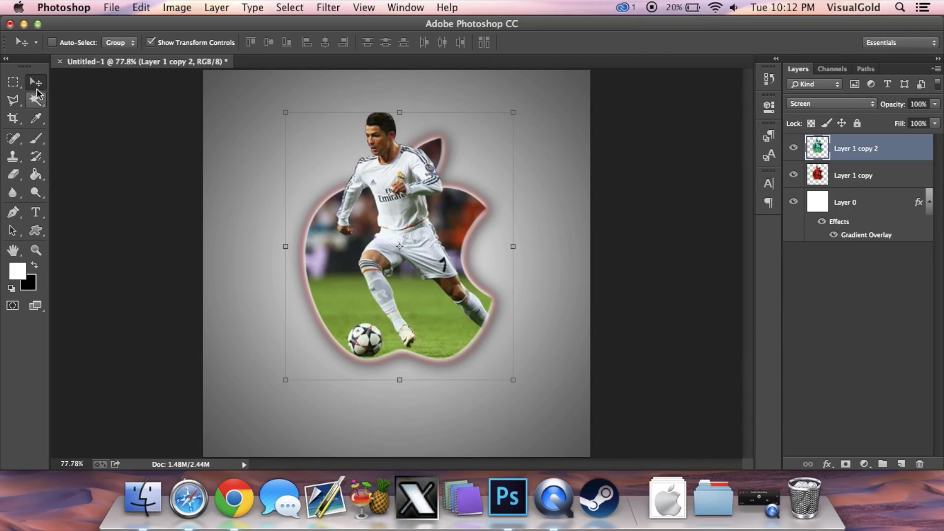
{"action": "left_click", "coordinate": [6, 59]}
{"action": "left_click", "coordinate": [6, 59]}
{"action": "key", "text": "Left"}
{"action": "key", "text": "Left"}
{"action": "key", "text": "Left"}
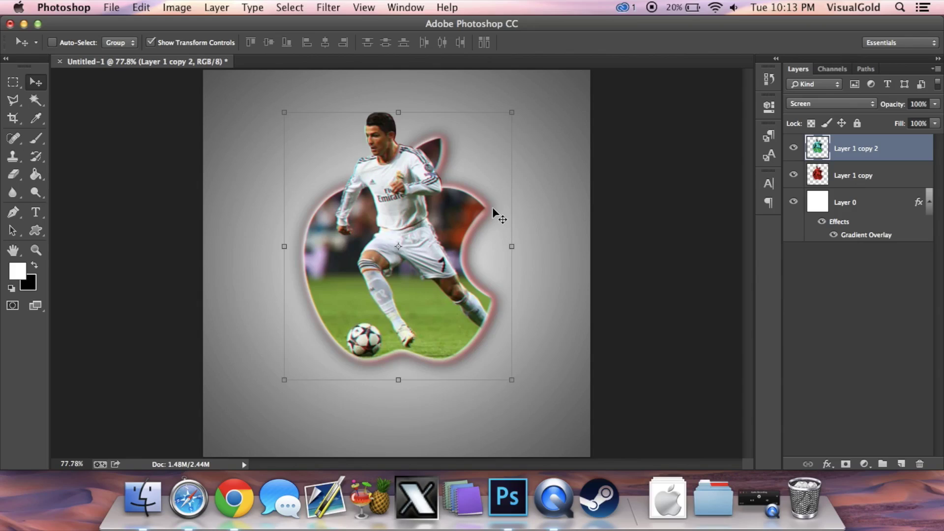
{"action": "key", "text": "Down"}
{"action": "key", "text": "Down"}
{"action": "key", "text": "Left"}
{"action": "key", "text": "Left"}
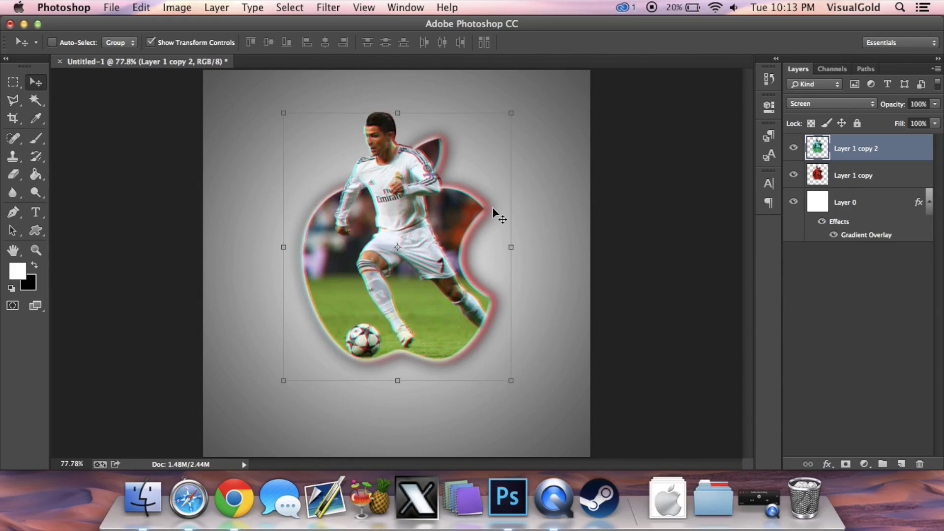
{"action": "key", "text": "Up"}
{"action": "key", "text": "Up"}
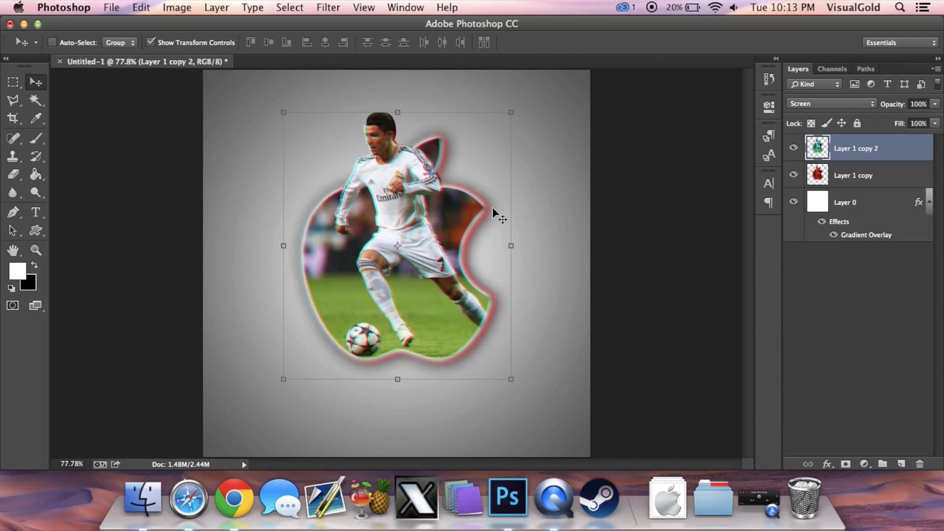
{"action": "key", "text": "Right"}
{"action": "key", "text": "Right"}
{"action": "key", "text": "Right"}
{"action": "key", "text": "Right"}
{"action": "key", "text": "Right"}
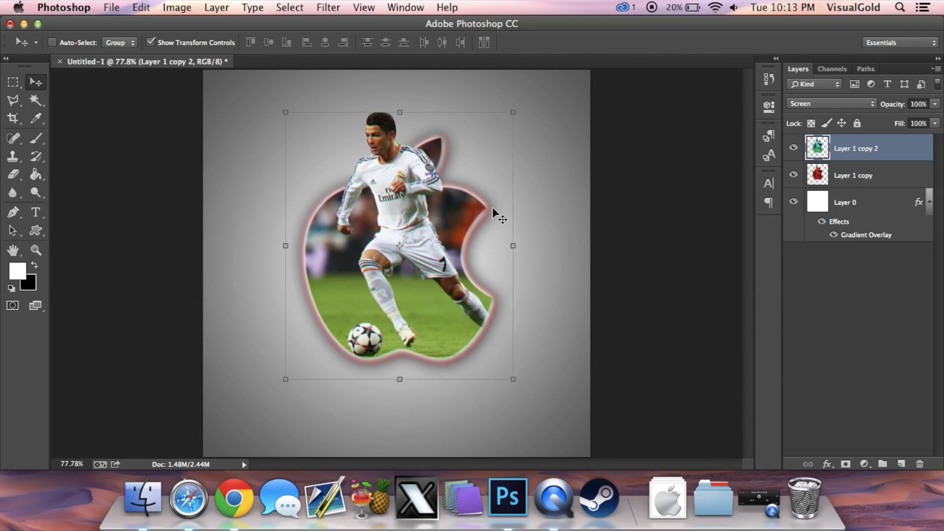
{"action": "key", "text": "Left"}
{"action": "key", "text": "Left"}
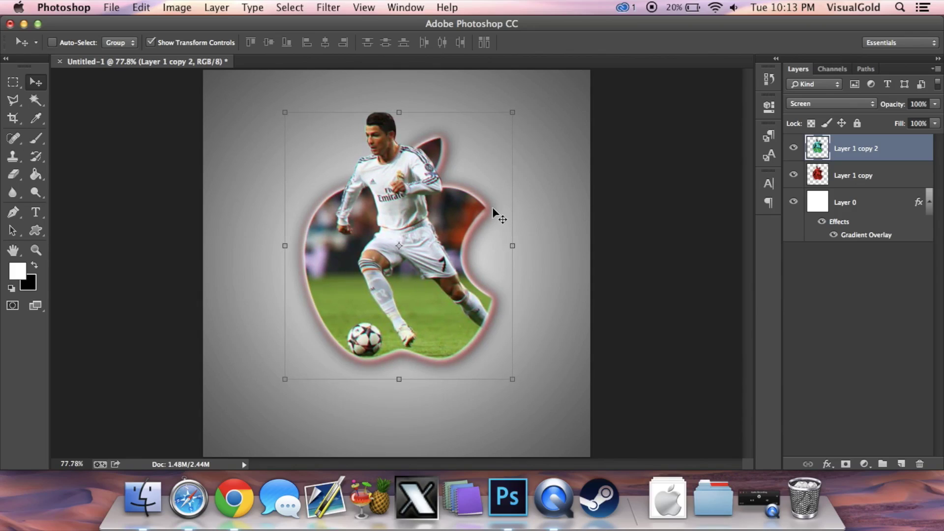
{"action": "key", "text": "Left"}
{"action": "key", "text": "Left"}
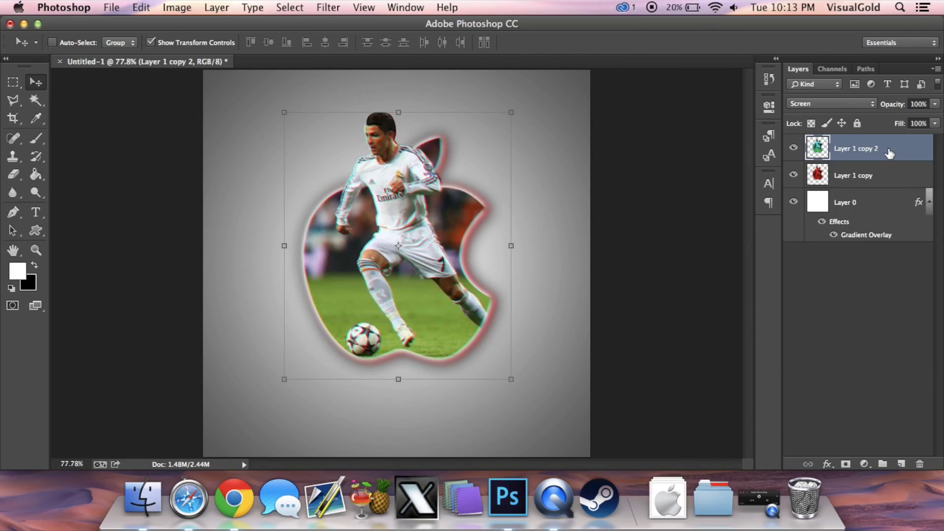
Merge Layer 1 copy 2 with Layer 1 copy and duplicate the merged layer
{"action": "left_click", "coordinate": [895, 179], "text": "shift"}
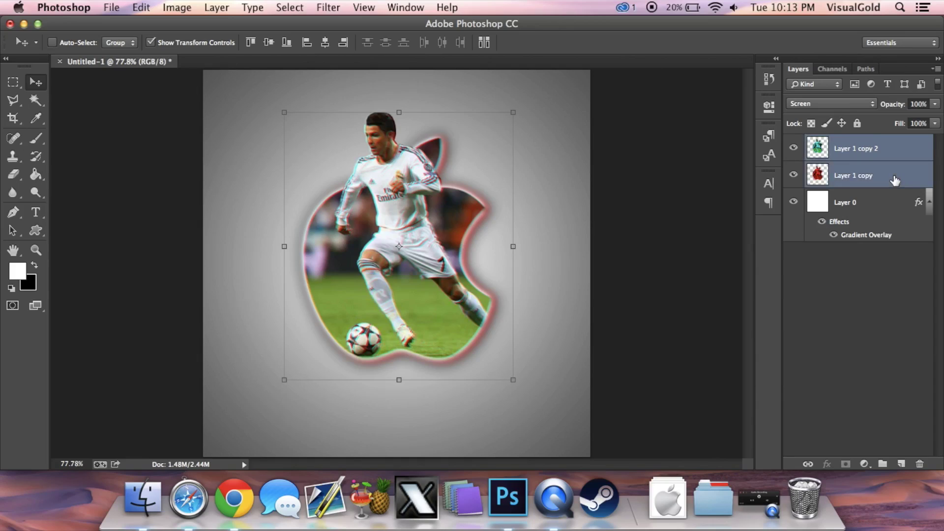
{"action": "key", "text": "super+e"}
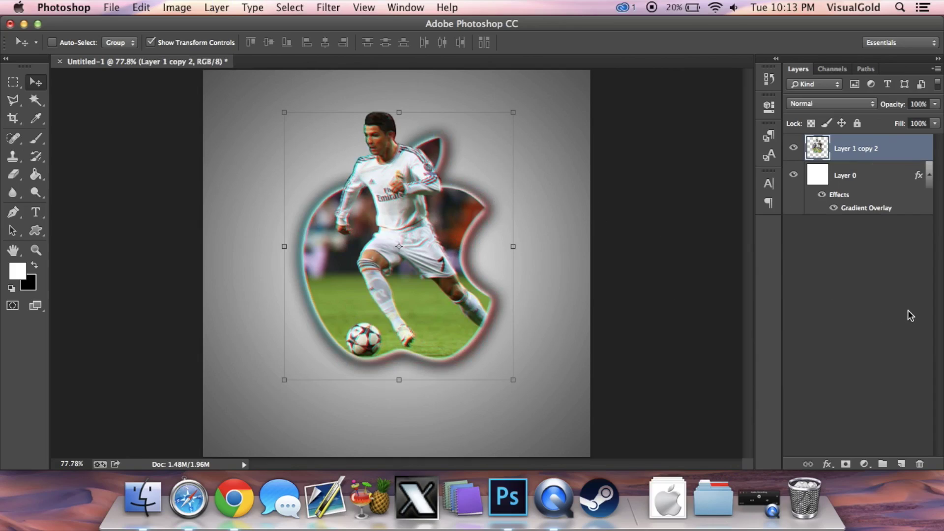
{"action": "key", "text": "super+j"}
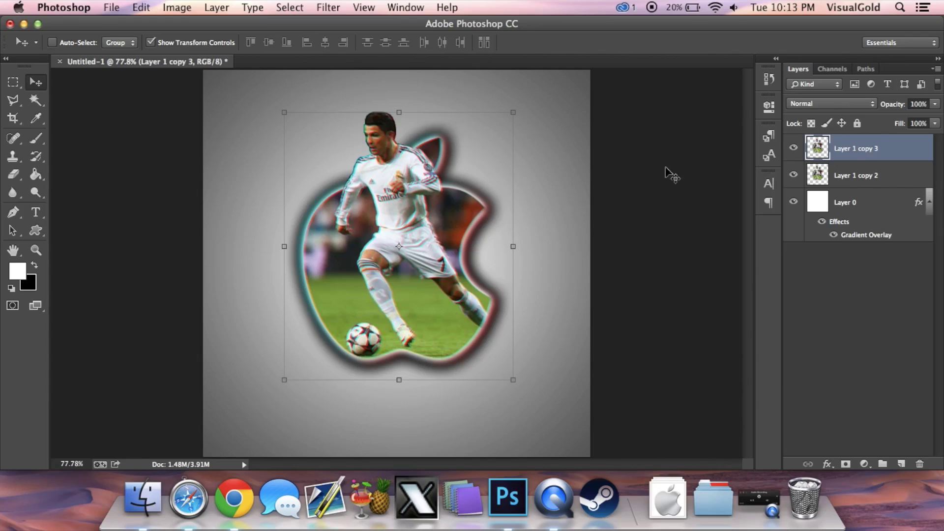
Apply a Motion Blur with angle 0° and distance 10 pixels to Layer 1 copy 3
{"action": "left_click", "coordinate": [338, 5]}
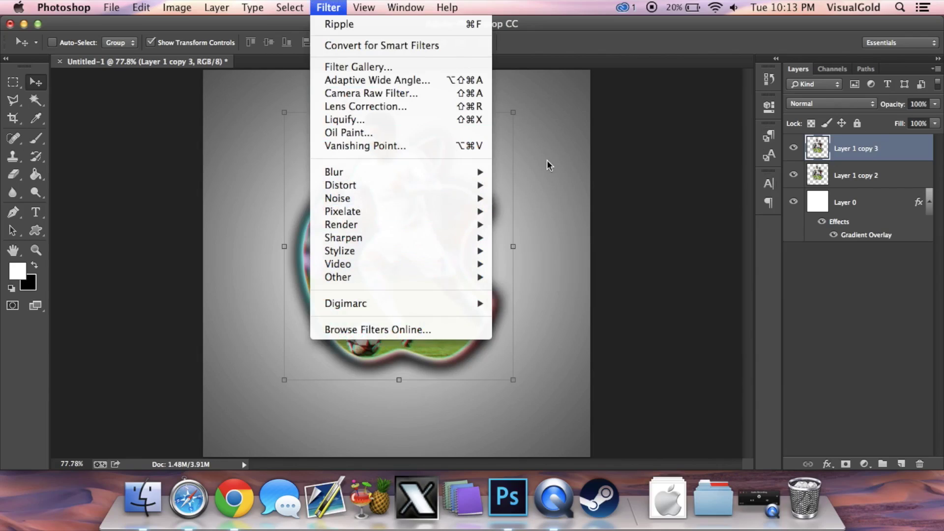
{"action": "mouse_move", "coordinate": [479, 173]}
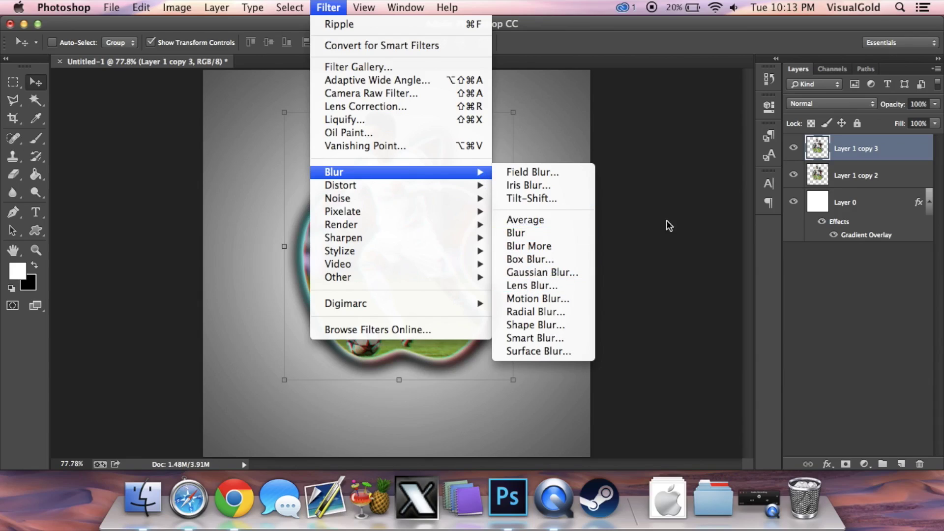
{"action": "left_click", "coordinate": [552, 300]}
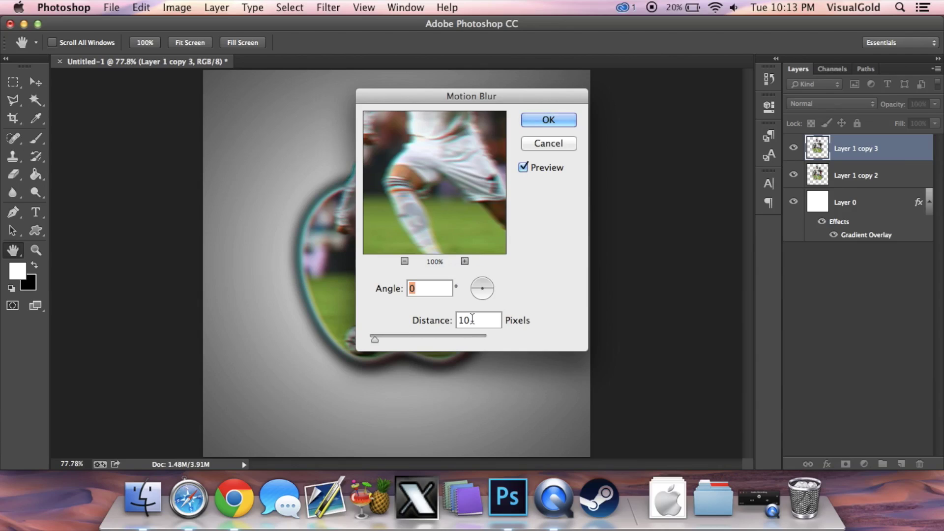
{"action": "left_click", "coordinate": [548, 121]}
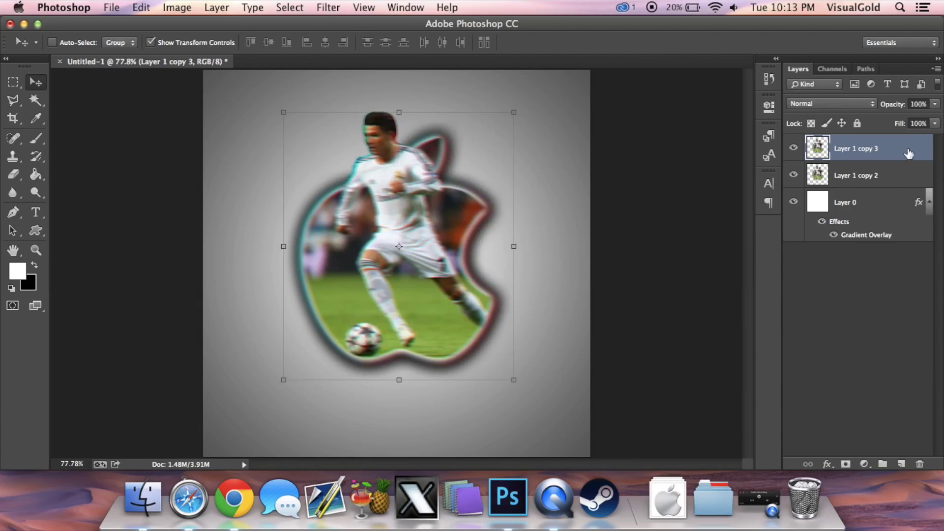
Compare the motion-blurred Layer 1 copy 3 with the layer beneath and set its opacity to 20%
{"action": "left_click", "coordinate": [895, 179]}
{"action": "left_click", "coordinate": [892, 149]}
{"action": "left_click", "coordinate": [794, 149]}
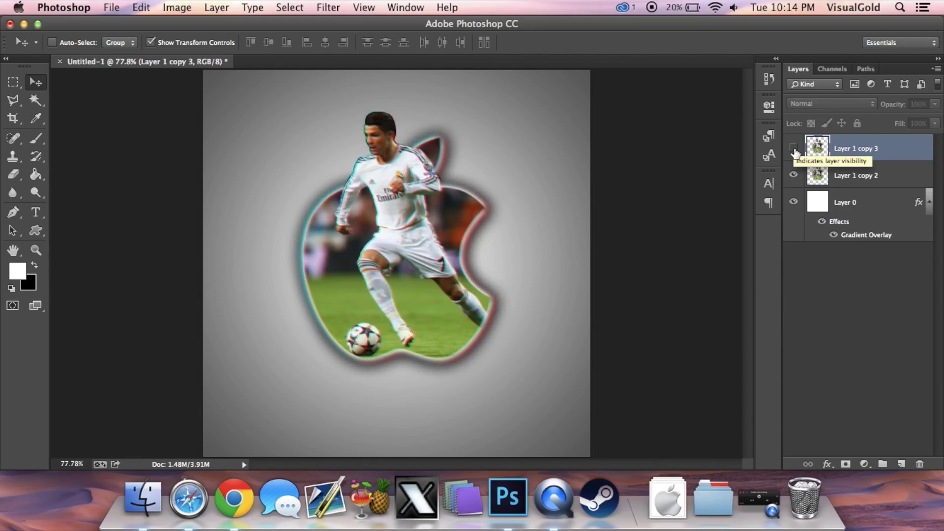
{"action": "left_click", "coordinate": [793, 149]}
{"action": "left_click", "coordinate": [794, 149]}
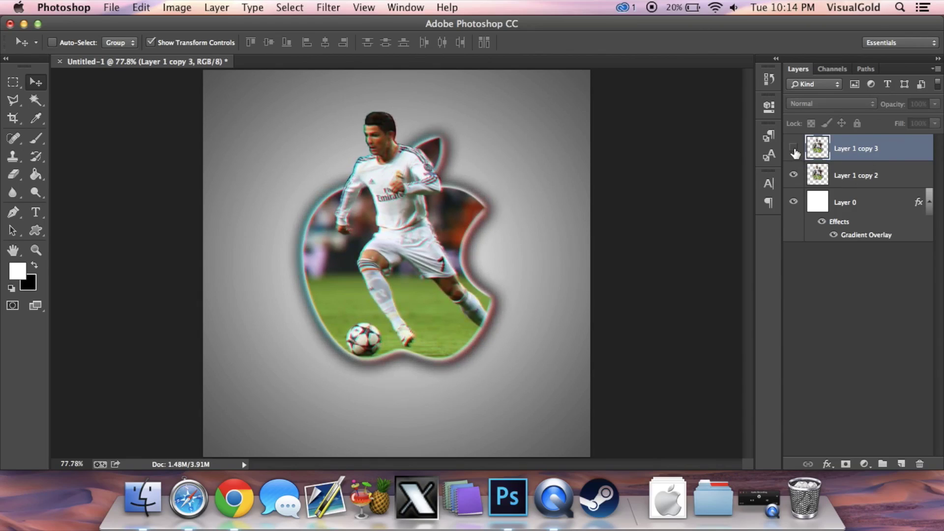
{"action": "left_click", "coordinate": [794, 149]}
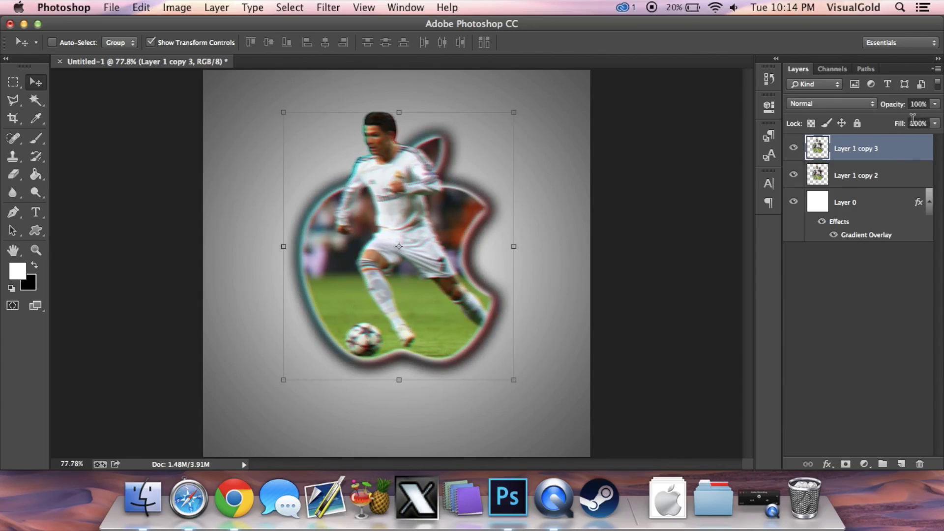
{"action": "left_click", "coordinate": [922, 101]}
{"action": "type", "text": "15"}
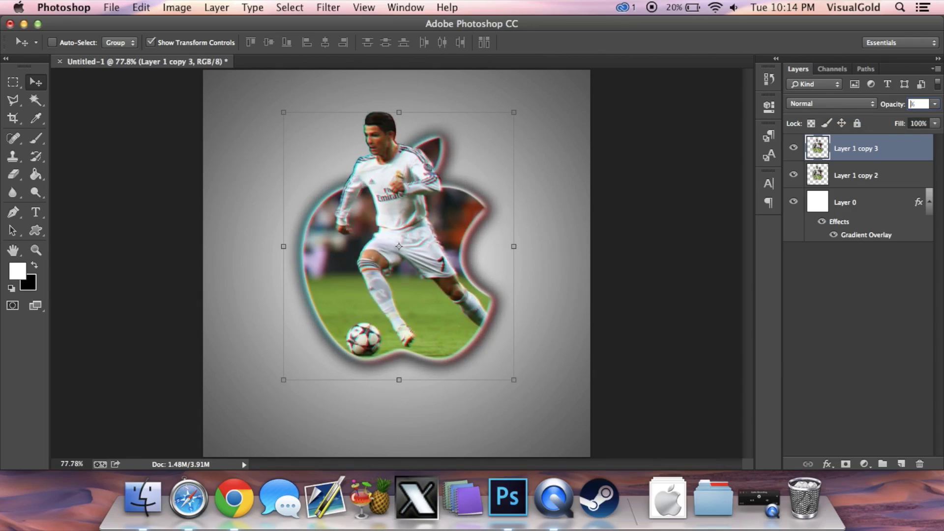
{"action": "type", "text": "0"}
{"action": "left_click", "coordinate": [889, 262]}
{"action": "left_click", "coordinate": [881, 156]}
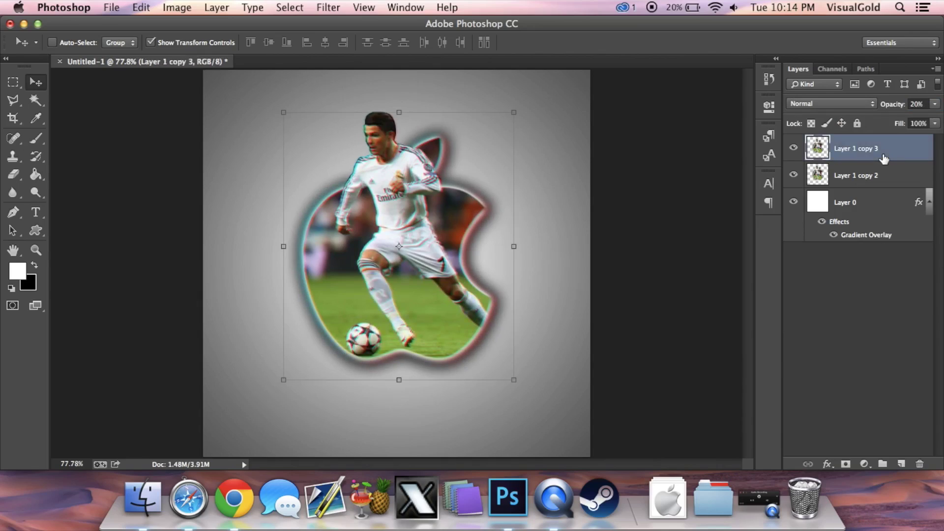
Toggle the visibility of the faded Layer 1 copy 3 to examine the strength of its blur
{"action": "left_click", "coordinate": [793, 149]}
{"action": "left_click", "coordinate": [794, 148]}
{"action": "left_click", "coordinate": [793, 149]}
{"action": "left_click", "coordinate": [794, 149]}
{"action": "left_click", "coordinate": [793, 149]}
{"action": "left_click", "coordinate": [794, 148]}
Merge Layer 1 copy 3 with Layer 1 copy 2 and duplicate the merged layer
{"action": "left_click", "coordinate": [896, 180], "text": "shift"}
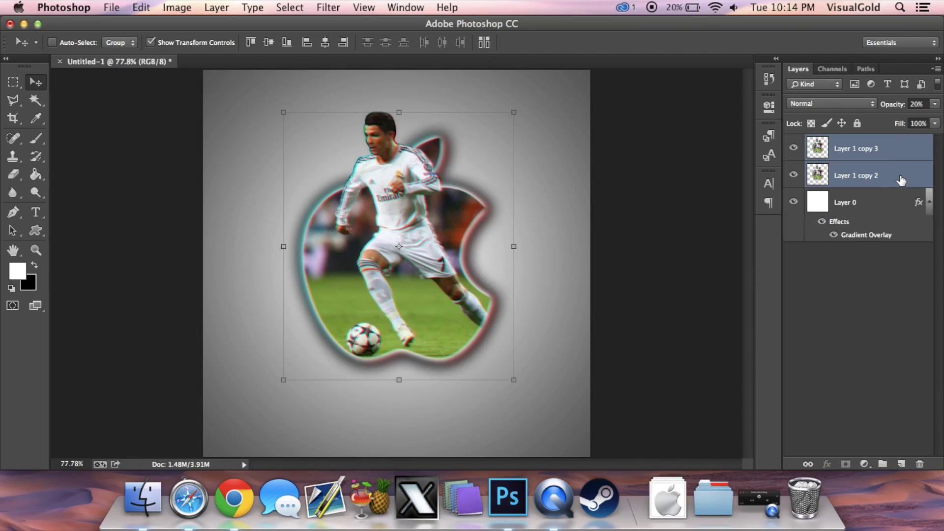
{"action": "key", "text": "super+e"}
{"action": "key", "text": "super+j"}
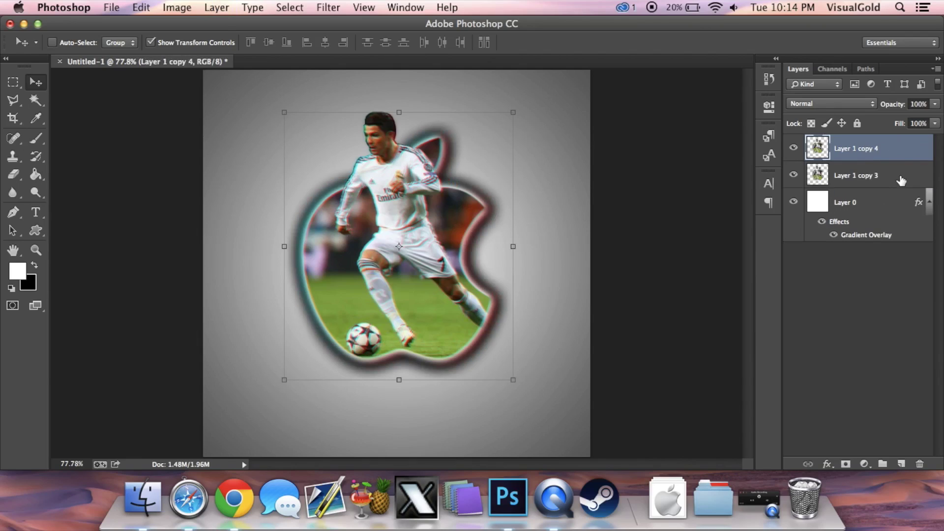
Apply a Radial Blur to Layer 1 copy 4 with amount 10, Zoom method and Good quality
{"action": "left_click", "coordinate": [363, 6]}
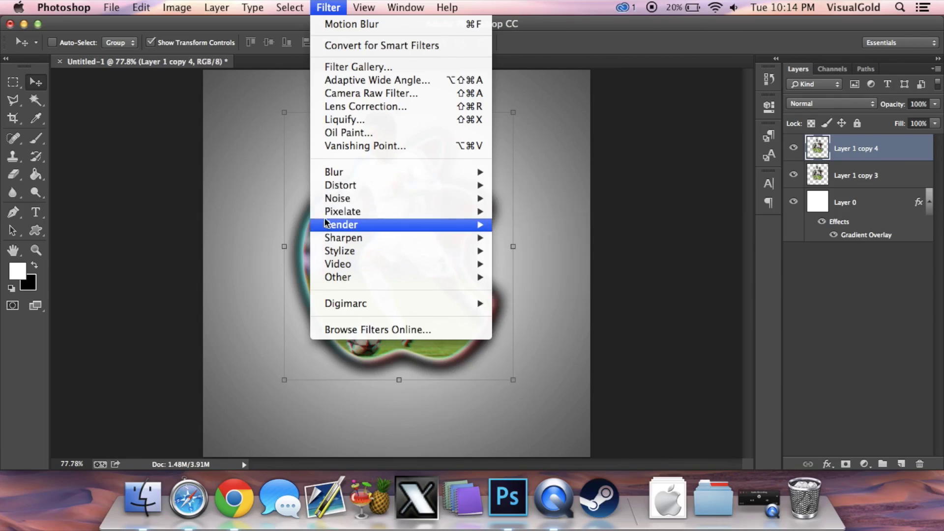
{"action": "mouse_move", "coordinate": [481, 238]}
{"action": "mouse_move", "coordinate": [466, 173]}
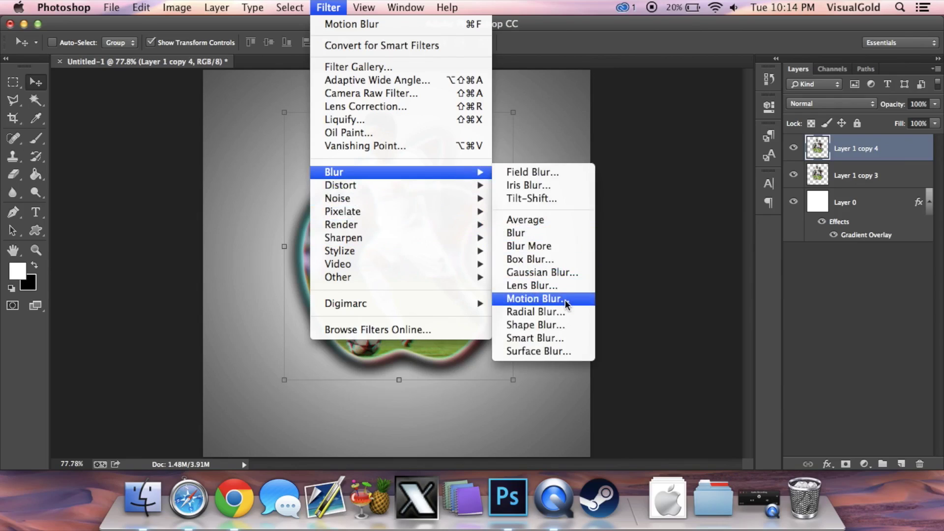
{"action": "left_click", "coordinate": [561, 315]}
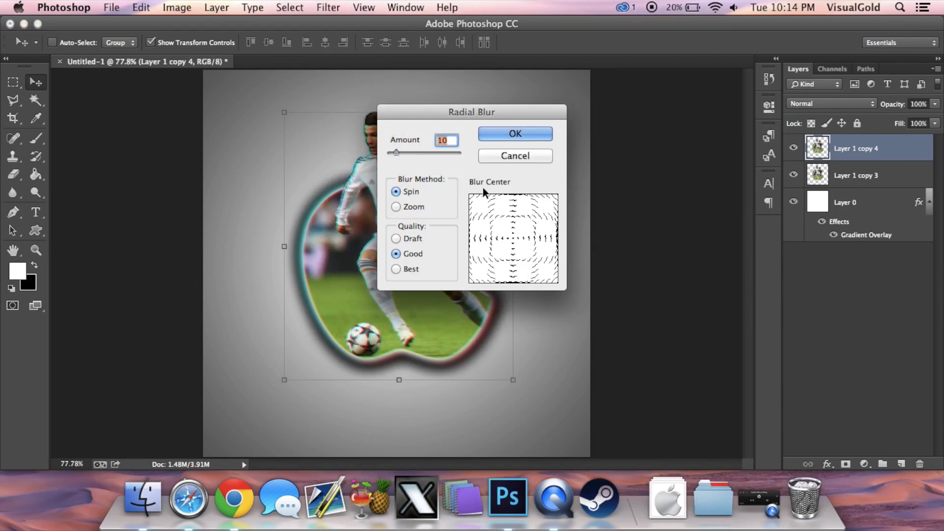
{"action": "left_click", "coordinate": [395, 207]}
{"action": "left_click", "coordinate": [496, 140]}
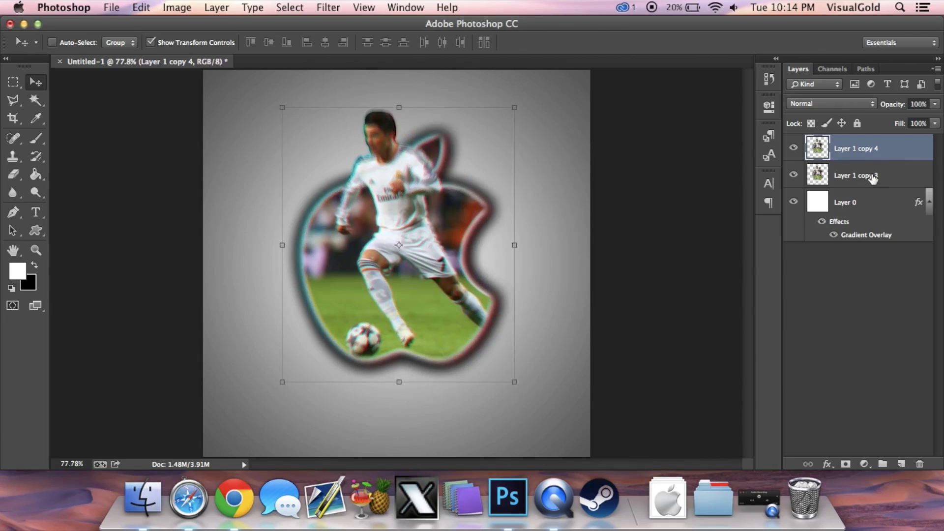
Erase the radial blur over the player's head, torso and legs on Layer 1 copy 4 with an 85 px eraser
{"action": "left_click", "coordinate": [13, 174]}
{"action": "mouse_move", "coordinate": [393, 129]}
{"action": "left_mouse_down"}
{"action": "mouse_move", "coordinate": [381, 136]}
{"action": "mouse_move", "coordinate": [383, 149]}
{"action": "left_mouse_up"}
{"action": "mouse_move", "coordinate": [397, 159]}
{"action": "left_mouse_down"}
{"action": "mouse_move", "coordinate": [421, 189]}
{"action": "mouse_move", "coordinate": [389, 188]}
{"action": "mouse_move", "coordinate": [364, 175]}
{"action": "mouse_move", "coordinate": [355, 203]}
{"action": "mouse_move", "coordinate": [354, 215]}
{"action": "mouse_move", "coordinate": [405, 239]}
{"action": "mouse_move", "coordinate": [400, 206]}
{"action": "mouse_move", "coordinate": [365, 339]}
{"action": "mouse_move", "coordinate": [395, 336]}
{"action": "mouse_move", "coordinate": [391, 317]}
{"action": "mouse_move", "coordinate": [430, 269]}
{"action": "mouse_move", "coordinate": [420, 232]}
{"action": "mouse_move", "coordinate": [463, 305]}
{"action": "mouse_move", "coordinate": [404, 184]}
{"action": "mouse_move", "coordinate": [354, 163]}
{"action": "mouse_move", "coordinate": [369, 187]}
{"action": "mouse_move", "coordinate": [348, 206]}
{"action": "mouse_move", "coordinate": [345, 229]}
{"action": "mouse_move", "coordinate": [377, 222]}
{"action": "mouse_move", "coordinate": [421, 252]}
{"action": "left_mouse_up"}
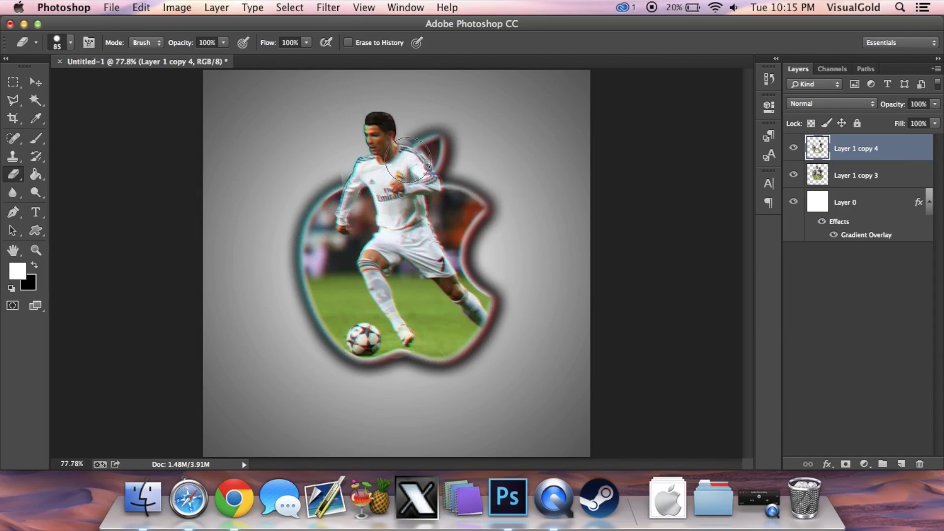
{"action": "mouse_move", "coordinate": [393, 126]}
{"action": "left_mouse_down"}
{"action": "mouse_move", "coordinate": [398, 147]}
{"action": "mouse_move", "coordinate": [389, 172]}
{"action": "mouse_move", "coordinate": [285, 190]}
{"action": "mouse_move", "coordinate": [302, 181]}
{"action": "left_mouse_up"}
{"action": "mouse_move", "coordinate": [399, 183]}
{"action": "left_mouse_down"}
{"action": "mouse_move", "coordinate": [444, 166]}
{"action": "mouse_move", "coordinate": [452, 174]}
{"action": "mouse_move", "coordinate": [393, 151]}
{"action": "left_mouse_up"}
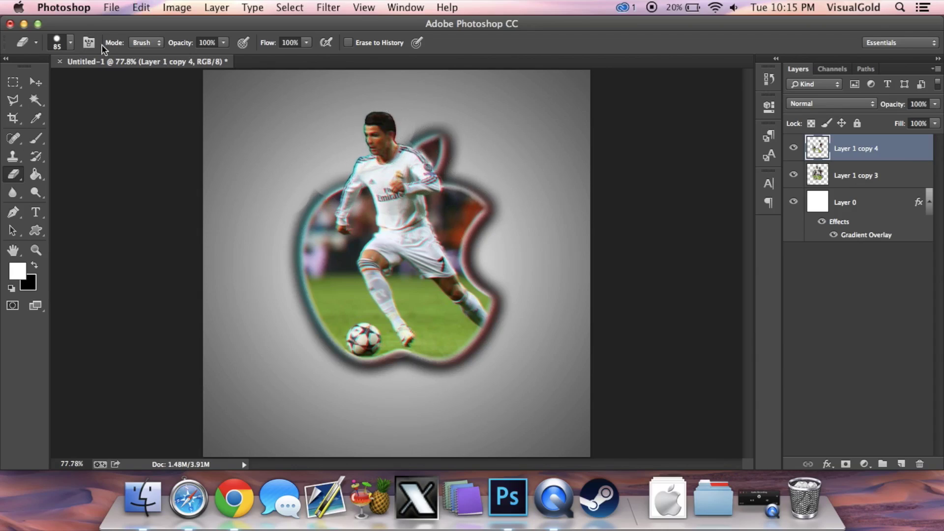
Lower the eraser's hardness to its minimum and clean up the hard erased edge at the apple's upper left
{"action": "left_click", "coordinate": [70, 43]}
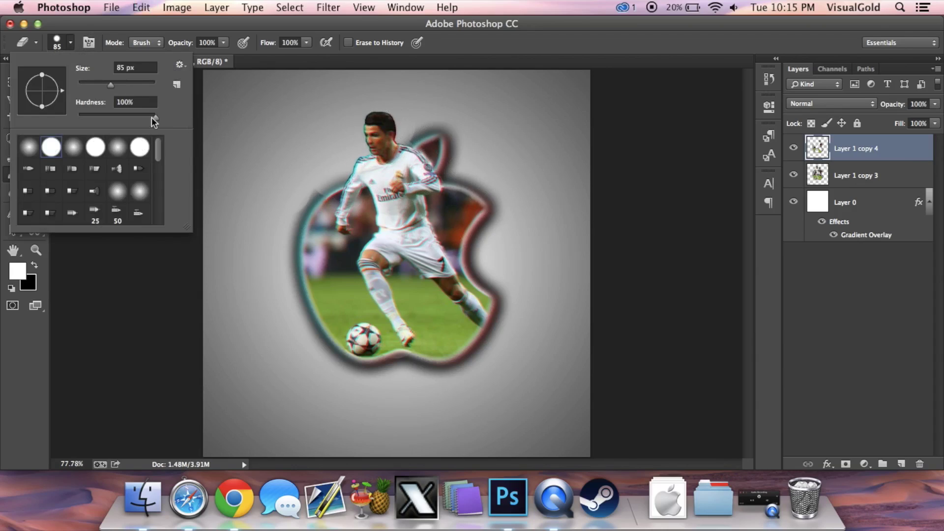
{"action": "left_click_drag", "start_coordinate": [153, 117], "coordinate": [78, 117]}
{"action": "left_click", "coordinate": [309, 142]}
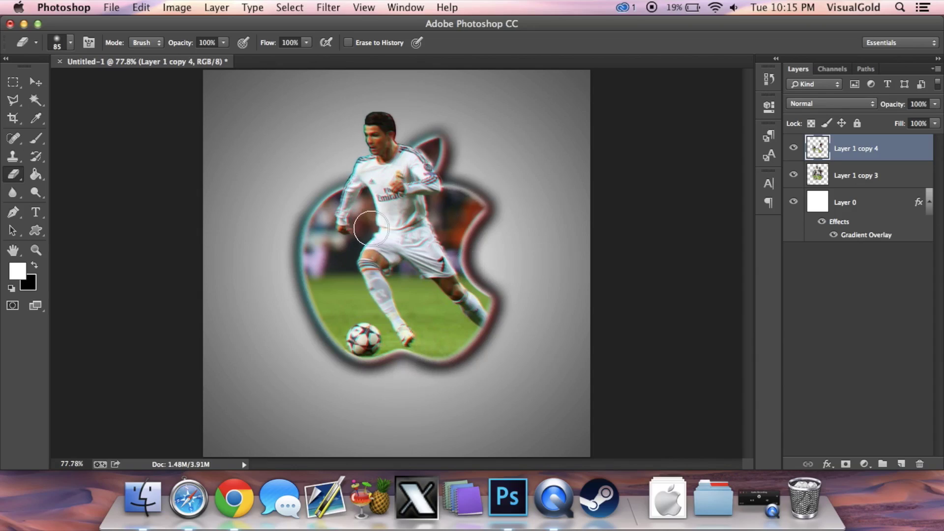
Merge Layer 1 copy 4 with Layer 1 copy 3 and duplicate the merged layer
{"action": "left_click", "coordinate": [36, 82]}
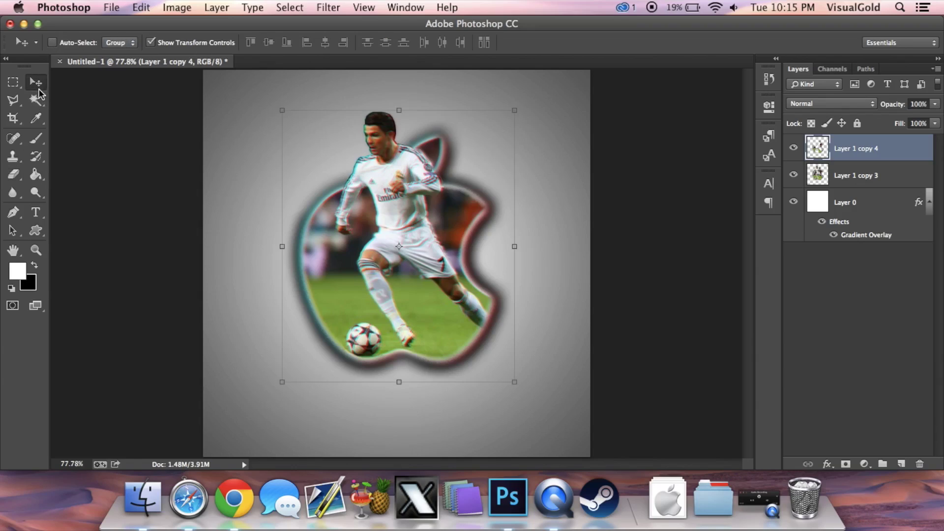
{"action": "left_click", "coordinate": [906, 178], "text": "shift"}
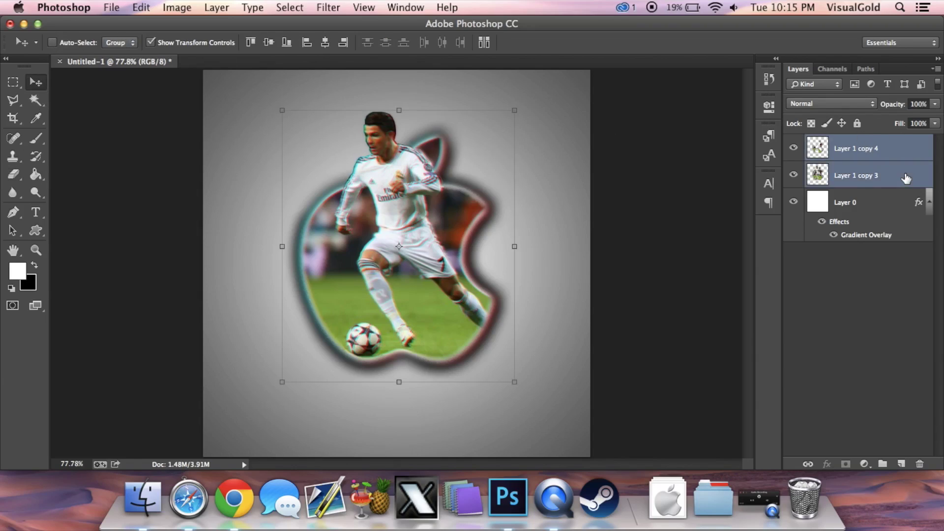
{"action": "key", "text": "super+e"}
{"action": "key", "text": "super+j"}
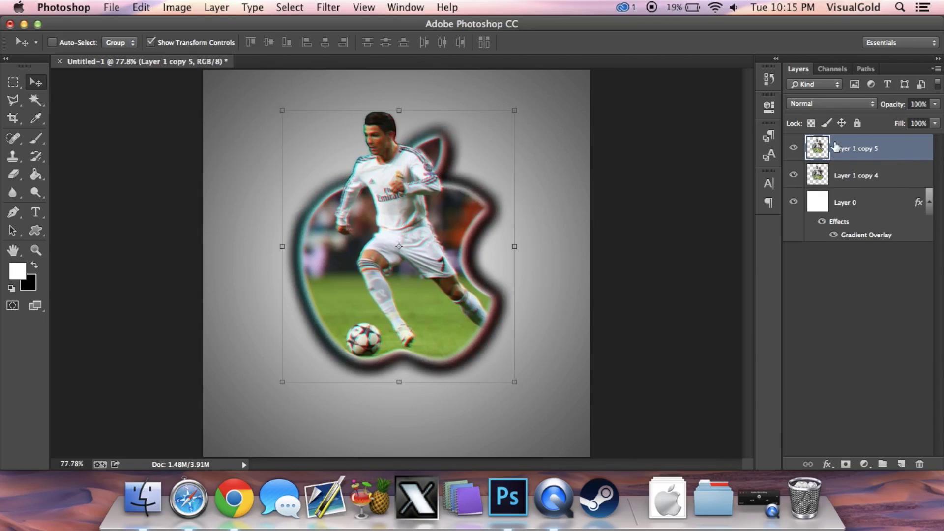
Apply a Ripple distortion of Medium size to Layer 1 copy 5, fine-tuning its amount
{"action": "left_click", "coordinate": [329, 7]}
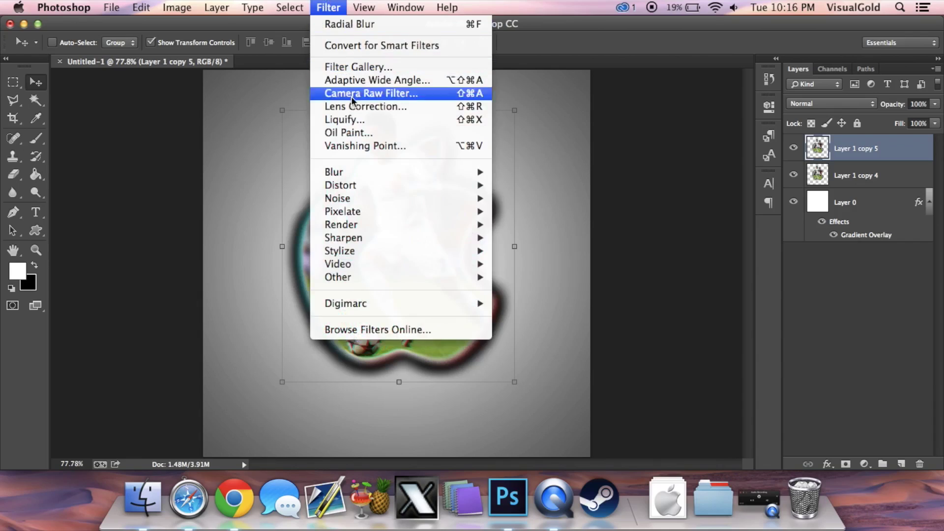
{"action": "mouse_move", "coordinate": [369, 185]}
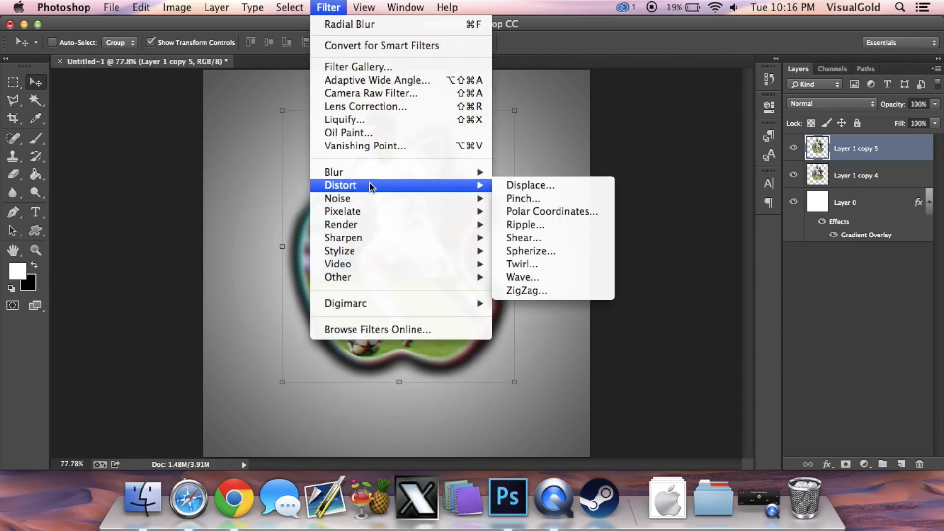
{"action": "left_click", "coordinate": [564, 222]}
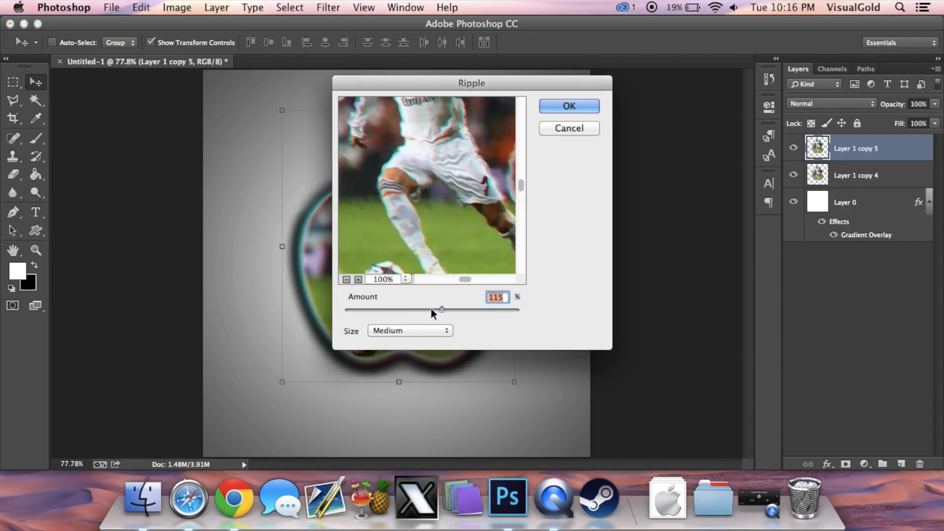
{"action": "left_click", "coordinate": [430, 309]}
{"action": "mouse_move", "coordinate": [437, 309]}
{"action": "left_mouse_down"}
{"action": "mouse_move", "coordinate": [476, 309]}
{"action": "mouse_move", "coordinate": [428, 316]}
{"action": "mouse_move", "coordinate": [439, 307]}
{"action": "left_mouse_up"}
{"action": "left_click", "coordinate": [567, 106]}
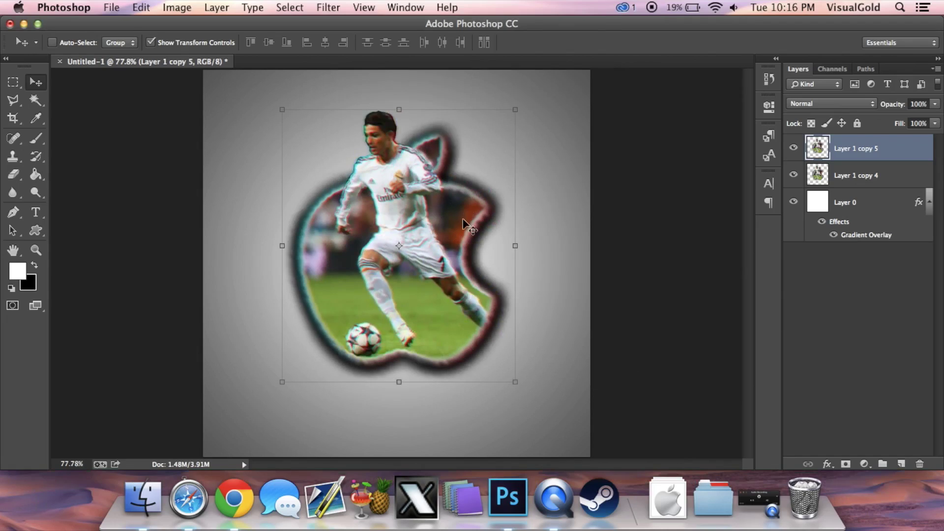
Set the opacity of Layer 1 copy 5 to 50% and merge it with Layer 1 copy 4
{"action": "left_click", "coordinate": [920, 104]}
{"action": "type", "text": "50"}
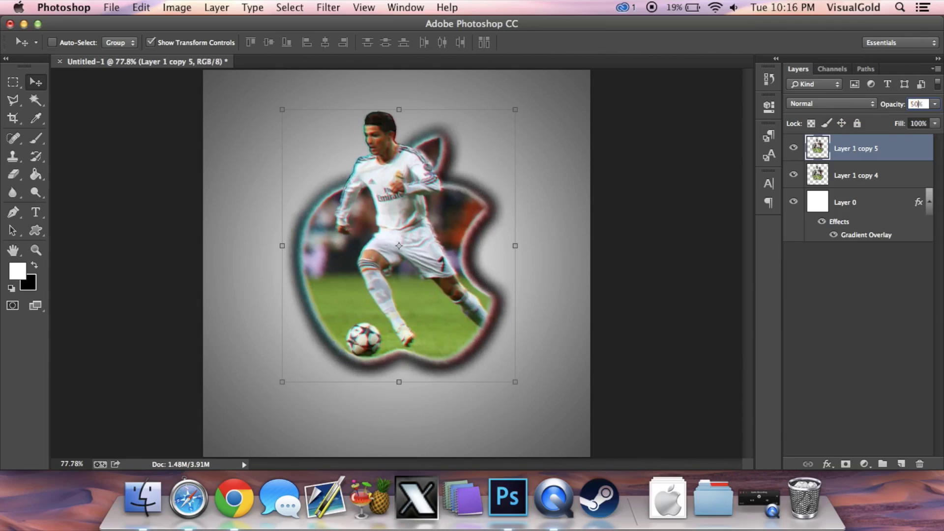
{"action": "left_click", "coordinate": [877, 255]}
{"action": "left_click", "coordinate": [889, 151]}
{"action": "left_click", "coordinate": [890, 178], "text": "shift"}
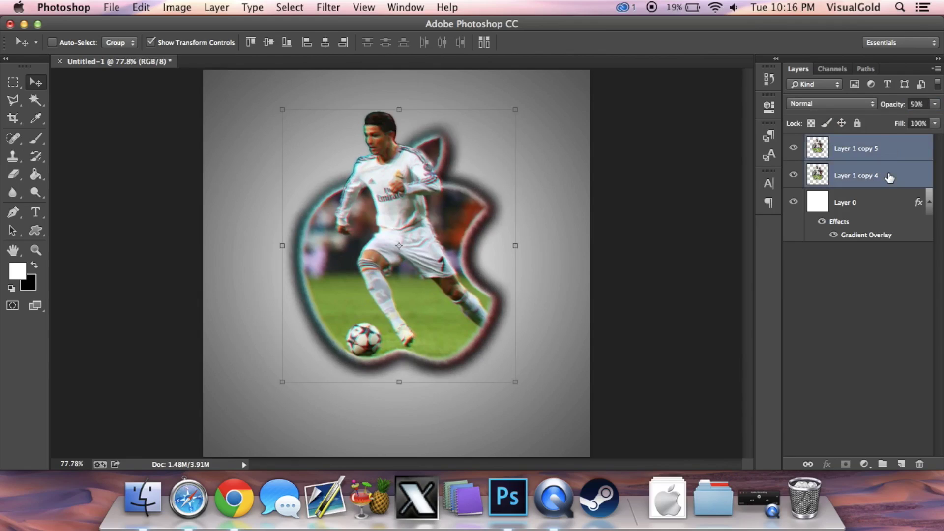
{"action": "key", "text": "super+e"}
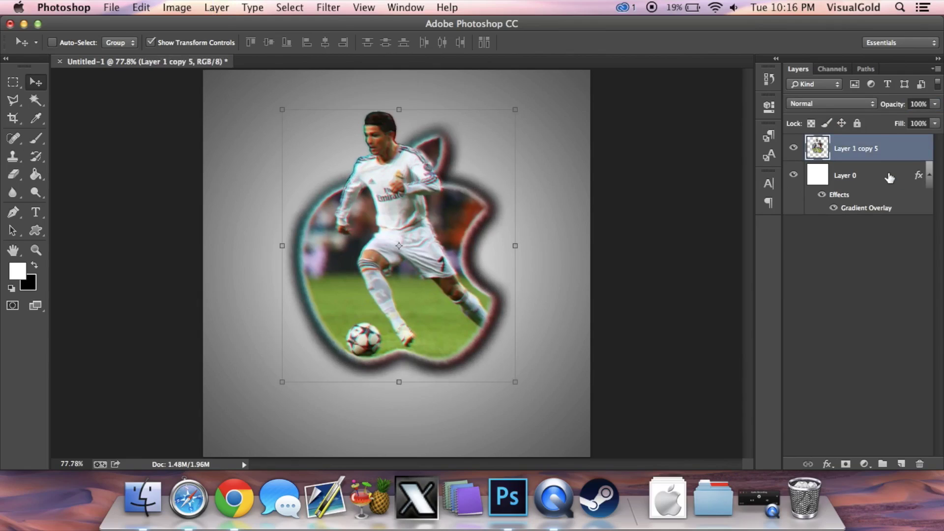
{"action": "left_click", "coordinate": [848, 281]}
Try a green #07a212 Color Overlay at 2% opacity on a duplicate of Layer 1 copy 5, and discard the duplicate
{"action": "left_click", "coordinate": [884, 150]}
{"action": "key", "text": "super+j"}
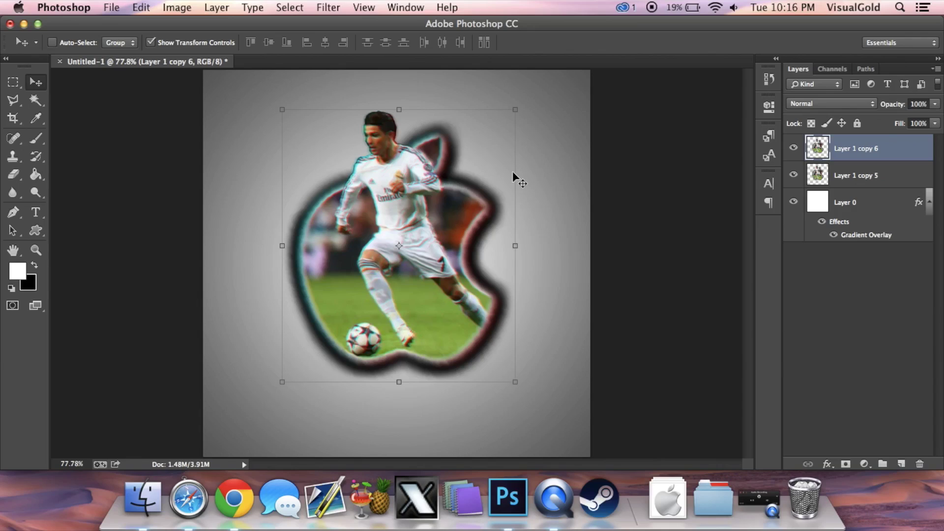
{"action": "double_click", "coordinate": [916, 149]}
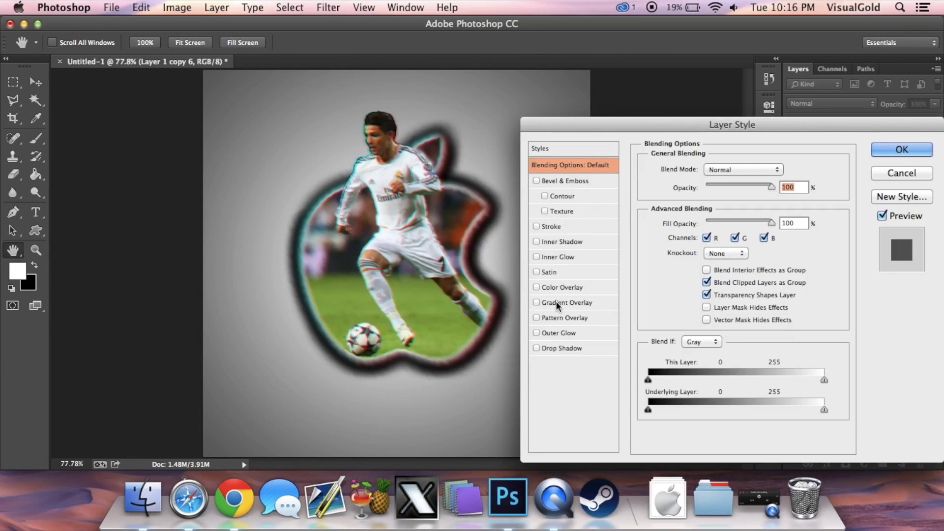
{"action": "left_click", "coordinate": [558, 288]}
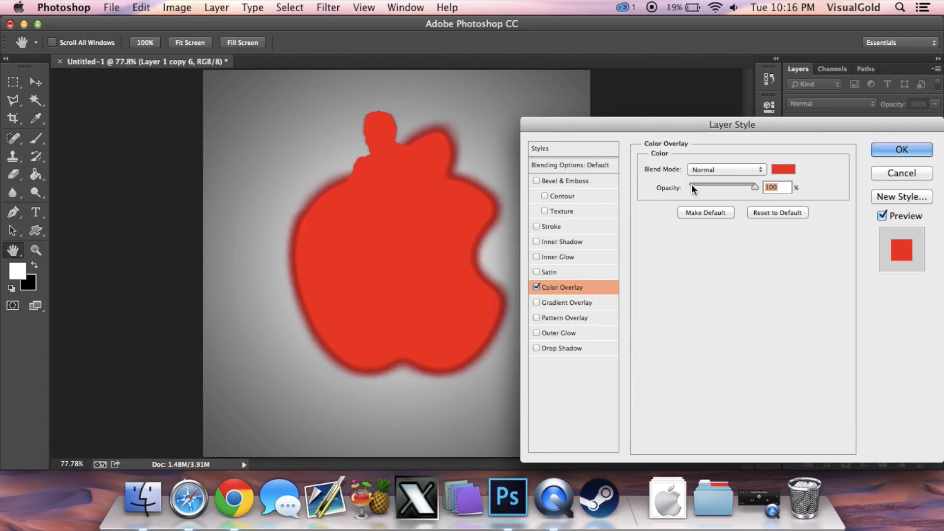
{"action": "left_click", "coordinate": [782, 170]}
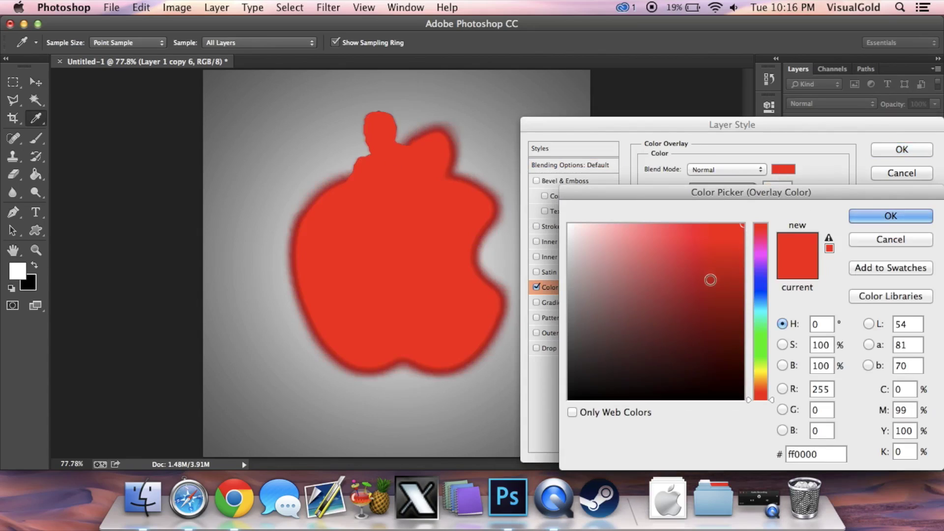
{"action": "left_click", "coordinate": [758, 339]}
{"action": "left_click", "coordinate": [736, 289]}
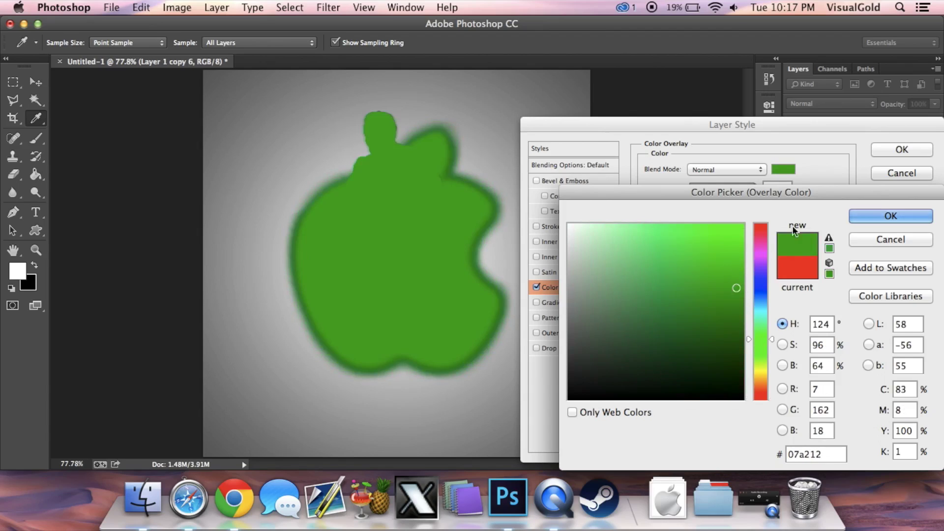
{"action": "left_click", "coordinate": [893, 217]}
{"action": "left_click_drag", "start_coordinate": [711, 187], "coordinate": [692, 186]}
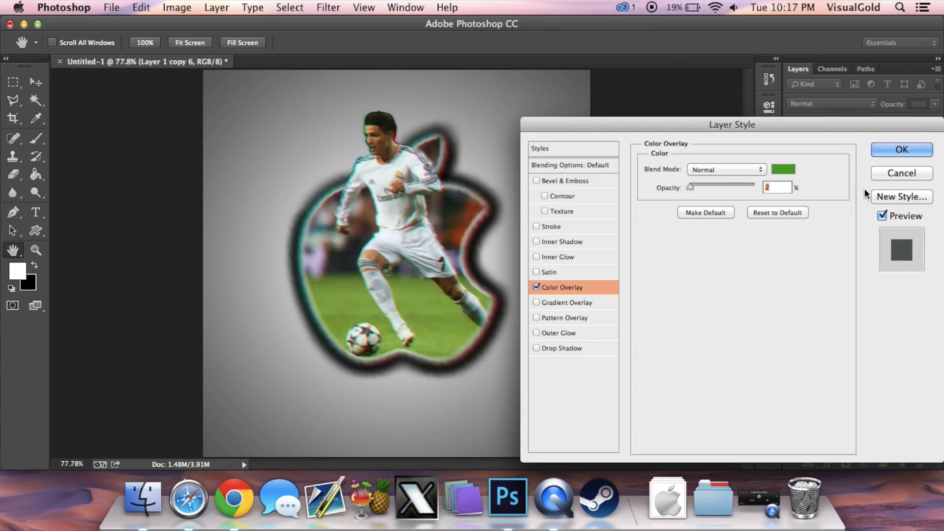
{"action": "left_click", "coordinate": [896, 176]}
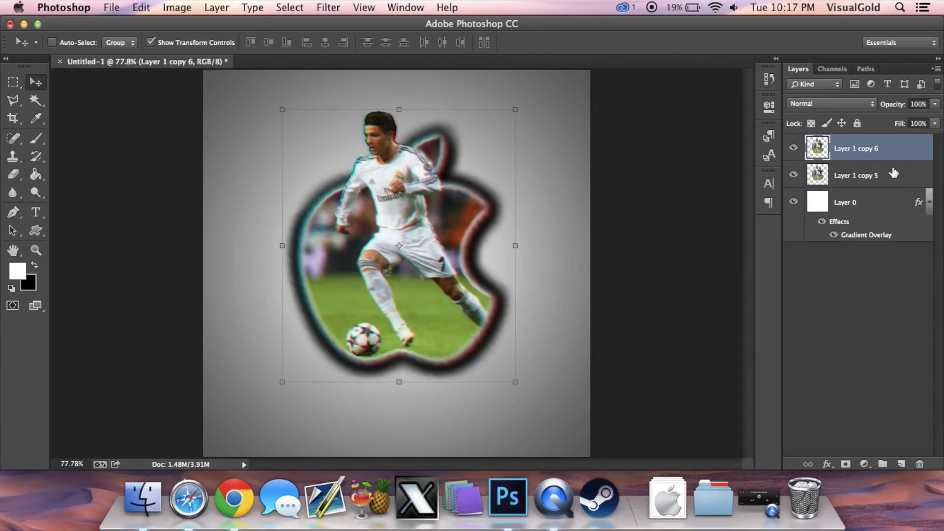
{"action": "key", "text": "Delete"}
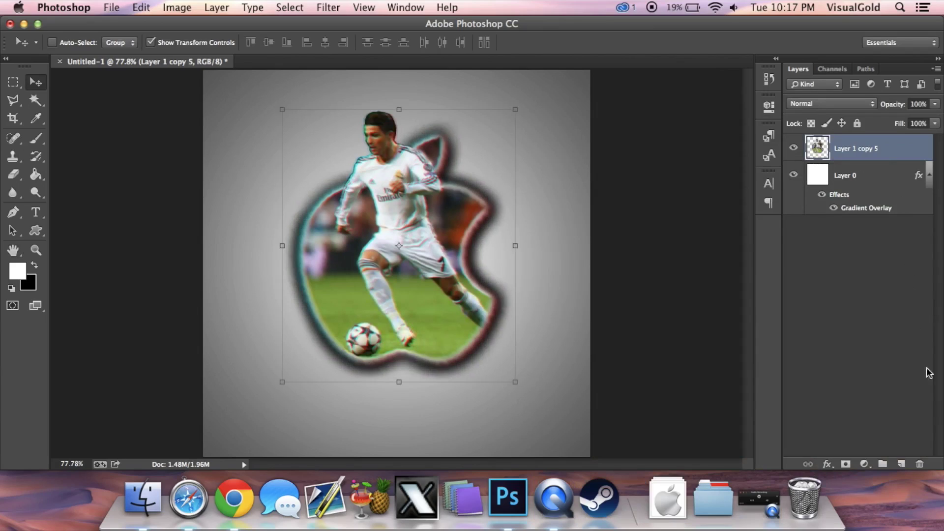
Add a new layer above the artwork, give it a red Color Overlay at 100% opacity and fill it with the foreground colour
{"action": "left_click", "coordinate": [902, 464]}
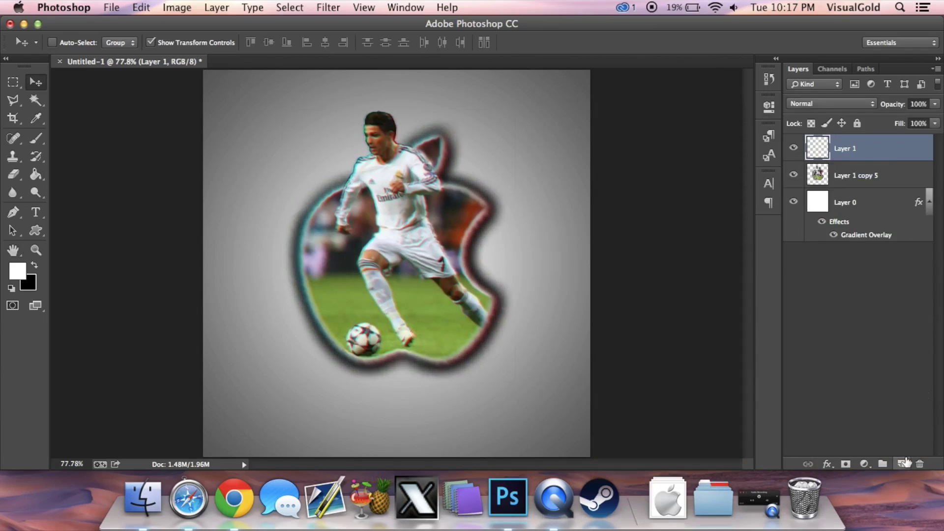
{"action": "double_click", "coordinate": [901, 154]}
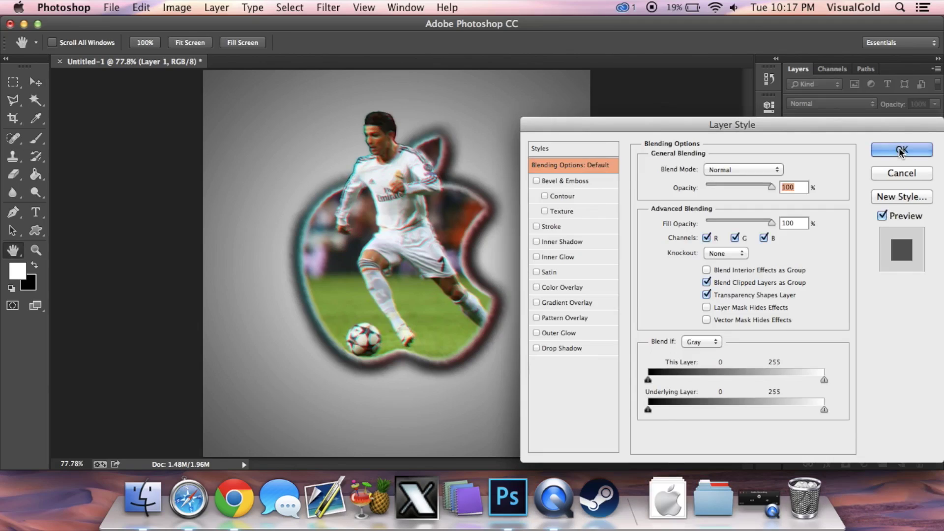
{"action": "left_click", "coordinate": [564, 289]}
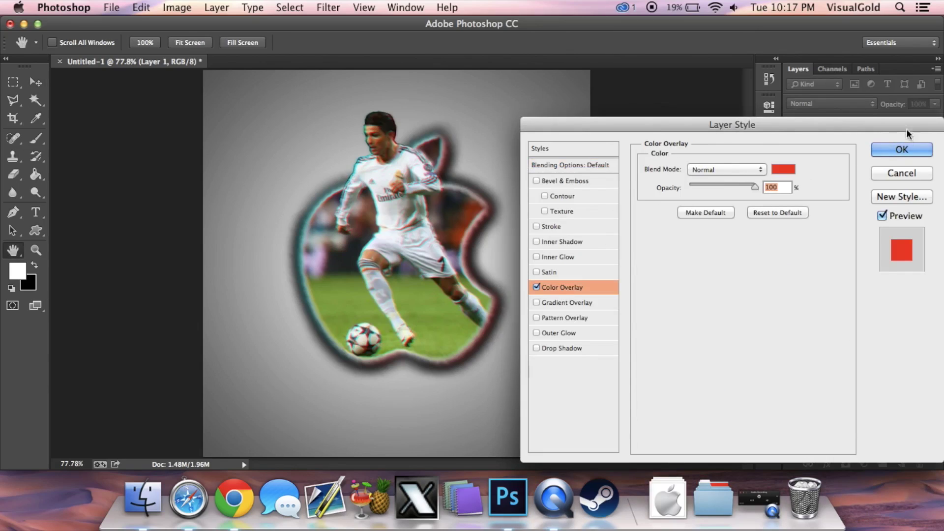
{"action": "left_click", "coordinate": [902, 151]}
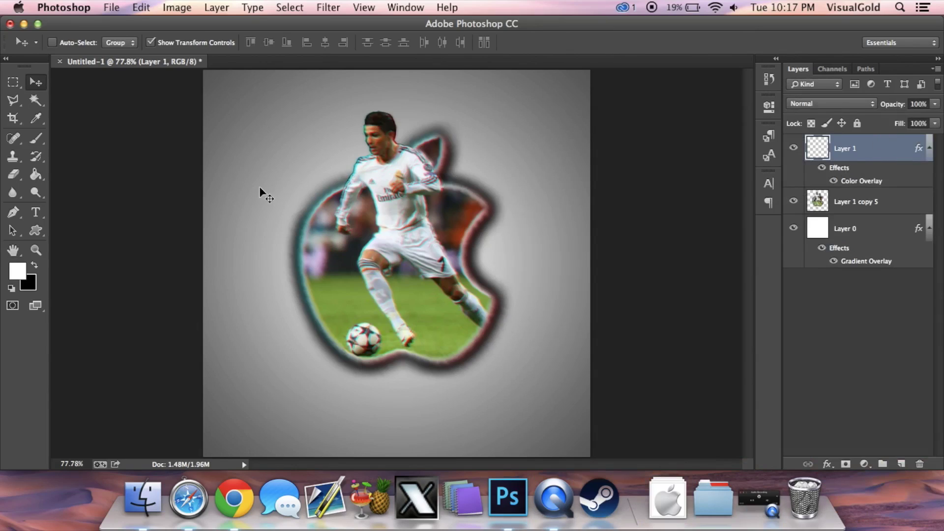
{"action": "left_click", "coordinate": [39, 175]}
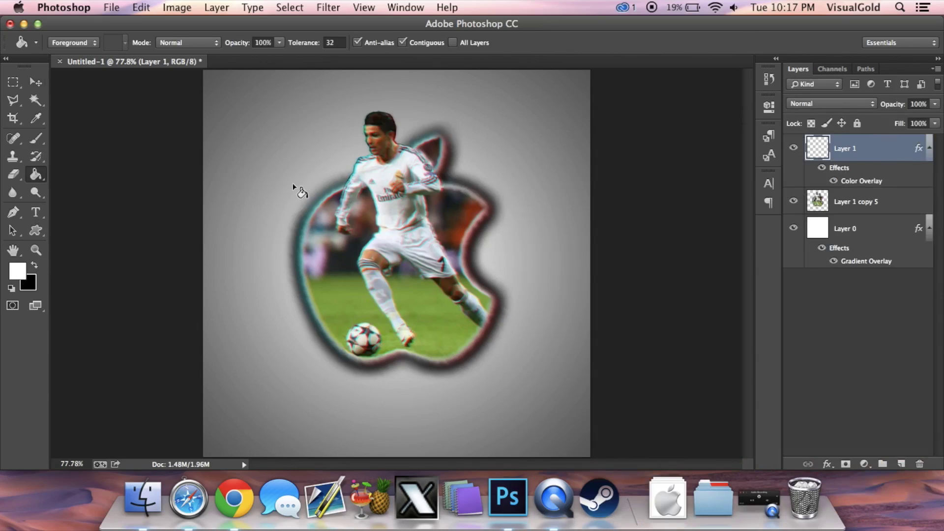
{"action": "left_click", "coordinate": [261, 175]}
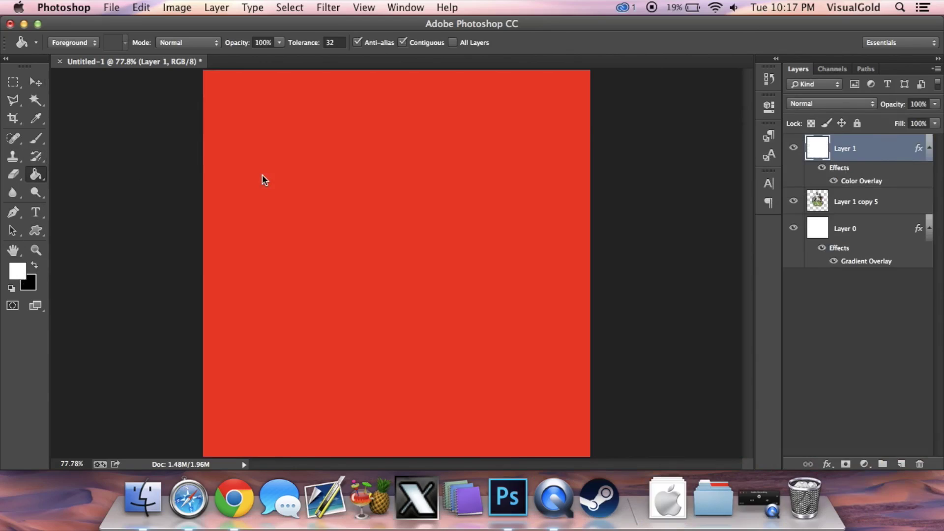
Try a dark green #1f6711 Color Overlay at 30% opacity on the filled layer, and delete that layer
{"action": "double_click", "coordinate": [891, 151]}
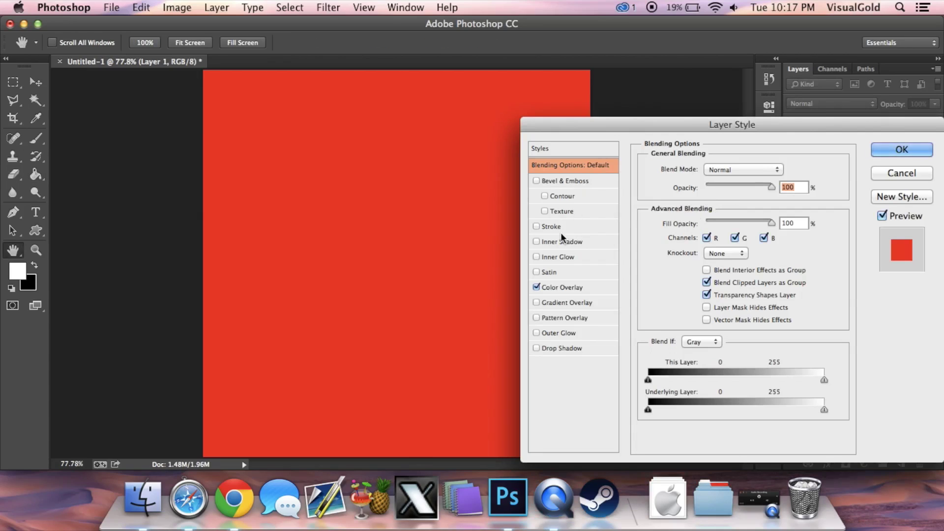
{"action": "left_click", "coordinate": [548, 290]}
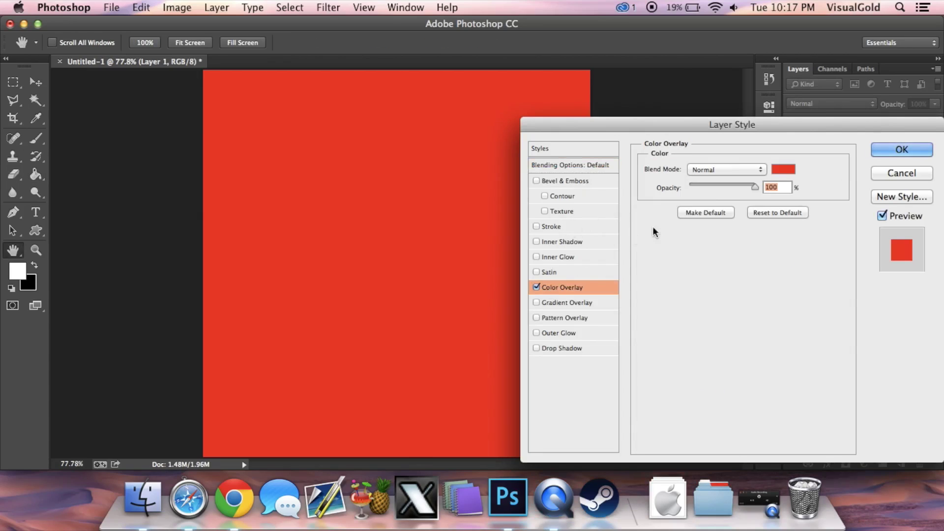
{"action": "left_click", "coordinate": [783, 170]}
{"action": "left_click", "coordinate": [758, 344]}
{"action": "left_click", "coordinate": [723, 333]}
{"action": "left_click", "coordinate": [711, 329]}
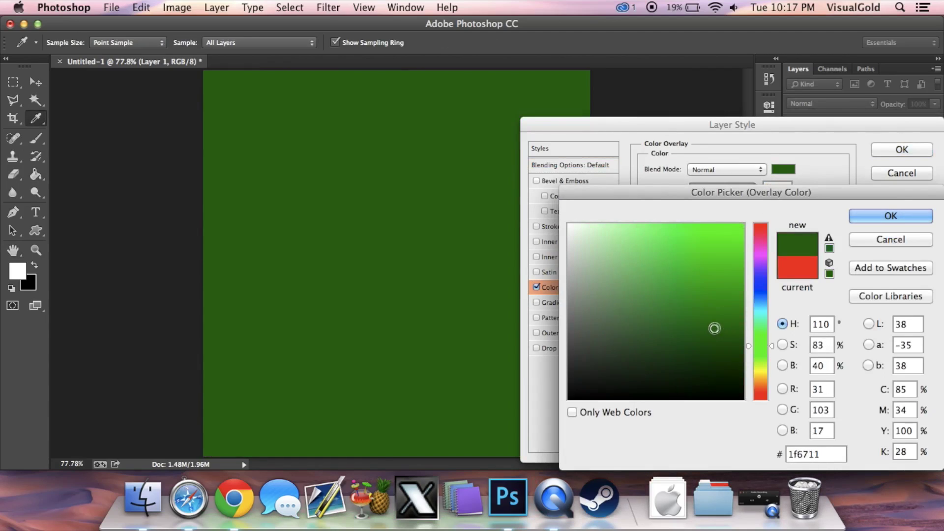
{"action": "left_click", "coordinate": [869, 217]}
{"action": "left_click_drag", "start_coordinate": [721, 184], "coordinate": [701, 185]}
{"action": "type", "text": "30"}
{"action": "left_click", "coordinate": [907, 149]}
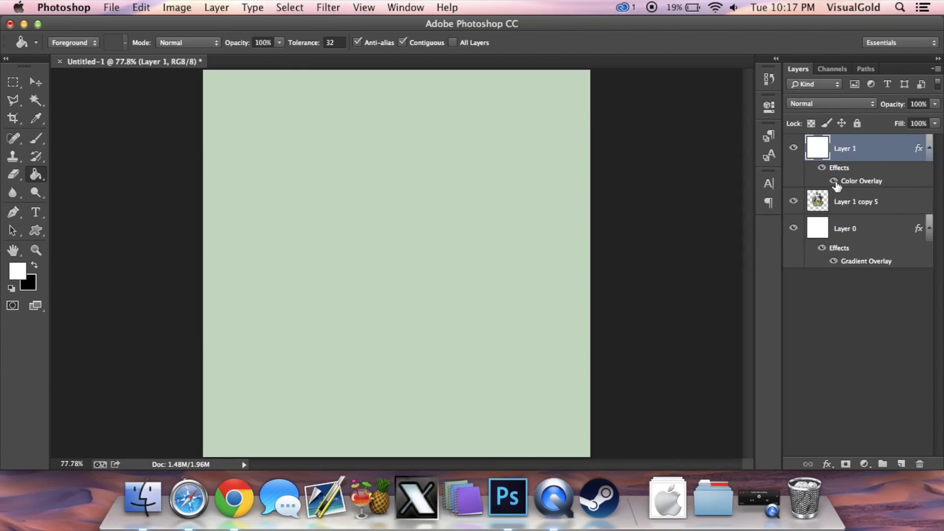
{"action": "right_click", "coordinate": [873, 143]}
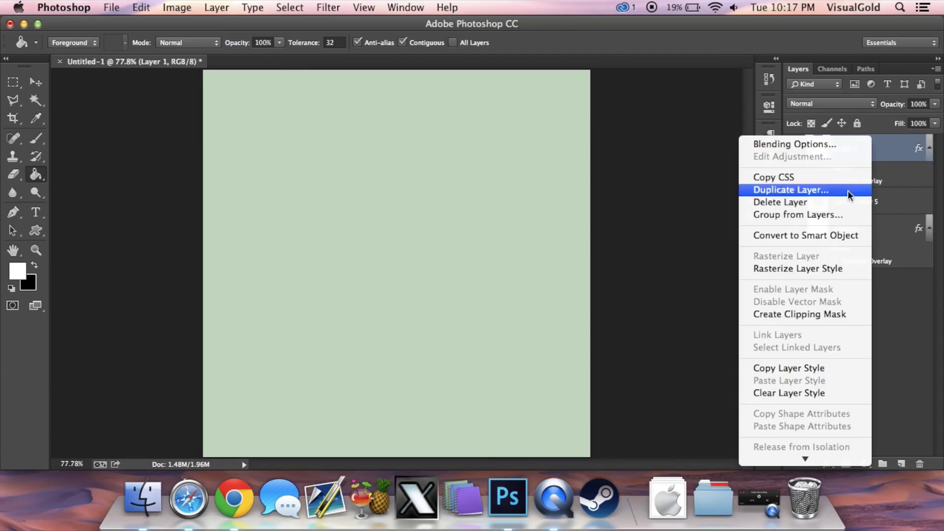
{"action": "left_click", "coordinate": [819, 203]}
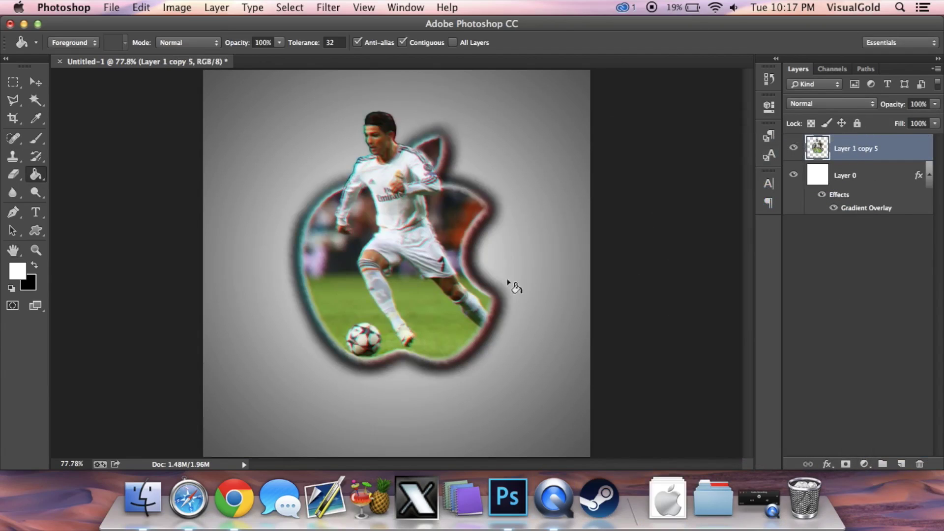
Scale the apple-and-player artwork down slightly and place it in the upper middle of the canvas
{"action": "left_click", "coordinate": [36, 81]}
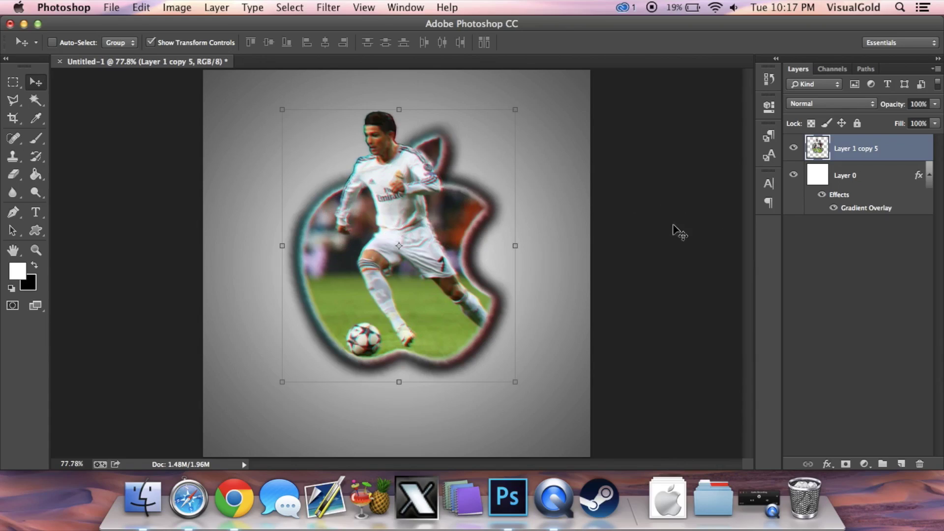
{"action": "left_click", "coordinate": [14, 82]}
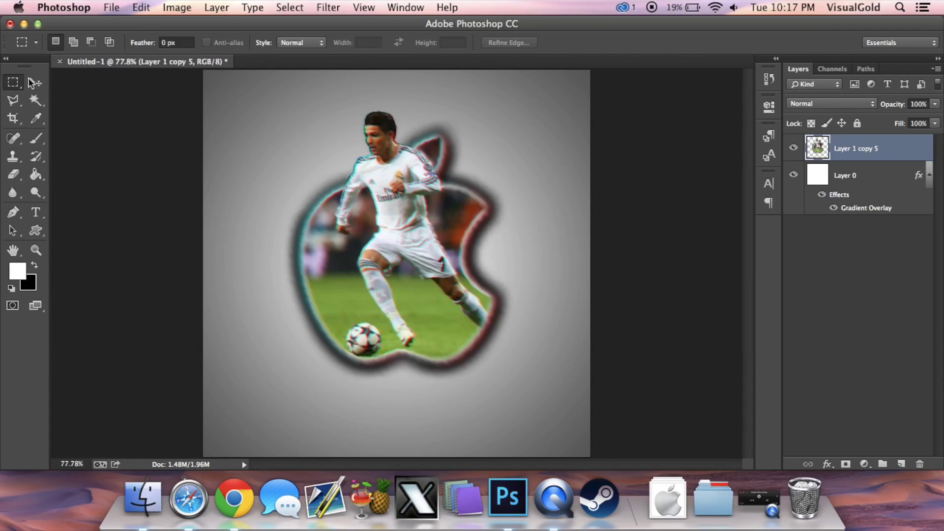
{"action": "left_click", "coordinate": [34, 82]}
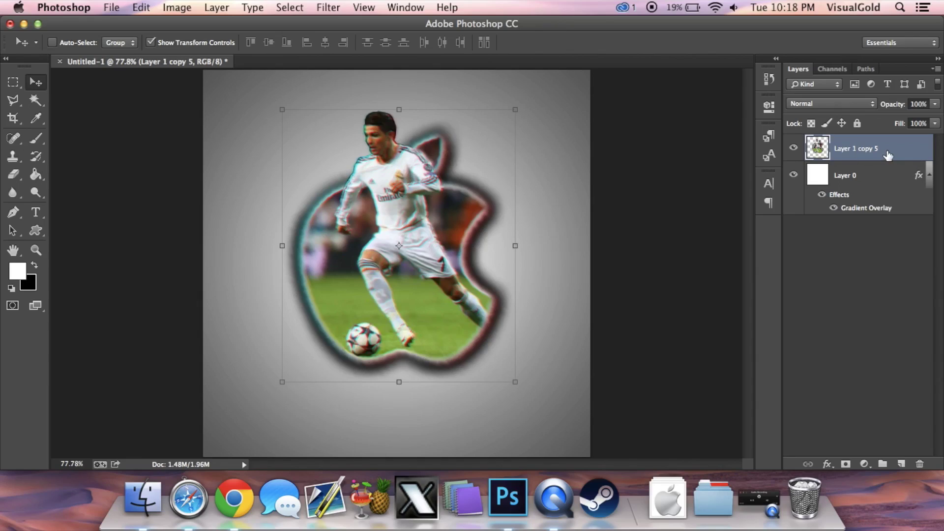
{"action": "left_click", "coordinate": [282, 108]}
{"action": "left_click_drag", "start_coordinate": [282, 109], "coordinate": [343, 173]}
{"action": "key", "text": "super+z"}
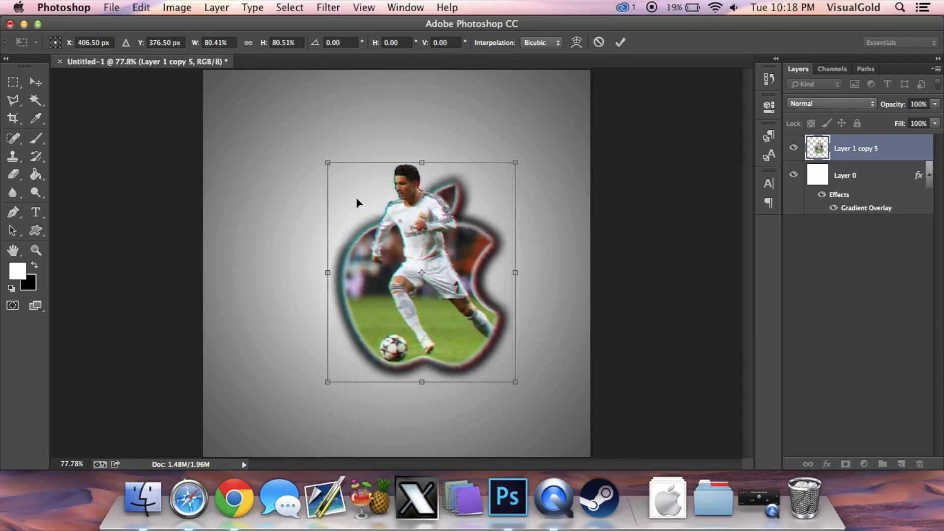
{"action": "mouse_move", "coordinate": [326, 158]}
{"action": "left_mouse_down"}
{"action": "mouse_move", "coordinate": [259, 143]}
{"action": "mouse_move", "coordinate": [314, 155]}
{"action": "mouse_move", "coordinate": [274, 116]}
{"action": "mouse_move", "coordinate": [320, 149]}
{"action": "mouse_move", "coordinate": [288, 143]}
{"action": "mouse_move", "coordinate": [325, 183]}
{"action": "mouse_move", "coordinate": [320, 173]}
{"action": "mouse_move", "coordinate": [337, 171]}
{"action": "left_mouse_up"}
{"action": "left_click_drag", "start_coordinate": [388, 234], "coordinate": [359, 158]}
{"action": "key", "text": "Return"}
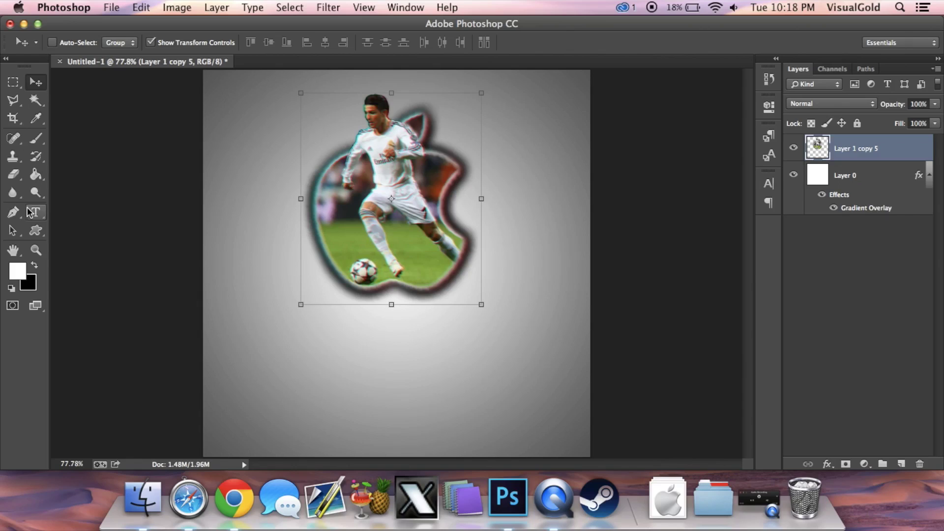
{"action": "left_click_drag", "start_coordinate": [480, 307], "coordinate": [502, 328]}
{"action": "key", "text": "Return"}
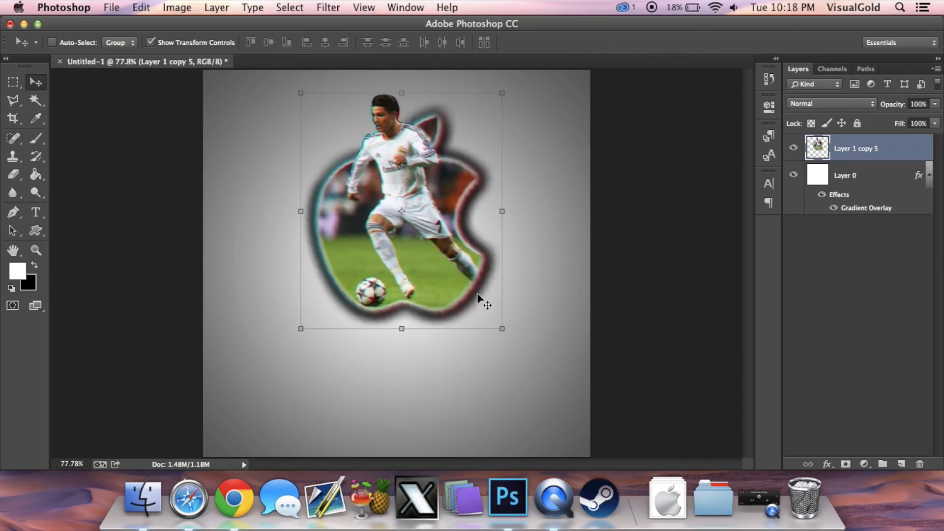
Add the text NIKE in Harabara Mais Demo at 200 pt across the lower part of the canvas
{"action": "left_click", "coordinate": [35, 214]}
{"action": "left_click", "coordinate": [148, 42]}
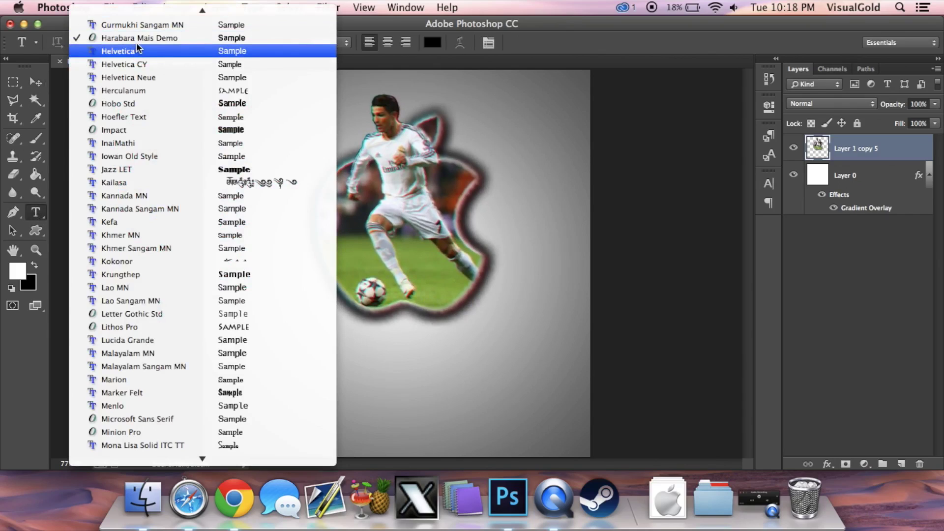
{"action": "left_click", "coordinate": [183, 43]}
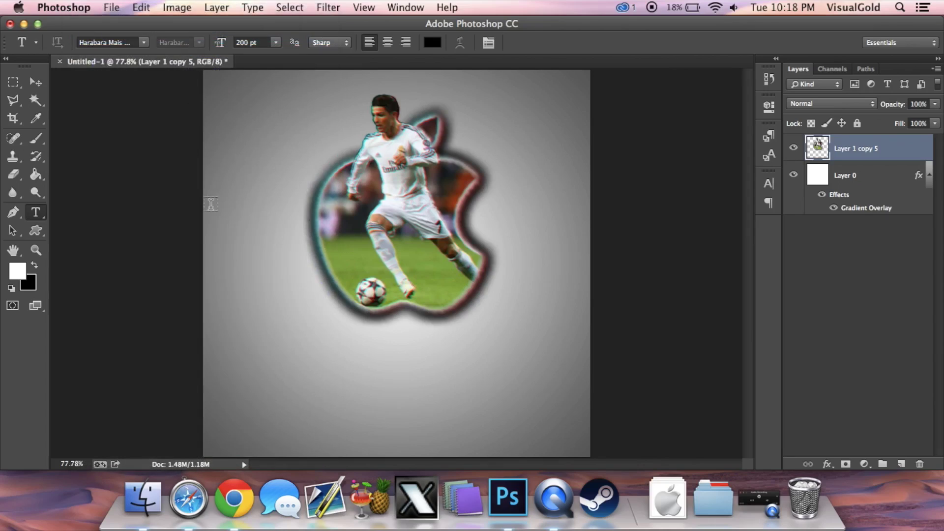
{"action": "left_click", "coordinate": [278, 397]}
{"action": "type", "text": "N"}
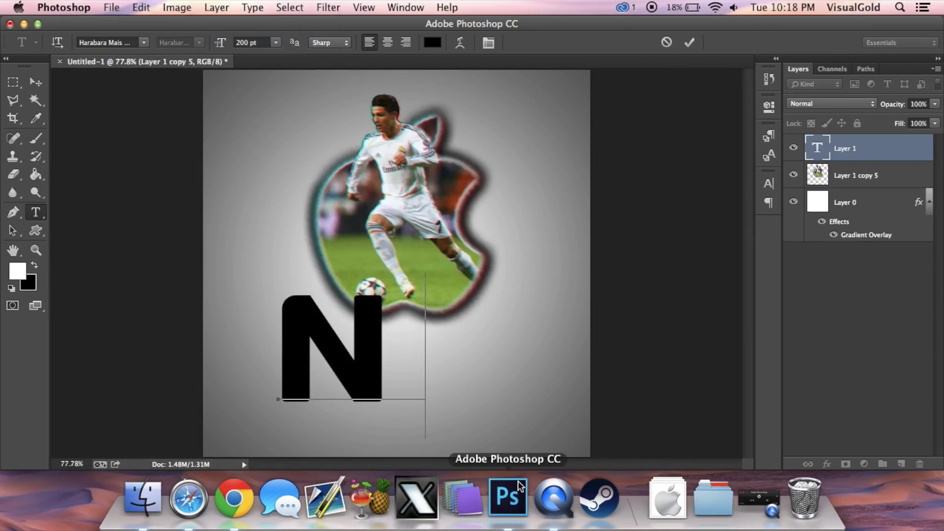
{"action": "type", "text": "IKE"}
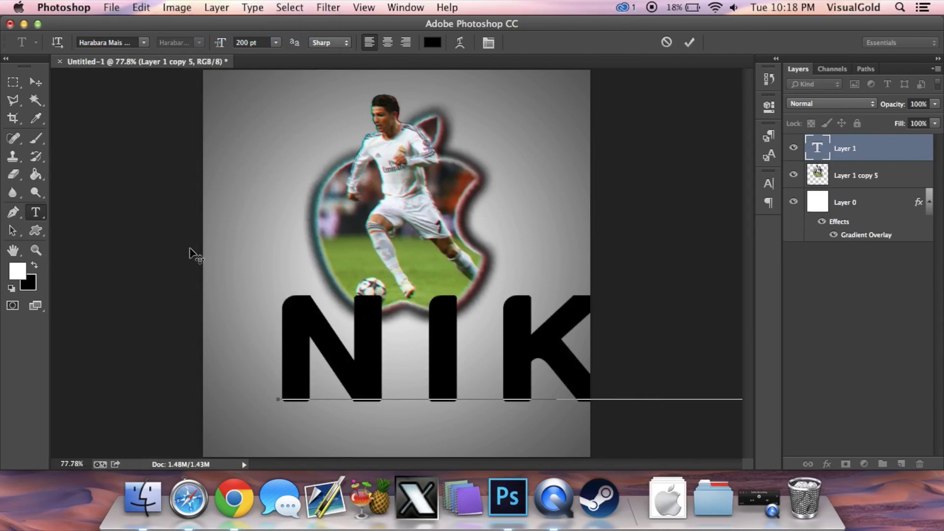
Scale the NIKE text down to about 47% and place it beneath the apple artwork
{"action": "left_click", "coordinate": [34, 81]}
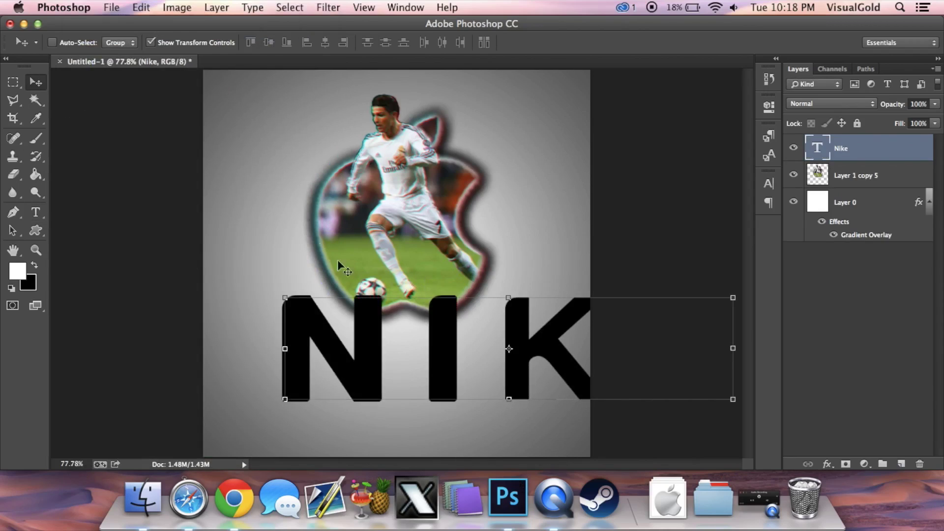
{"action": "left_click", "coordinate": [284, 294]}
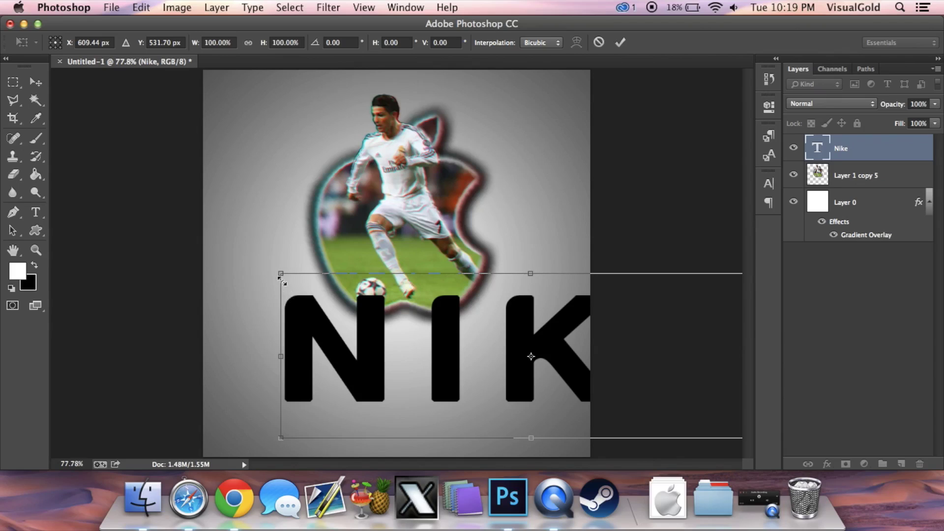
{"action": "left_click_drag", "start_coordinate": [280, 274], "coordinate": [307, 346]}
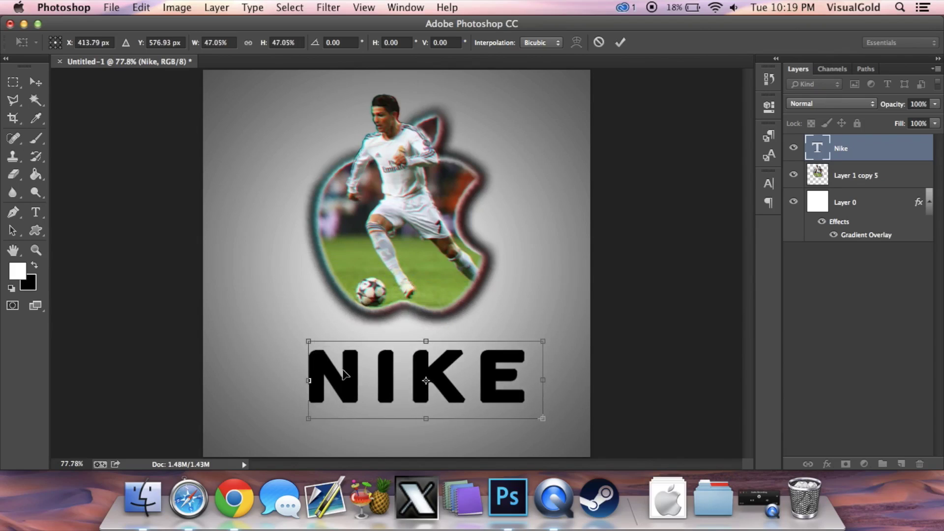
{"action": "key", "text": "Return"}
{"action": "left_click_drag", "start_coordinate": [358, 368], "coordinate": [361, 384]}
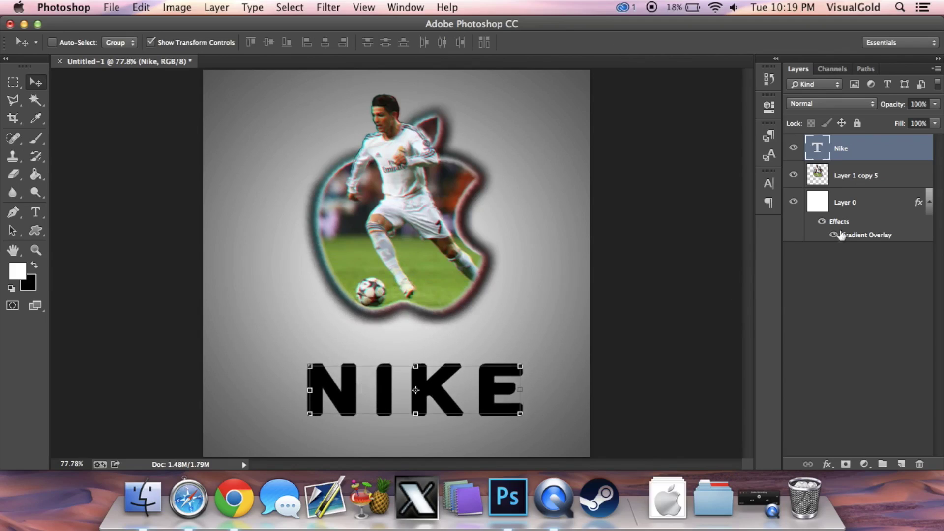
Place the 399461_heroa photo above the NIKE text, clip it to the letters and reposition it so the player's torso fills them
{"action": "left_click", "coordinate": [683, 504]}
{"action": "left_click_drag", "start_coordinate": [670, 414], "coordinate": [409, 388]}
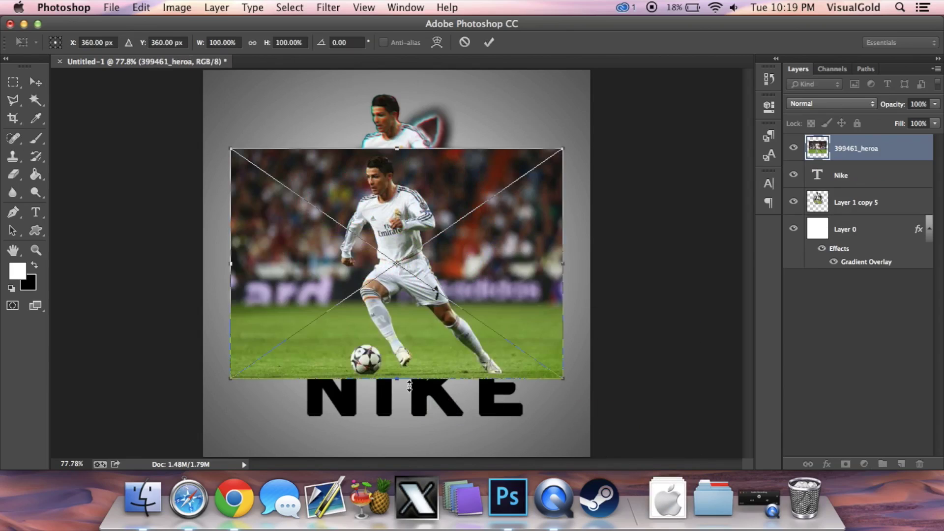
{"action": "left_click_drag", "start_coordinate": [494, 270], "coordinate": [491, 336]}
{"action": "key", "text": "Return"}
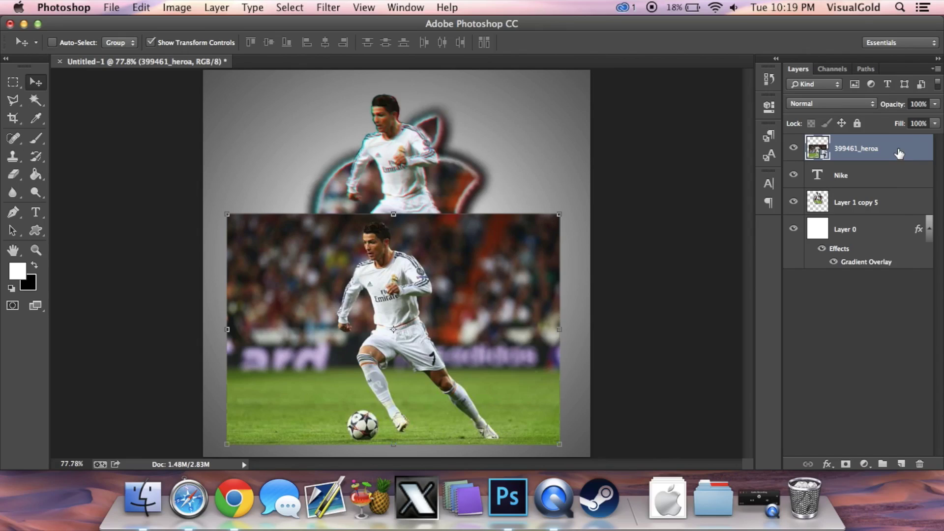
{"action": "right_click", "coordinate": [899, 154]}
{"action": "left_click", "coordinate": [855, 349]}
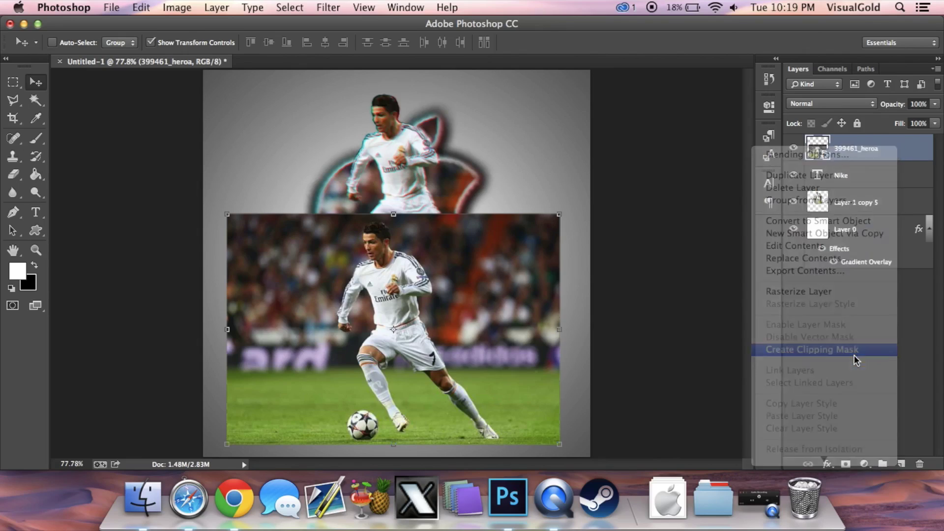
{"action": "left_click_drag", "start_coordinate": [521, 290], "coordinate": [526, 374]}
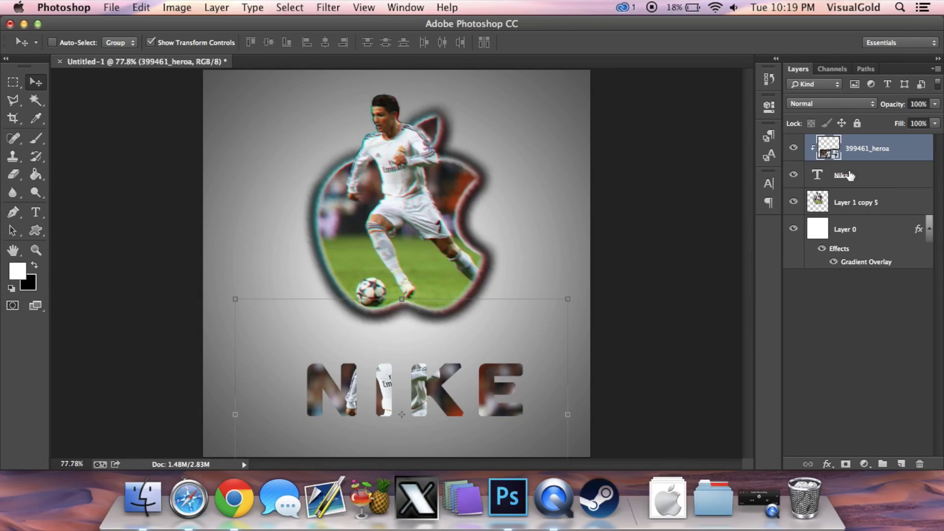
Give the NIKE text layer a white 3 px outside Stroke at 100% opacity
{"action": "double_click", "coordinate": [887, 182]}
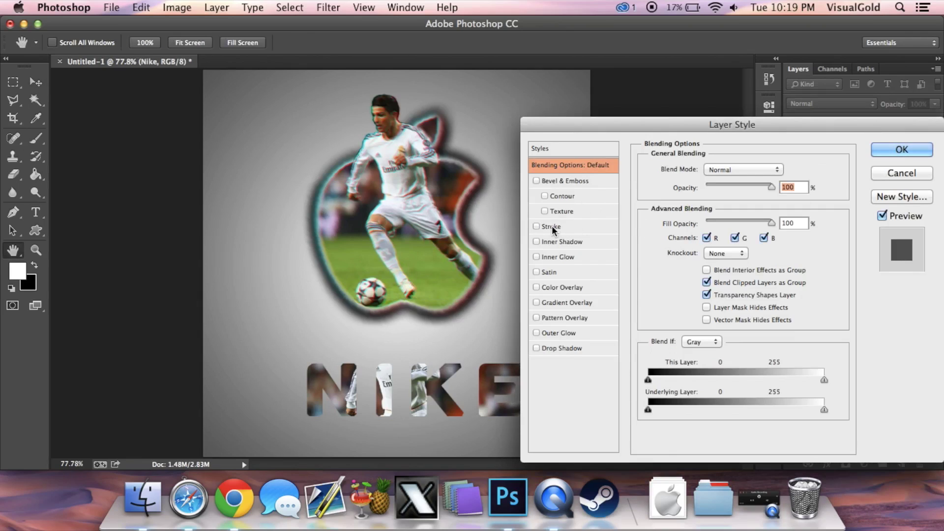
{"action": "left_click", "coordinate": [552, 226]}
{"action": "left_click", "coordinate": [677, 272]}
{"action": "left_click_drag", "start_coordinate": [600, 251], "coordinate": [569, 225]}
{"action": "left_click", "coordinate": [897, 221]}
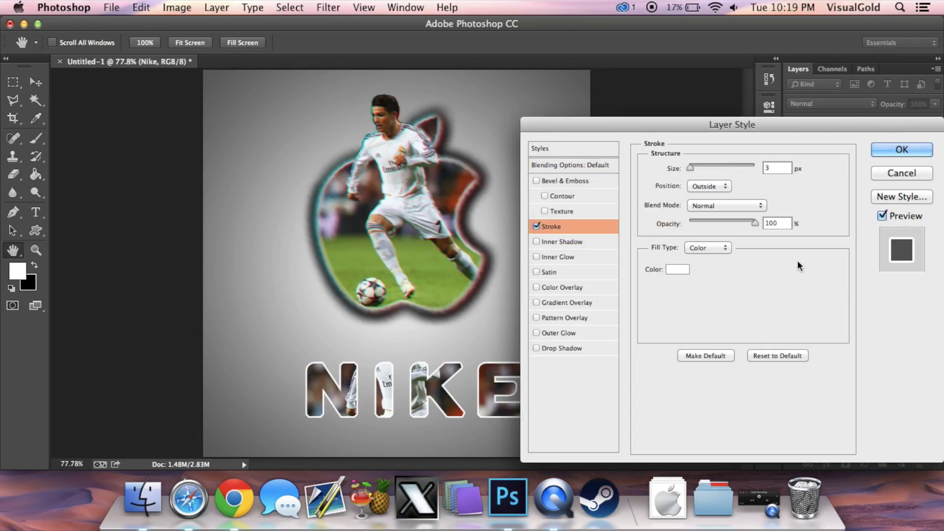
Add a black Multiply Drop Shadow to the NIKE text with 75% opacity, distance 0 px, spread 14% and size 35 px
{"action": "left_click", "coordinate": [555, 346]}
{"action": "left_click_drag", "start_coordinate": [693, 232], "coordinate": [696, 261]}
{"action": "left_click", "coordinate": [701, 263]}
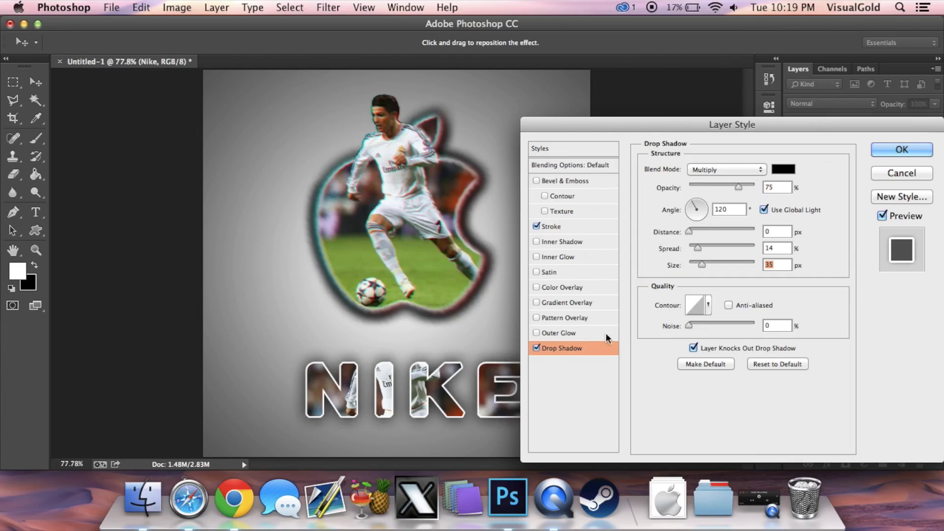
{"action": "left_click", "coordinate": [896, 155]}
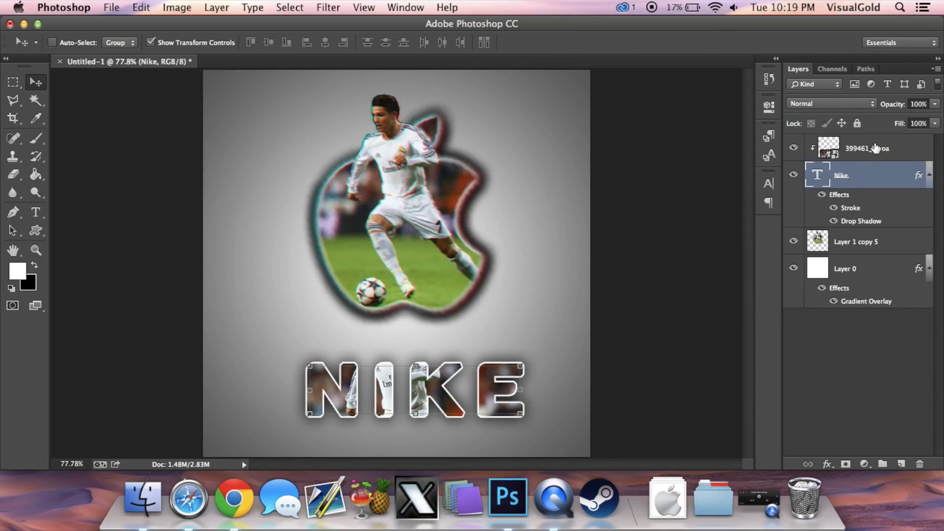
Merge the clipped photo with the NIKE text, move the result up slightly and place its layer below Layer 1 copy 5
{"action": "left_click", "coordinate": [896, 155], "text": "shift"}
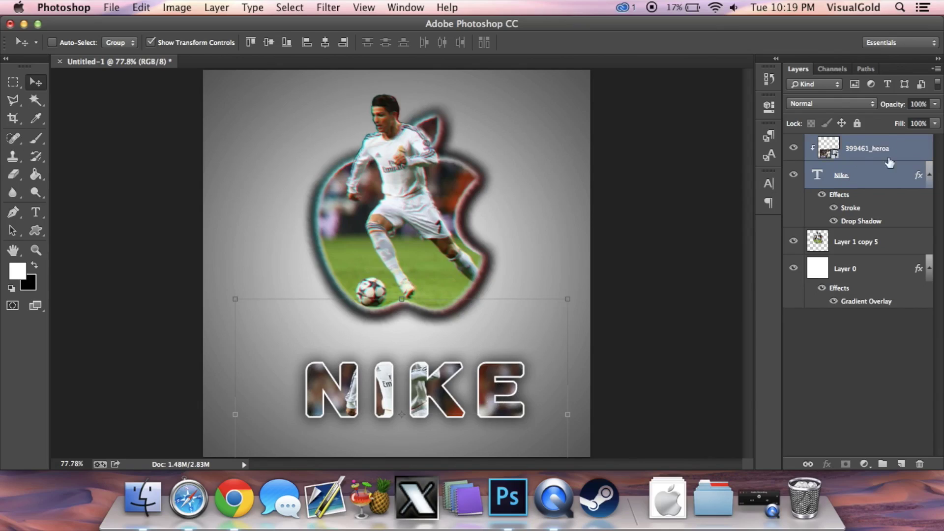
{"action": "key", "text": "ctrl+e"}
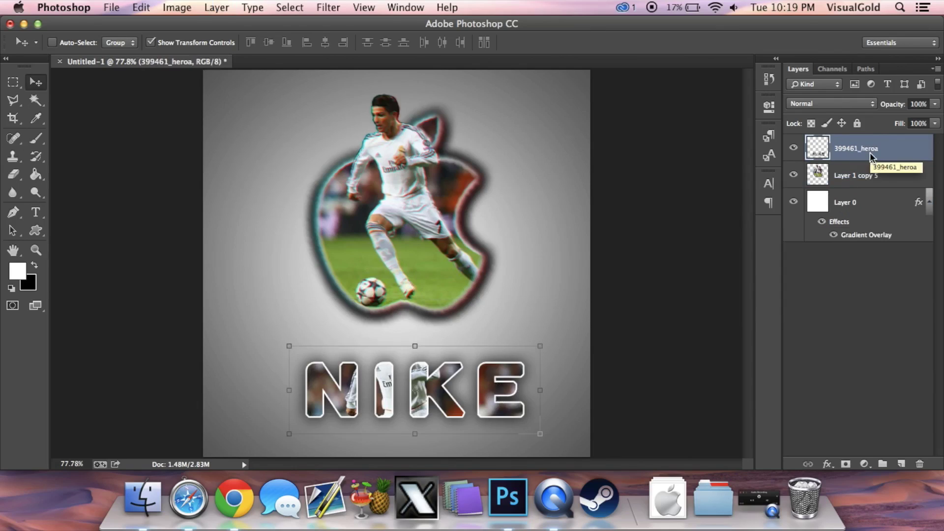
{"action": "mouse_move", "coordinate": [462, 373]}
{"action": "left_mouse_down"}
{"action": "mouse_move", "coordinate": [443, 368]}
{"action": "mouse_move", "coordinate": [454, 367]}
{"action": "mouse_move", "coordinate": [465, 319]}
{"action": "mouse_move", "coordinate": [465, 367]}
{"action": "left_mouse_up"}
{"action": "left_click_drag", "start_coordinate": [918, 145], "coordinate": [893, 194]}
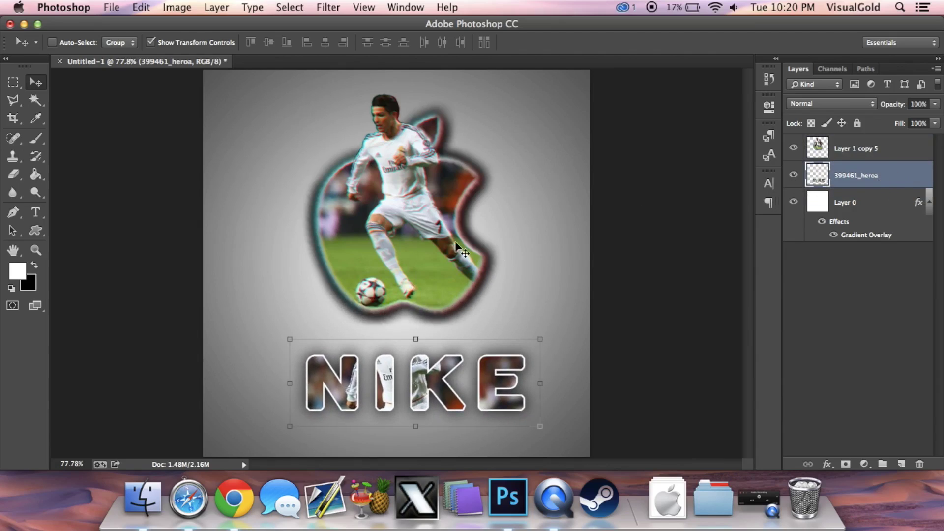
Select two horizontal strips across the merged NIKE text and shift them slightly to the right
{"action": "left_click", "coordinate": [14, 90]}
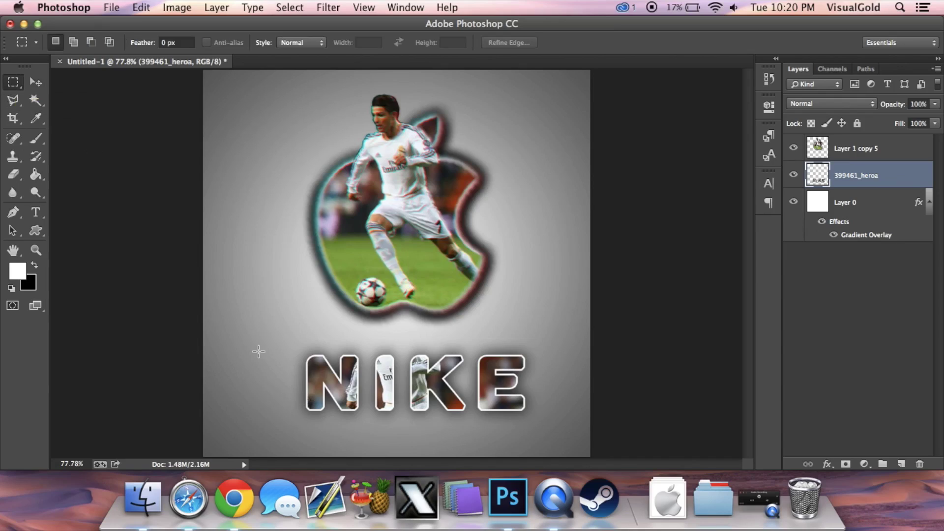
{"action": "left_click_drag", "start_coordinate": [262, 360], "coordinate": [552, 382]}
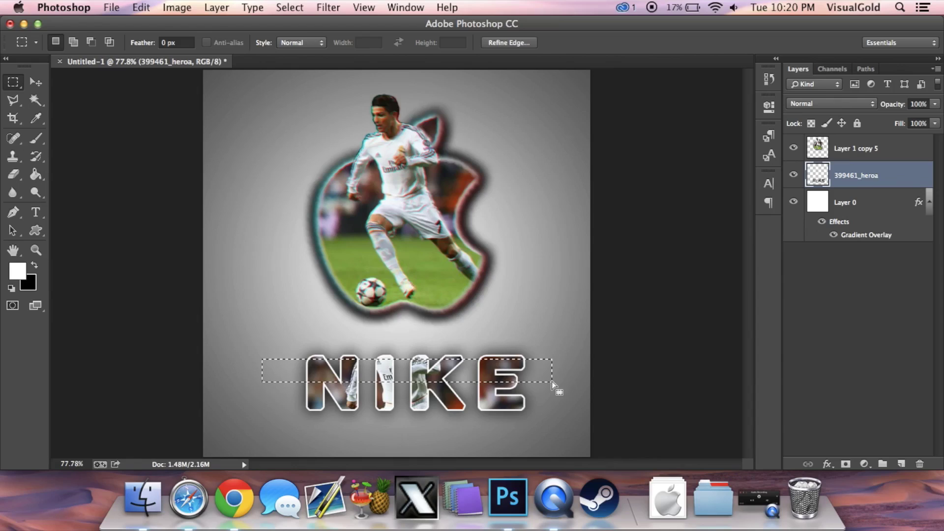
{"action": "left_click_drag", "start_coordinate": [274, 400], "coordinate": [549, 416]}
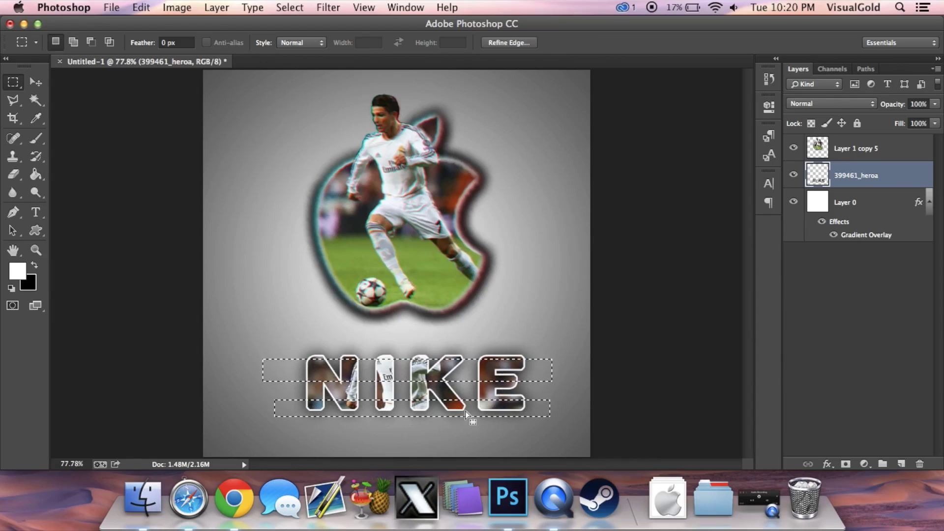
{"action": "left_click", "coordinate": [36, 85]}
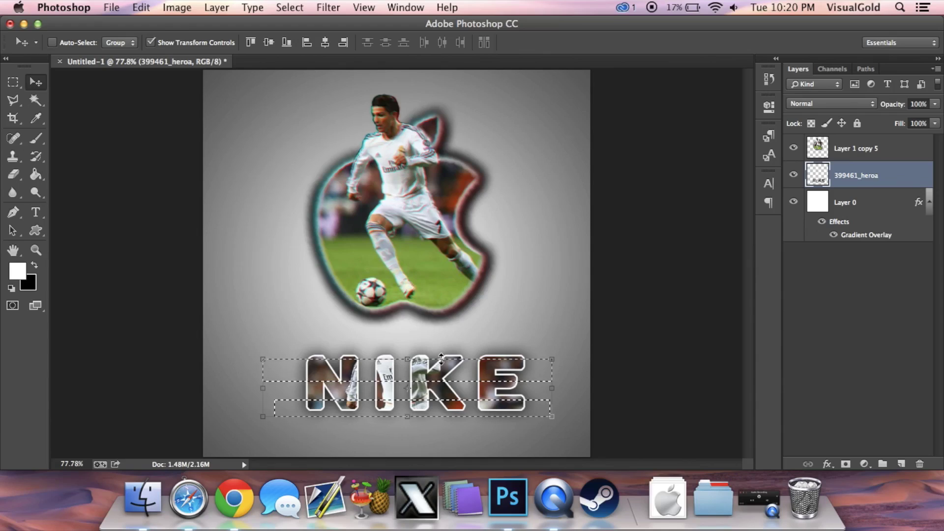
{"action": "key", "text": "ctrl+z"}
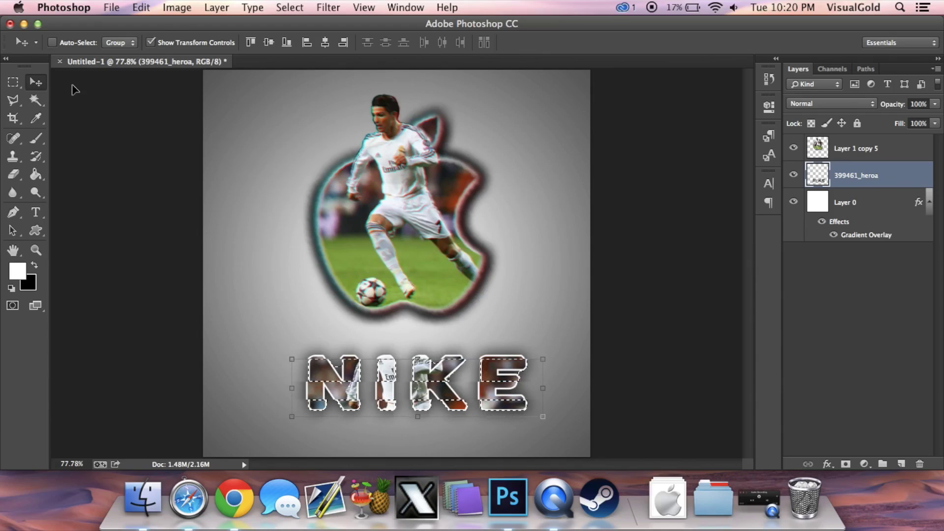
Select three thinner horizontal strips across the NIKE text, shift them slightly to the left and deselect
{"action": "left_click", "coordinate": [14, 82]}
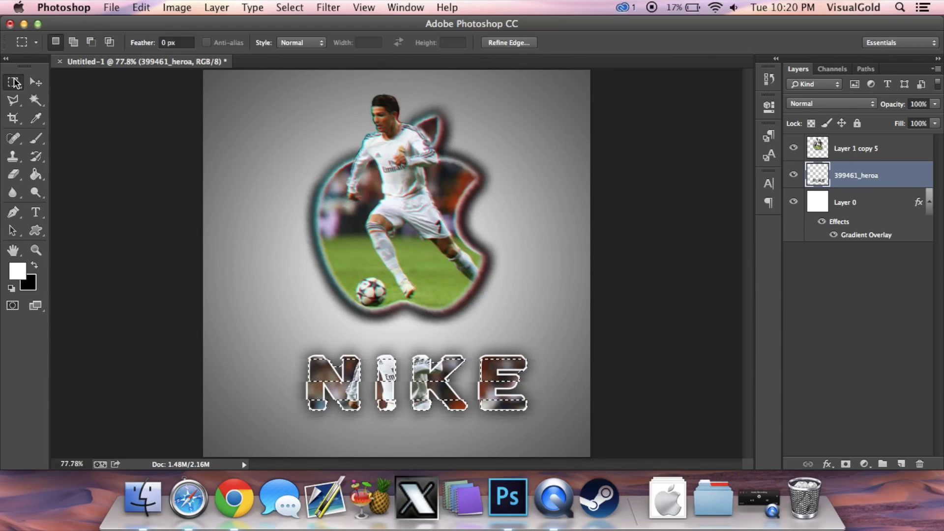
{"action": "left_click", "coordinate": [294, 382]}
{"action": "left_click_drag", "start_coordinate": [301, 371], "coordinate": [530, 379]}
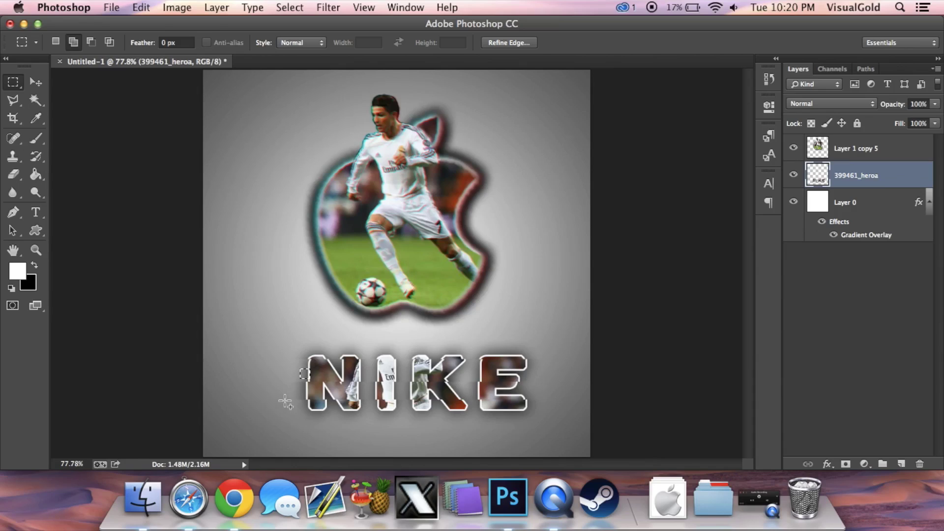
{"action": "left_click_drag", "start_coordinate": [296, 372], "coordinate": [551, 378]}
{"action": "left_click_drag", "start_coordinate": [281, 393], "coordinate": [558, 405]}
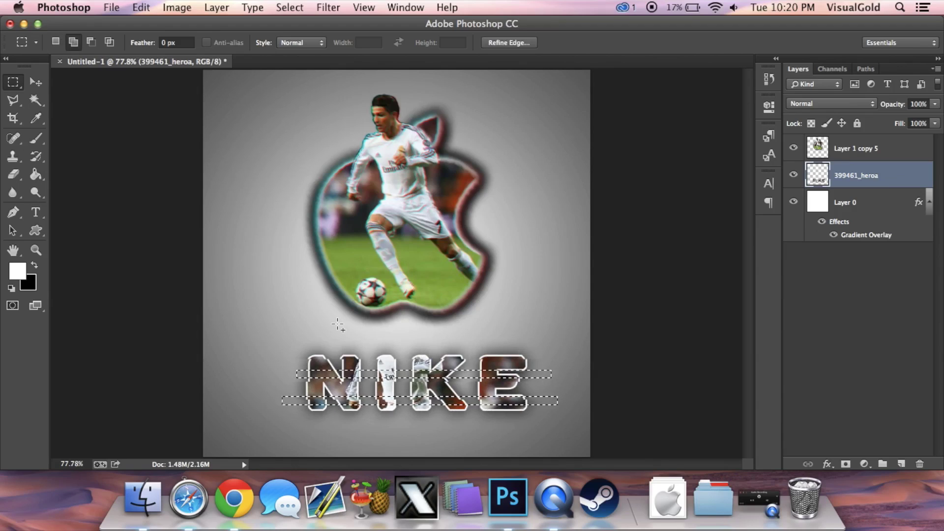
{"action": "left_click_drag", "start_coordinate": [277, 360], "coordinate": [560, 351]}
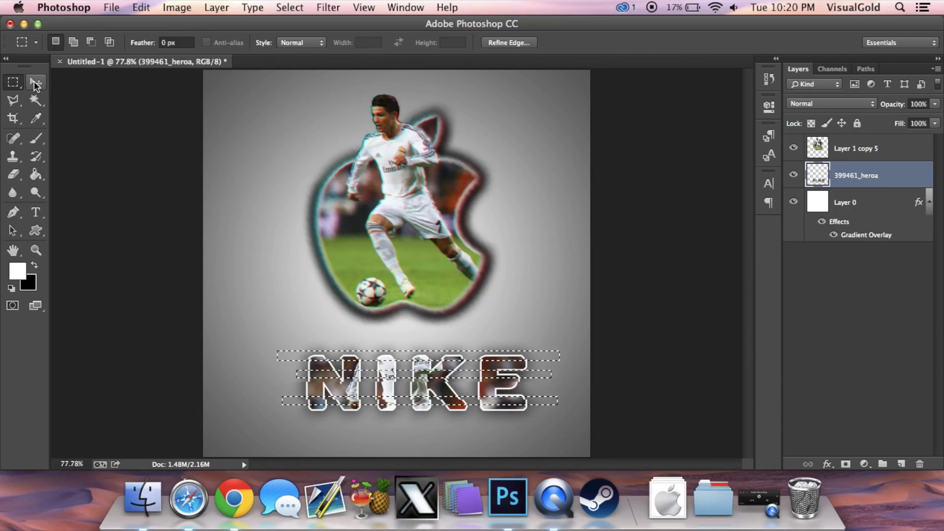
{"action": "left_click", "coordinate": [34, 81]}
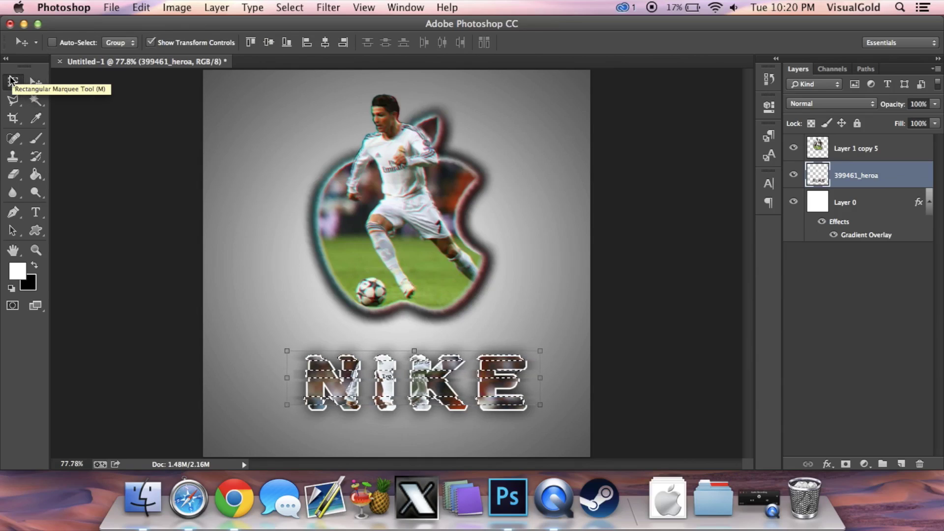
{"action": "left_click", "coordinate": [13, 82]}
{"action": "left_click", "coordinate": [270, 173]}
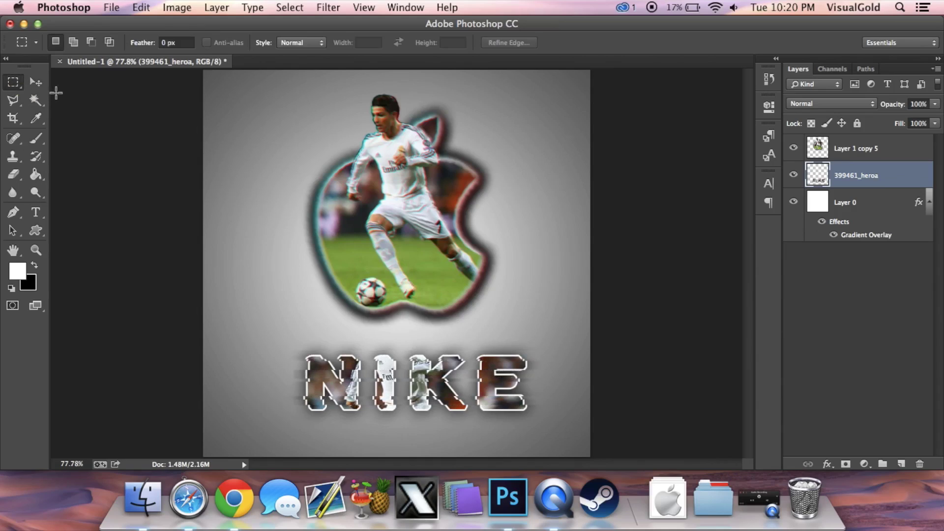
Move the sliced NIKE text slightly down and left, and delete its layer
{"action": "left_click", "coordinate": [36, 82]}
{"action": "mouse_move", "coordinate": [490, 369]}
{"action": "left_mouse_down"}
{"action": "mouse_move", "coordinate": [471, 341]}
{"action": "mouse_move", "coordinate": [485, 347]}
{"action": "mouse_move", "coordinate": [468, 366]}
{"action": "mouse_move", "coordinate": [476, 371]}
{"action": "left_mouse_up"}
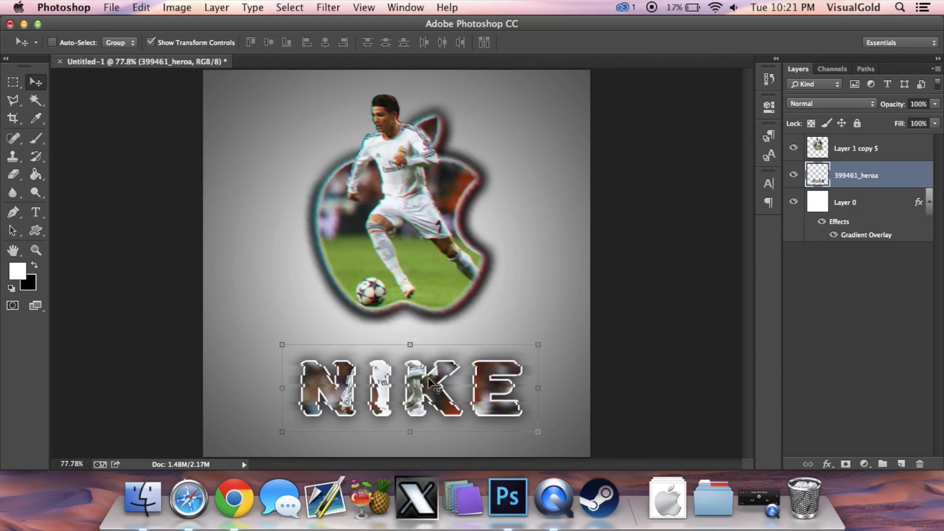
{"action": "key", "text": "Delete"}
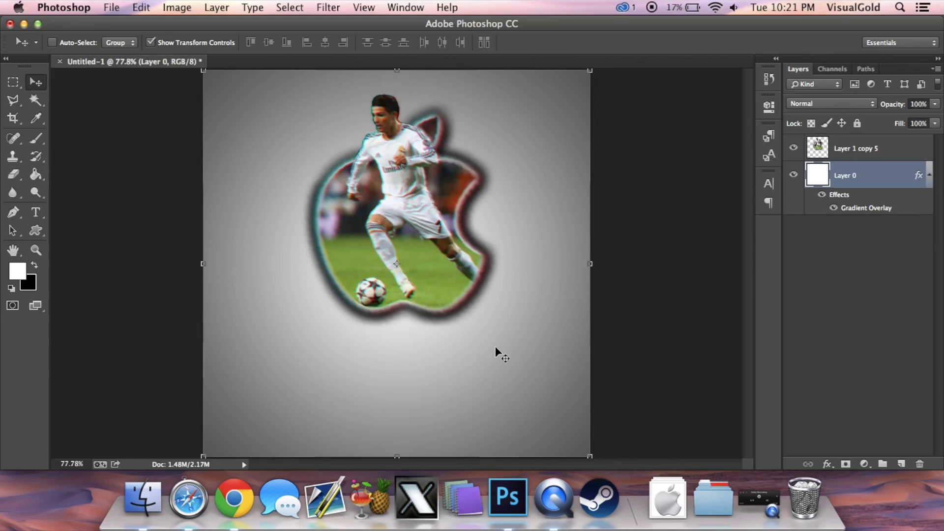
Add a new NIKE text layer in 200 pt Harabara Mais Demo between Layer 0 and the apple-and-player artwork
{"action": "left_click", "coordinate": [36, 216]}
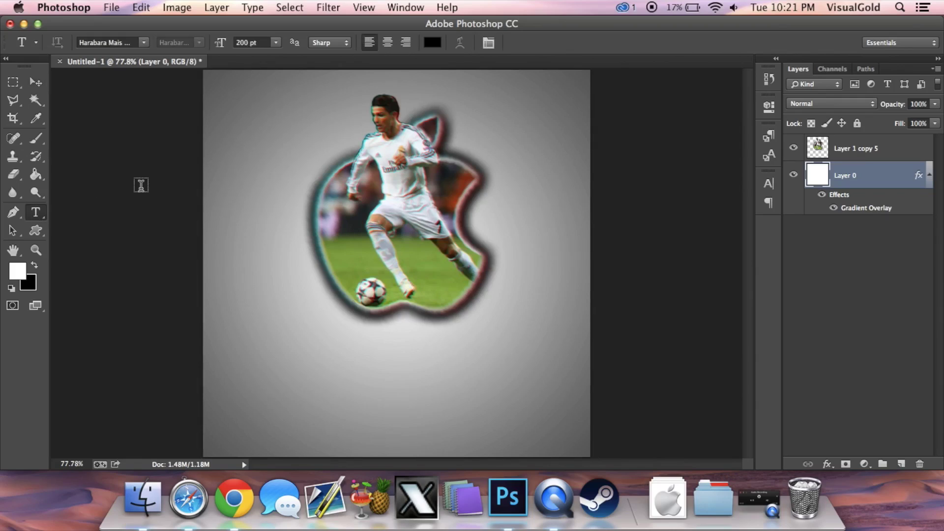
{"action": "left_click", "coordinate": [329, 389]}
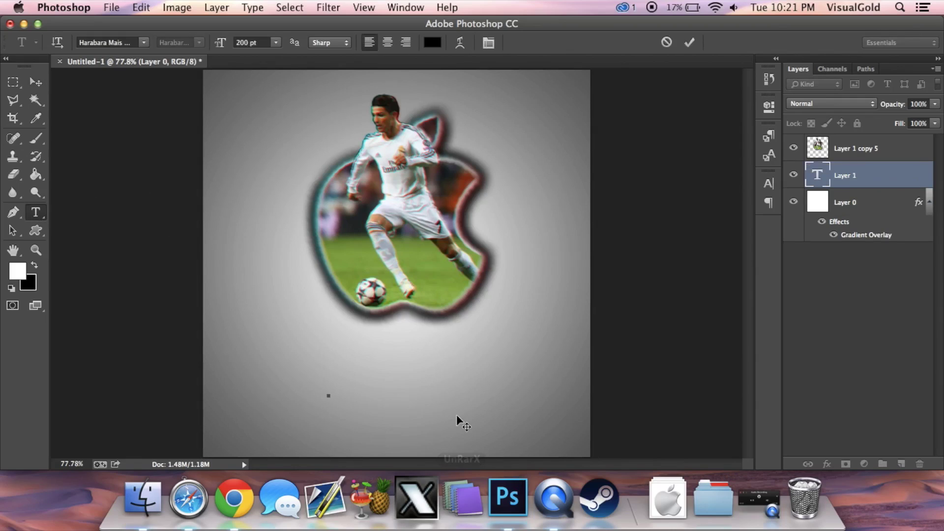
{"action": "type", "text": "NIKE"}
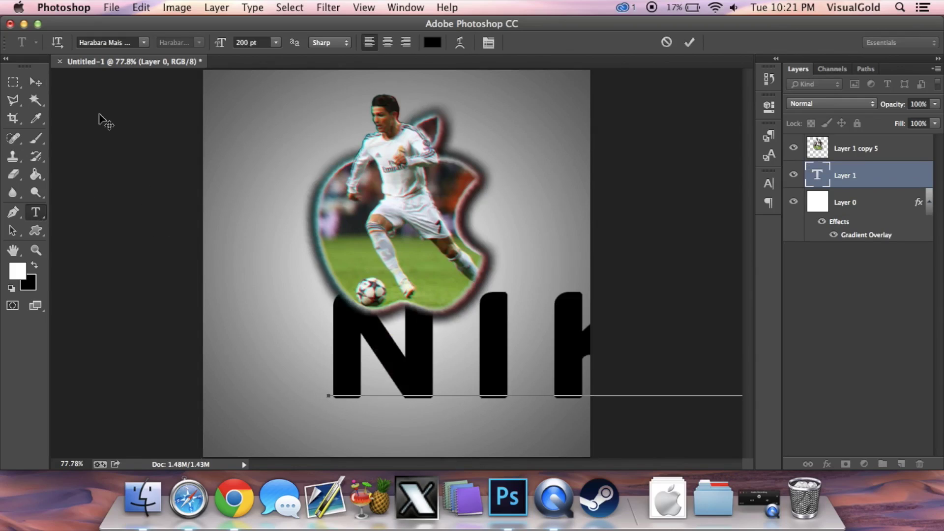
Scale the NIKE text down to about 53% and place it beneath the apple artwork
{"action": "left_click", "coordinate": [37, 76]}
{"action": "key", "text": "ctrl+t"}
{"action": "left_click_drag", "start_coordinate": [345, 376], "coordinate": [467, 352]}
{"action": "left_click_drag", "start_coordinate": [454, 268], "coordinate": [585, 312]}
{"action": "left_click_drag", "start_coordinate": [622, 375], "coordinate": [337, 385]}
{"action": "left_click_drag", "start_coordinate": [301, 322], "coordinate": [406, 360]}
{"action": "left_click_drag", "start_coordinate": [441, 386], "coordinate": [349, 372]}
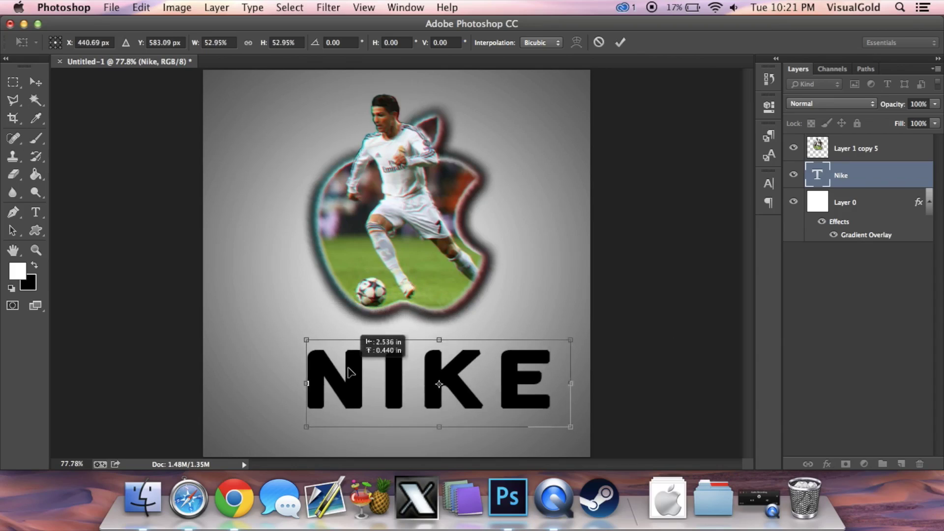
{"action": "key", "text": "Return"}
Nudge the NIKE text left and slightly up beneath the apple, and rasterize its layer
{"action": "key", "text": "shift+Left"}
{"action": "key", "text": "shift+Left"}
{"action": "key", "text": "shift+Left"}
{"action": "key", "text": "shift+Left"}
{"action": "key", "text": "shift+Up"}
{"action": "key", "text": "shift+Left"}
{"action": "right_click", "coordinate": [860, 169]}
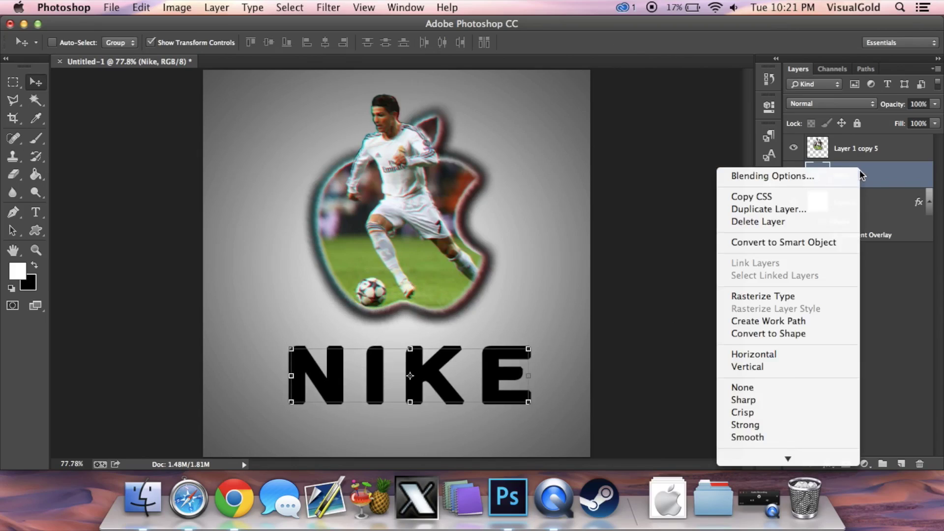
{"action": "left_click", "coordinate": [825, 300]}
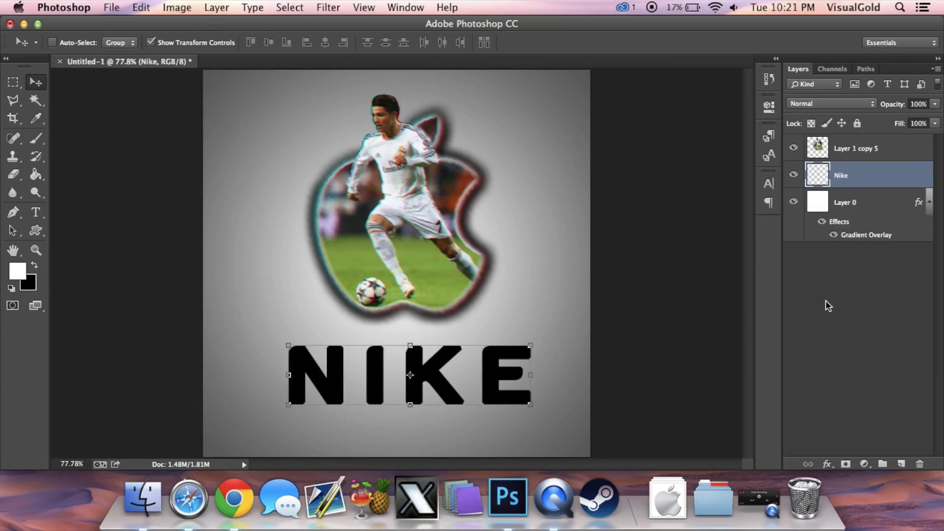
Put the rasterized NIKE layer into warp mode, try bending its custom mesh by hand and undo the bend
{"action": "key", "text": "super+t"}
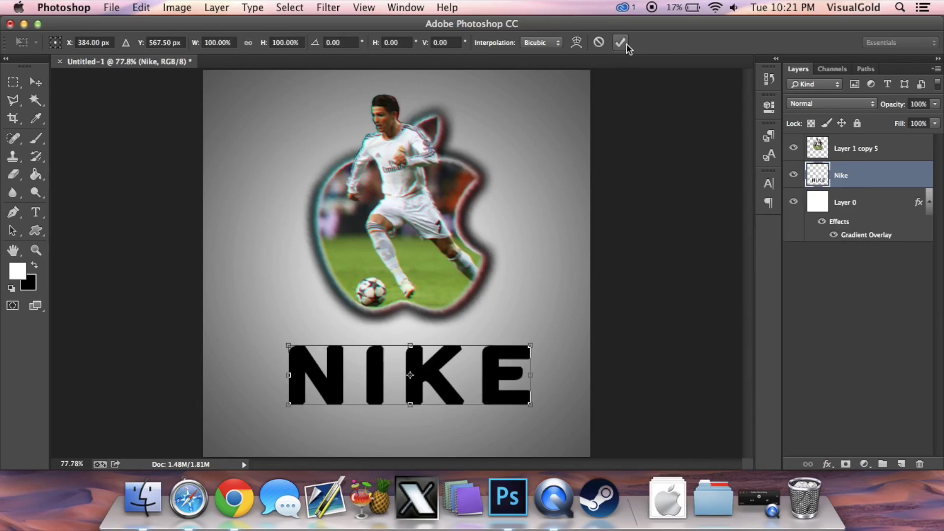
{"action": "left_click", "coordinate": [578, 43]}
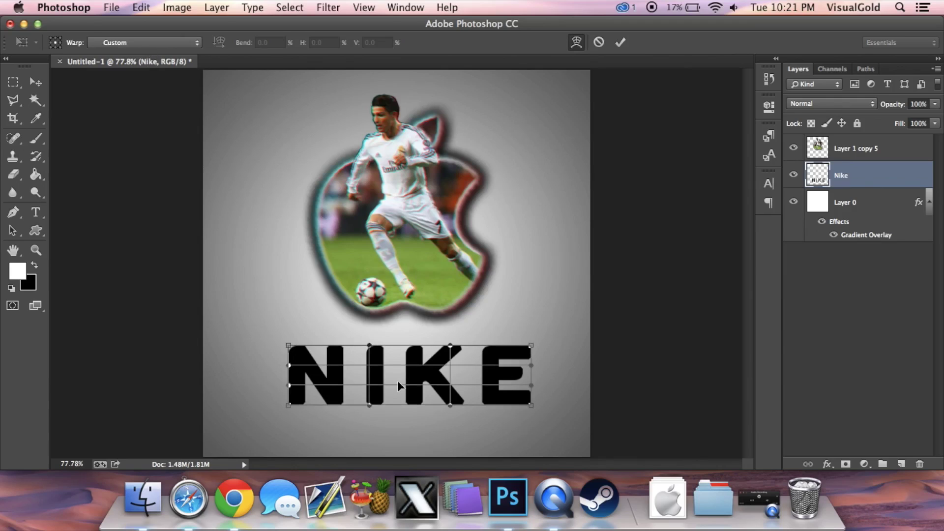
{"action": "left_click_drag", "start_coordinate": [376, 352], "coordinate": [316, 302]}
{"action": "key", "text": "super+z"}
{"action": "key", "text": "super+z"}
{"action": "key", "text": "super+z"}
{"action": "key", "text": "super+z"}
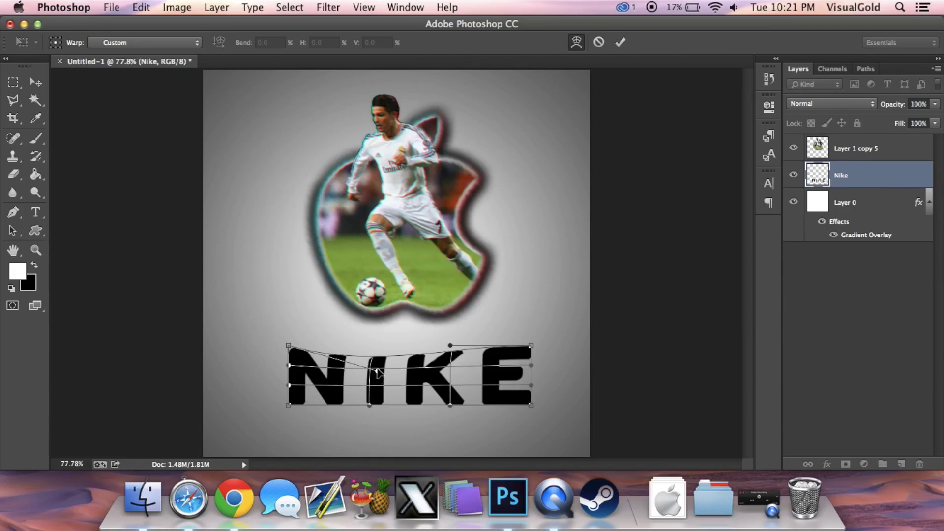
Try an Arc warp with about 19.1% bend and an Arc Lower warp with about 30.6% bend on the NIKE text
{"action": "left_click", "coordinate": [125, 43]}
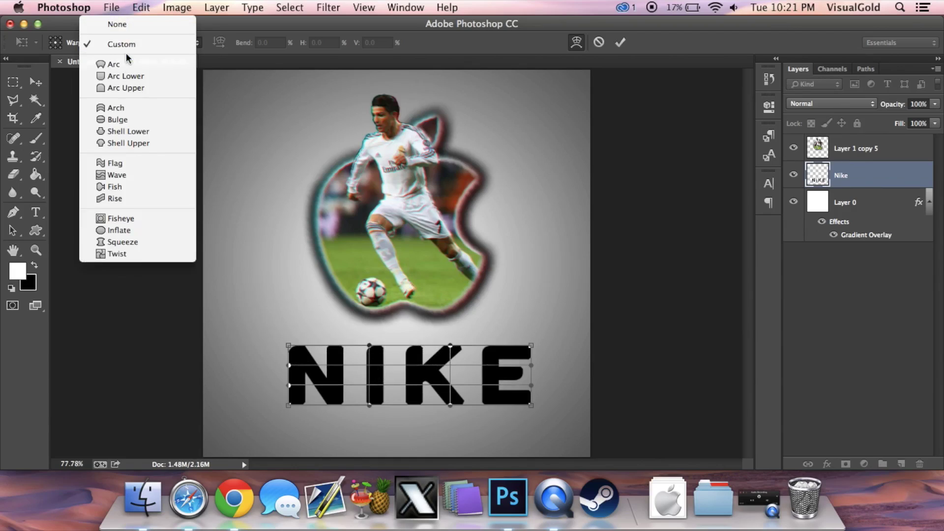
{"action": "left_click", "coordinate": [127, 65]}
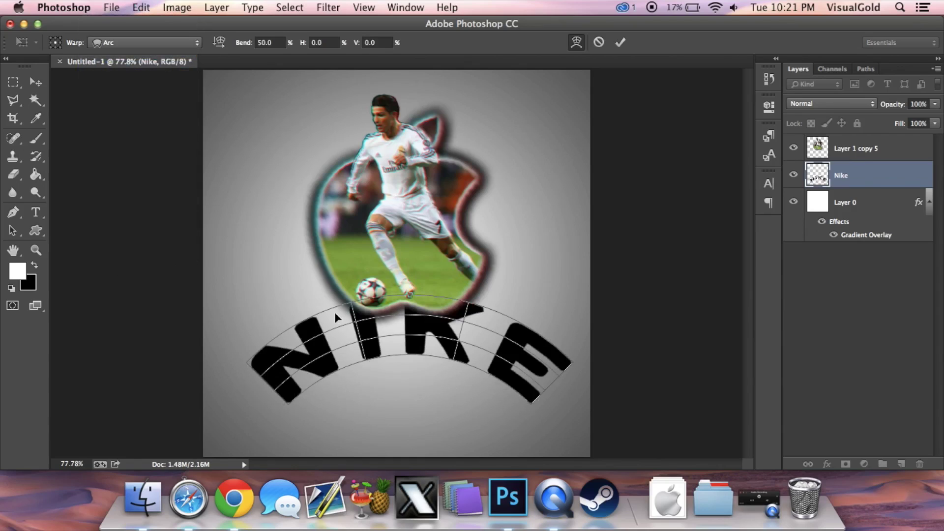
{"action": "left_click_drag", "start_coordinate": [410, 295], "coordinate": [412, 329]}
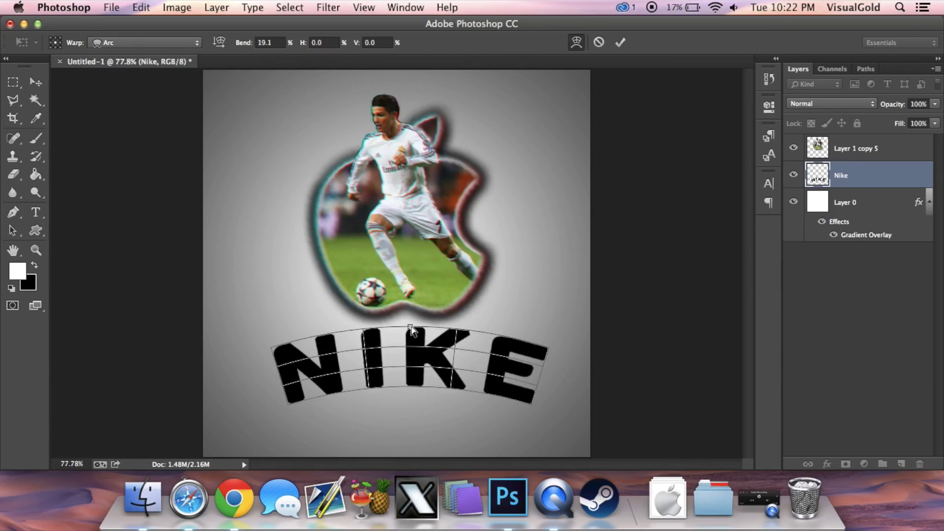
{"action": "left_click", "coordinate": [197, 43]}
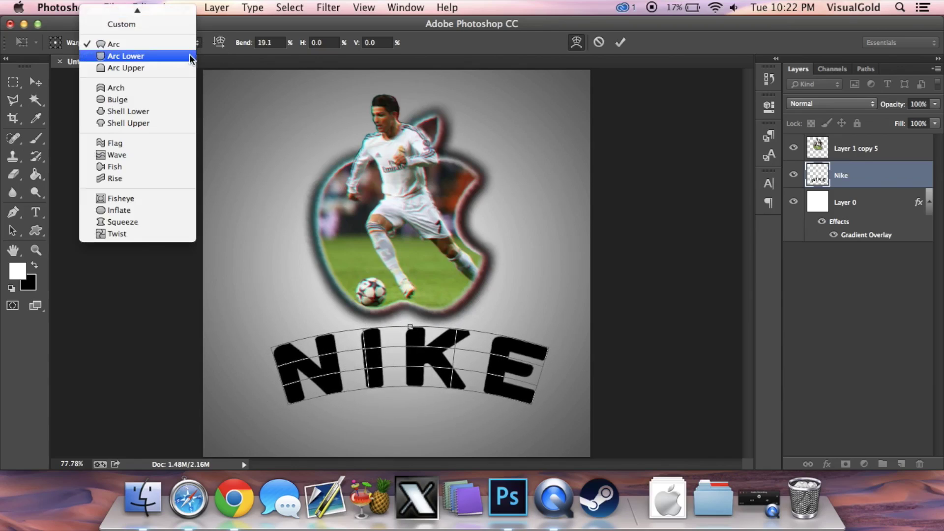
{"action": "left_click", "coordinate": [189, 56]}
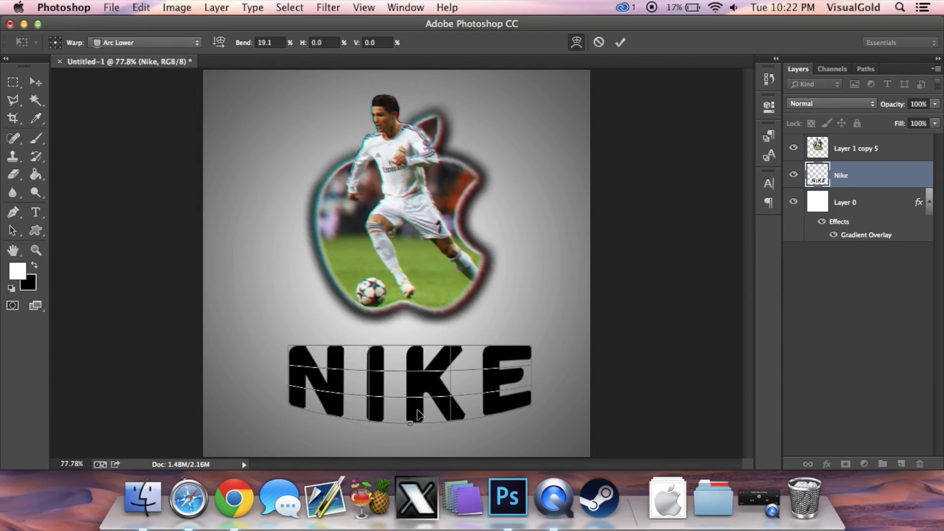
{"action": "mouse_move", "coordinate": [410, 424]}
{"action": "left_mouse_down"}
{"action": "mouse_move", "coordinate": [409, 441]}
{"action": "mouse_move", "coordinate": [408, 367]}
{"action": "mouse_move", "coordinate": [416, 438]}
{"action": "left_mouse_up"}
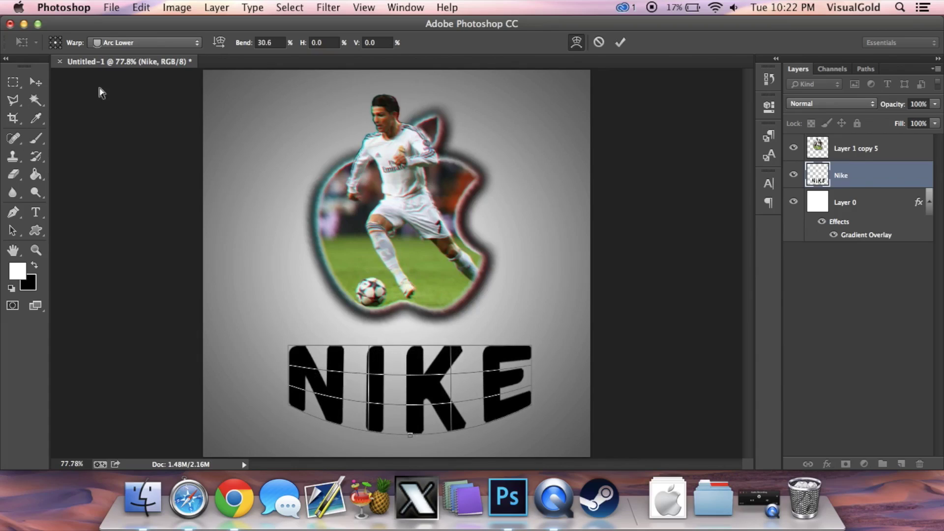
Try a Bulge warp with about -0.4% bend and a Shell Upper warp with about 31.5% bend on the NIKE text
{"action": "left_click", "coordinate": [104, 43]}
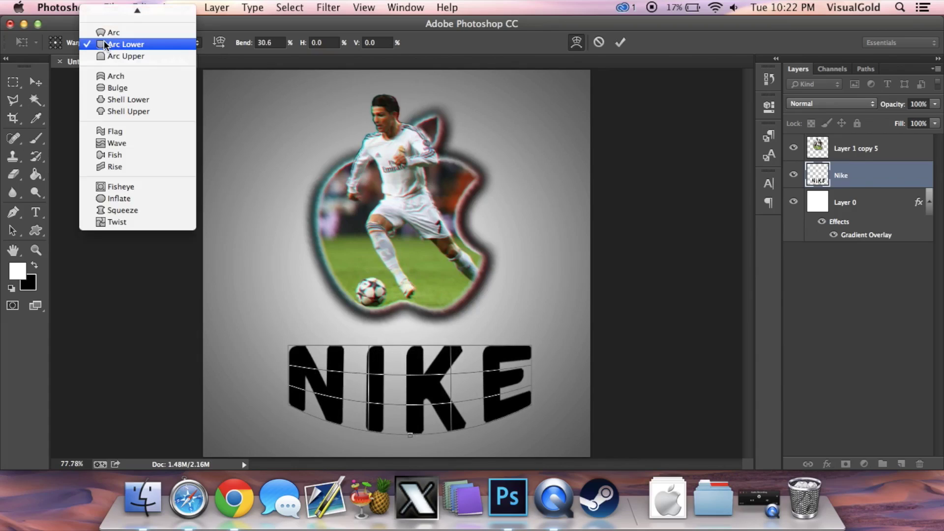
{"action": "left_click", "coordinate": [120, 88]}
{"action": "left_click_drag", "start_coordinate": [412, 320], "coordinate": [410, 345]}
{"action": "left_click", "coordinate": [185, 44]}
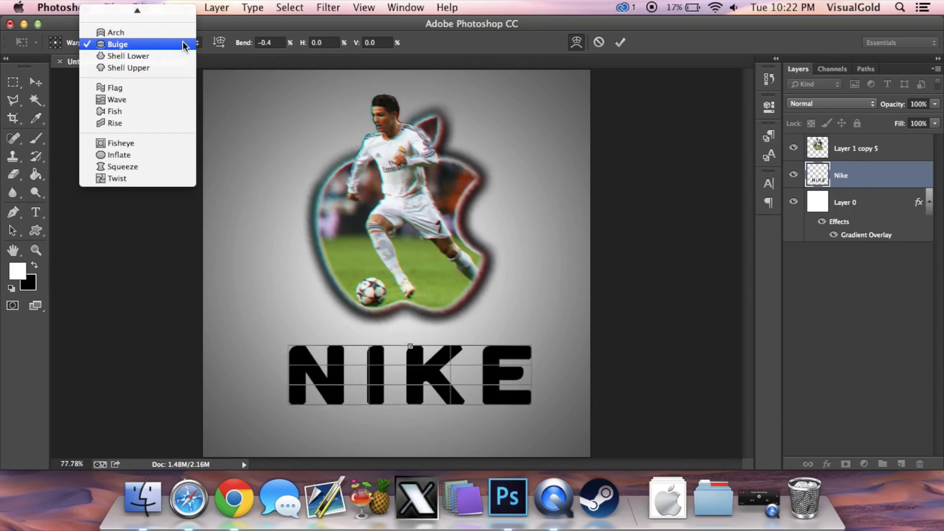
{"action": "left_click", "coordinate": [155, 67]}
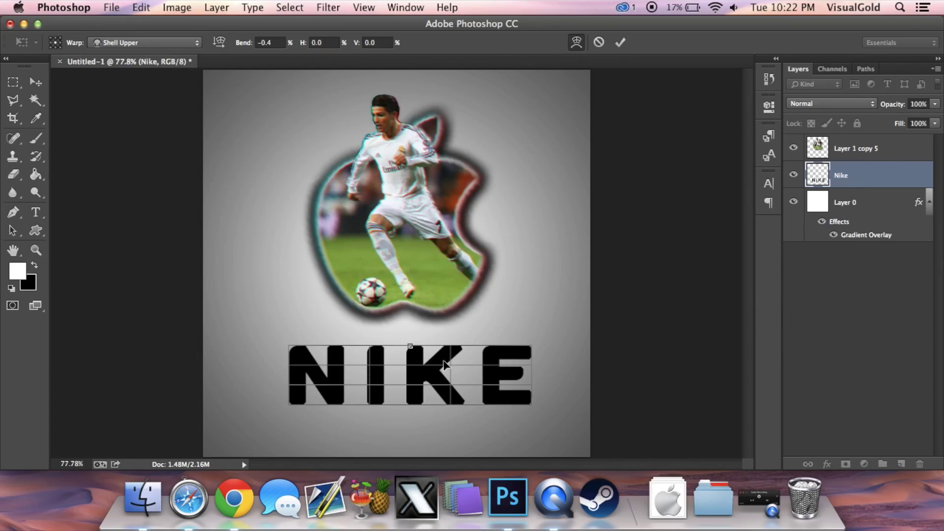
{"action": "left_click_drag", "start_coordinate": [410, 346], "coordinate": [406, 323]}
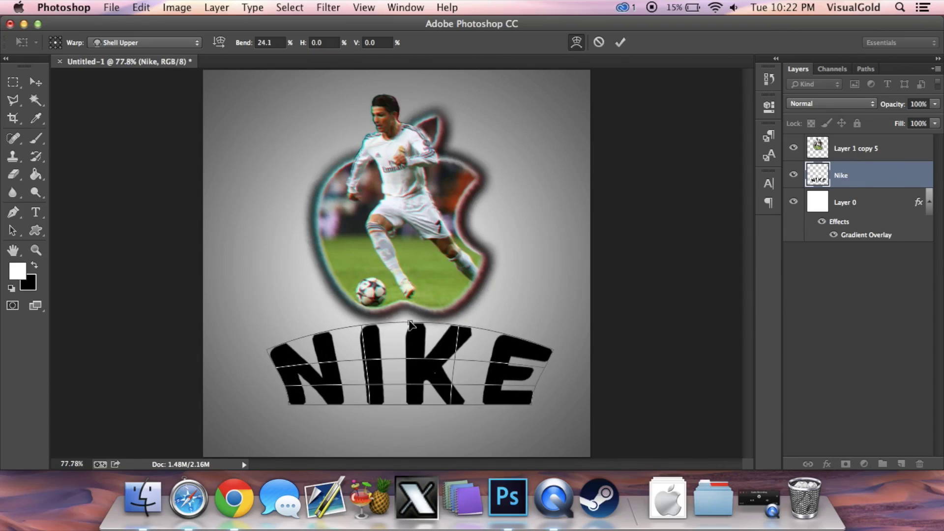
{"action": "left_click_drag", "start_coordinate": [410, 324], "coordinate": [411, 315]}
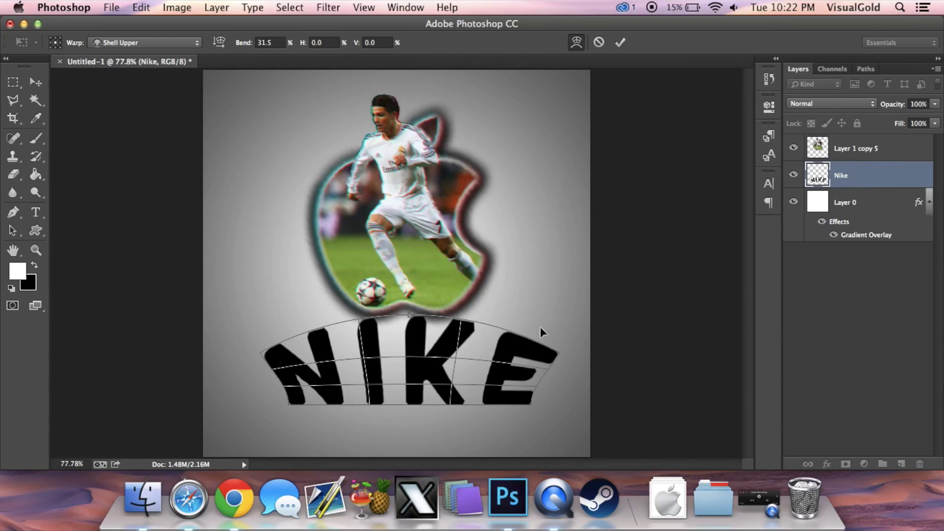
Try a Shell Lower warp with about 9.5% bend and a Fish warp with about 63.1% bend on the NIKE text
{"action": "left_click", "coordinate": [172, 40]}
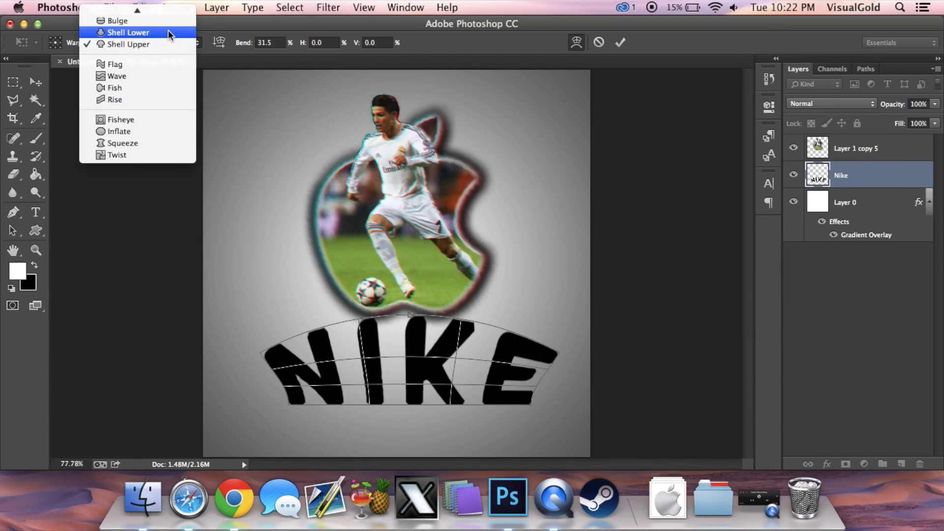
{"action": "left_click", "coordinate": [168, 31]}
{"action": "left_click_drag", "start_coordinate": [409, 436], "coordinate": [410, 414]}
{"action": "left_click", "coordinate": [193, 41]}
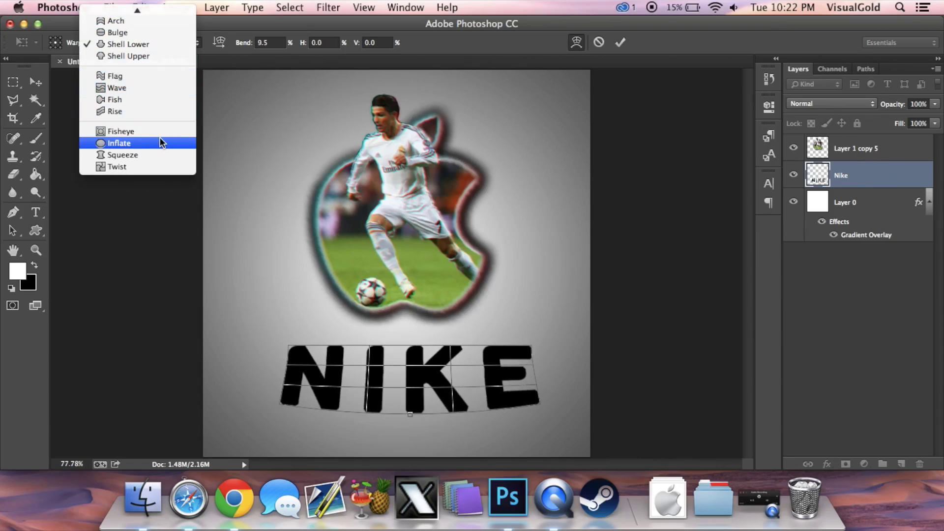
{"action": "key", "text": "Escape"}
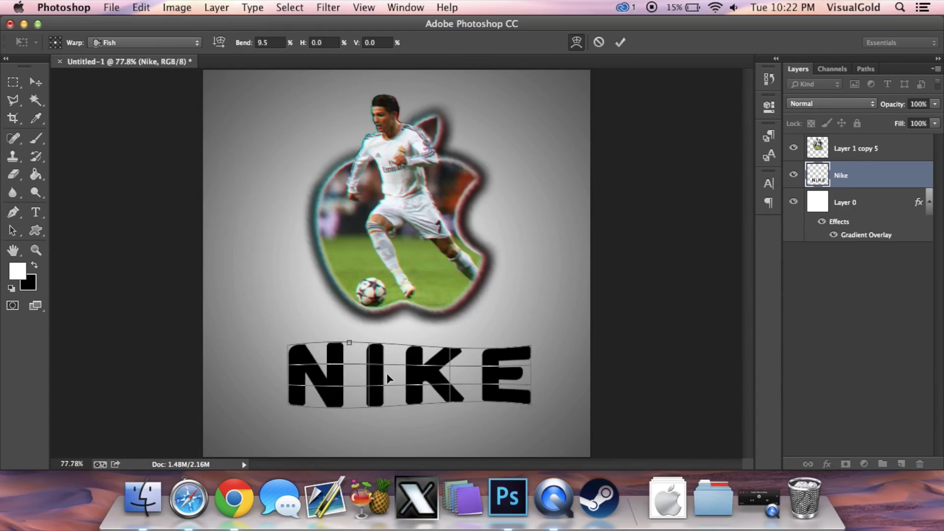
{"action": "left_click_drag", "start_coordinate": [348, 344], "coordinate": [345, 324]}
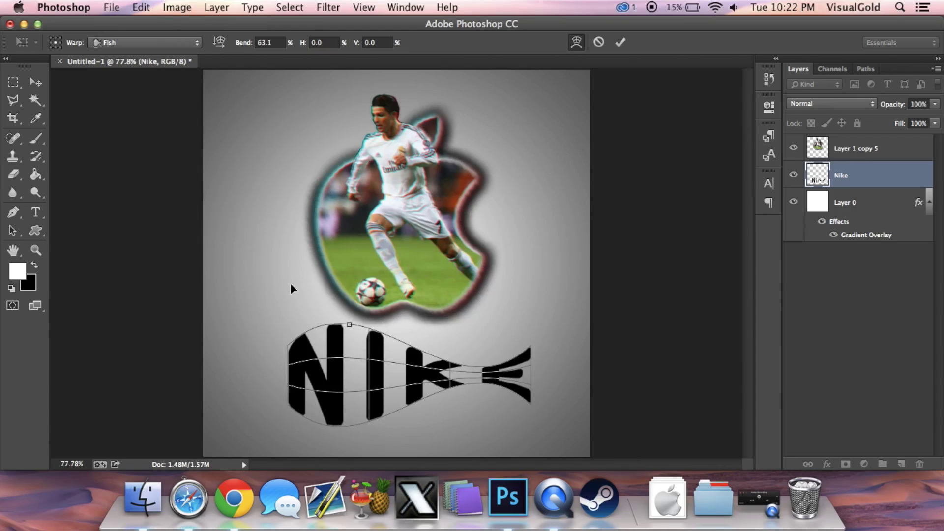
Warp the NIKE text with the Flag style at about -46% bend and apply the transformation
{"action": "left_click", "coordinate": [176, 43]}
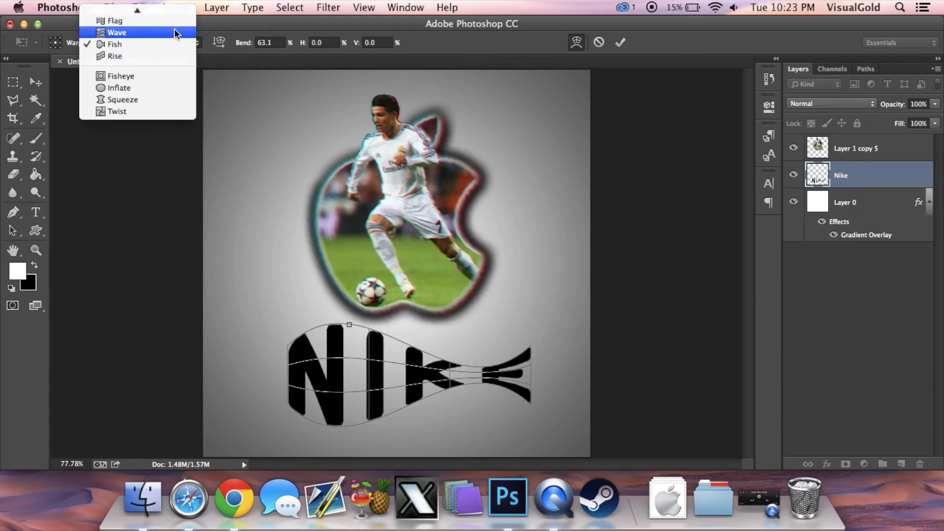
{"action": "left_click", "coordinate": [173, 22]}
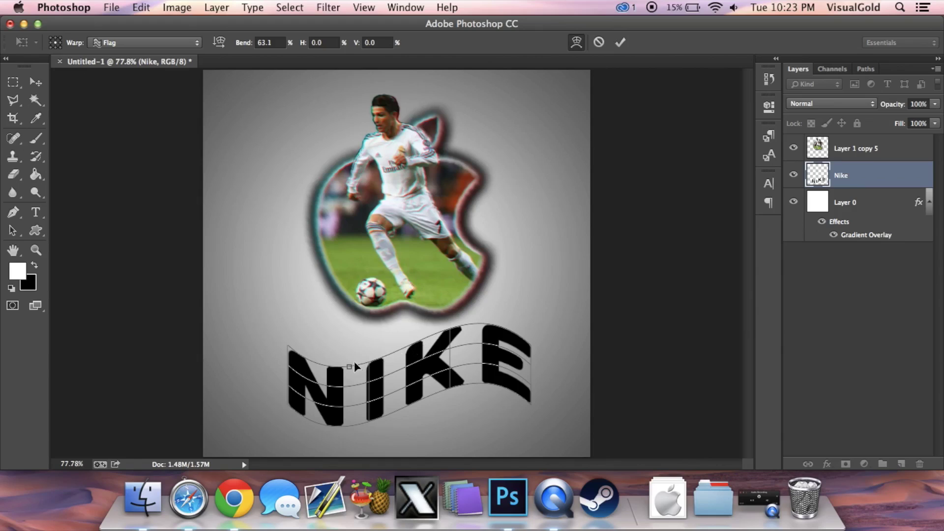
{"action": "left_click_drag", "start_coordinate": [346, 362], "coordinate": [341, 330]}
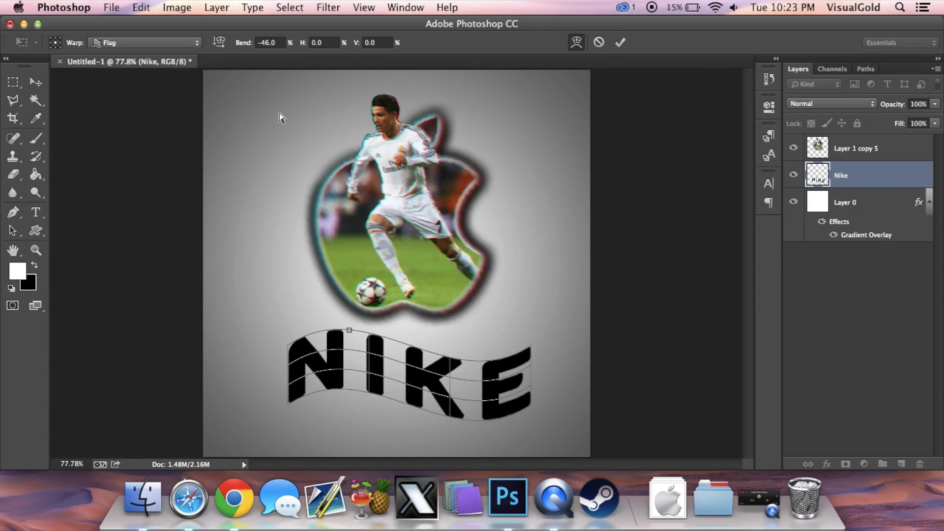
{"action": "left_click", "coordinate": [36, 77]}
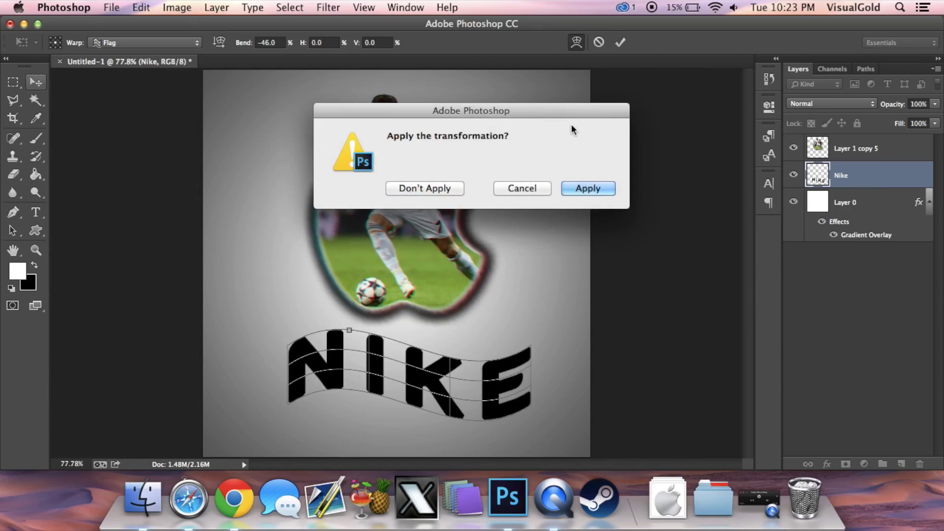
{"action": "left_click", "coordinate": [588, 189]}
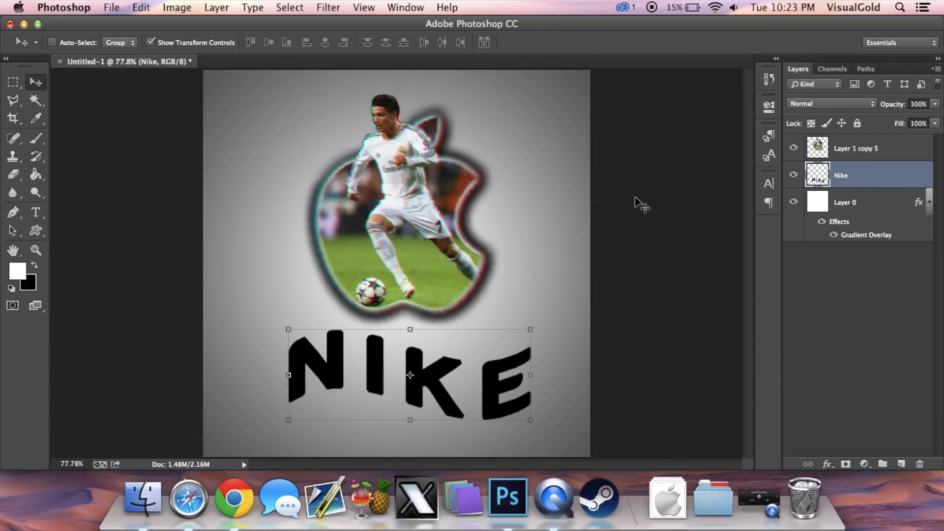
{"action": "left_click", "coordinate": [329, 7]}
{"action": "mouse_move", "coordinate": [480, 192]}
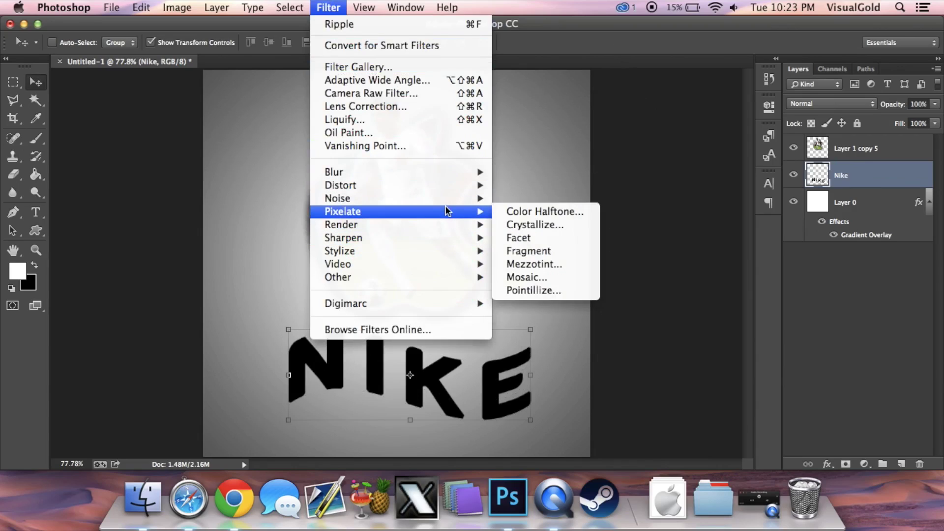
{"action": "mouse_move", "coordinate": [429, 247]}
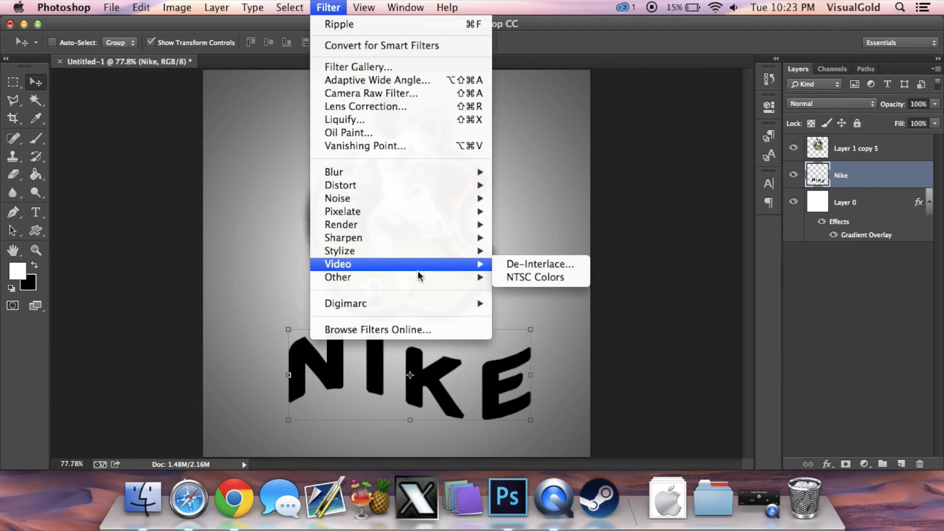
{"action": "mouse_move", "coordinate": [400, 175]}
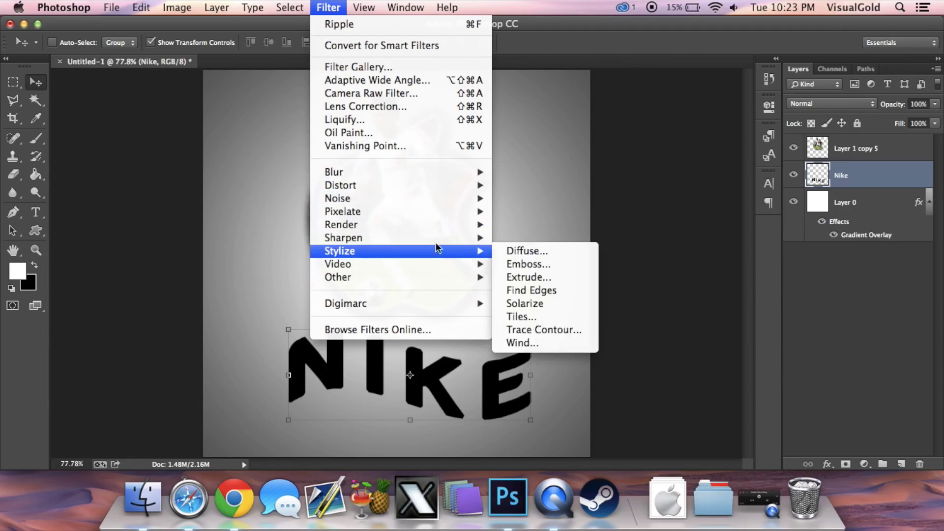
{"action": "mouse_move", "coordinate": [433, 190]}
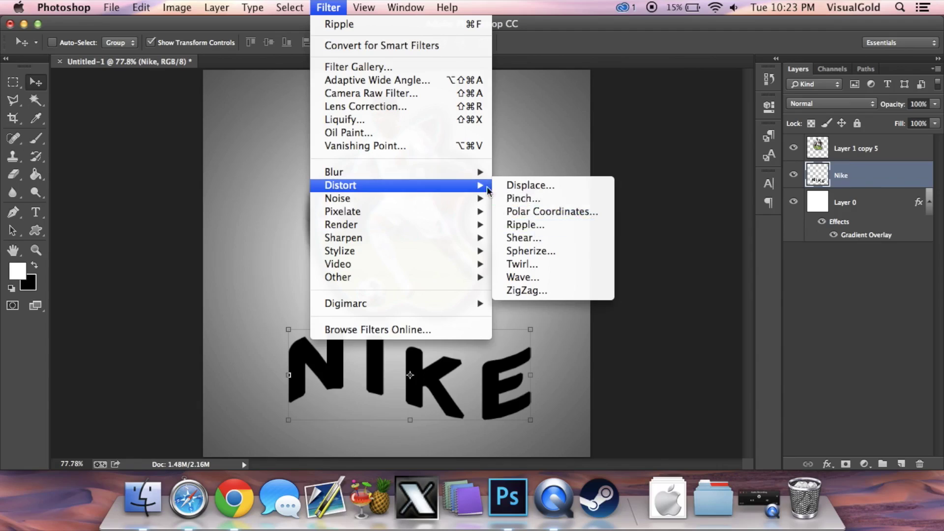
{"action": "mouse_move", "coordinate": [438, 167]}
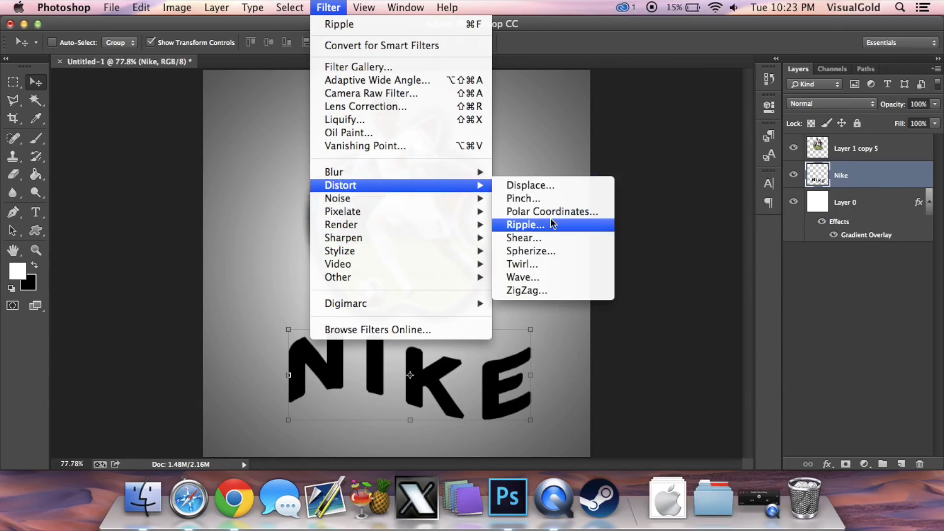
{"action": "left_click", "coordinate": [537, 146]}
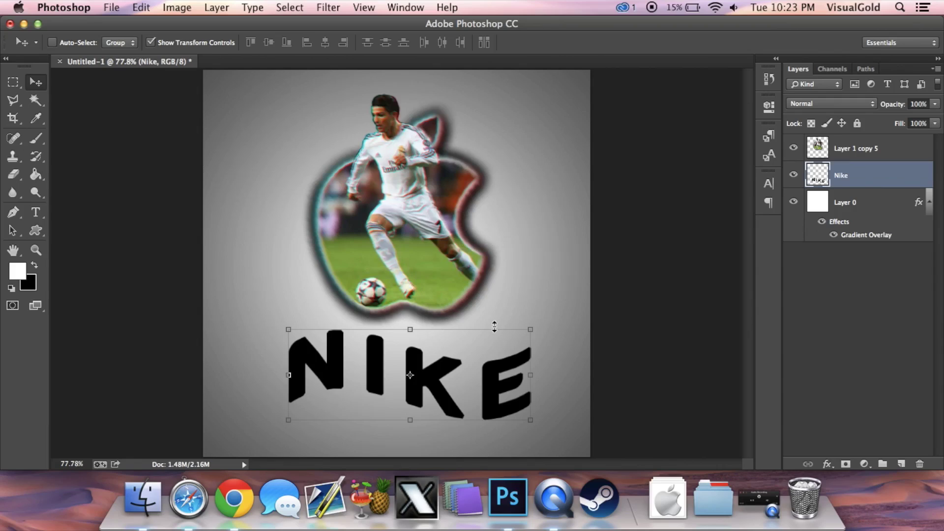
Activate the Rectangular Marquee tool with the warped NIKE layer selected
{"action": "left_click", "coordinate": [13, 82]}
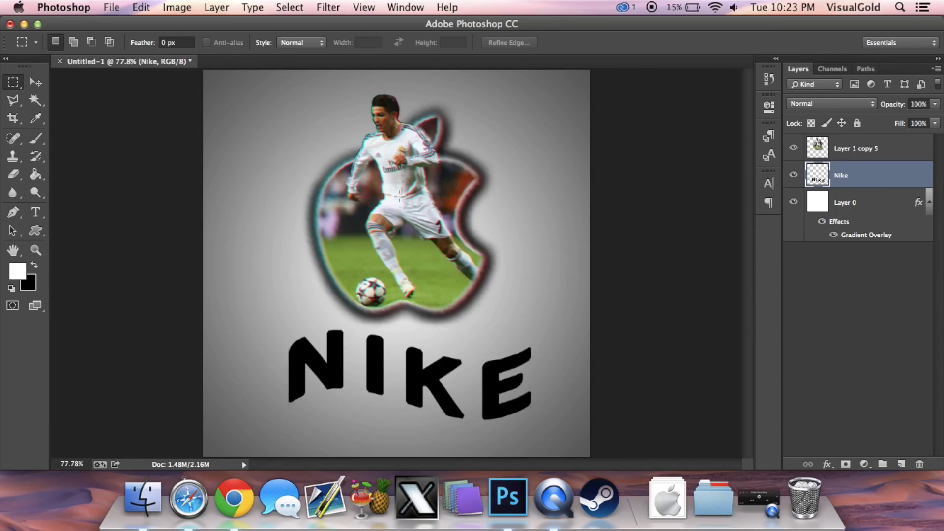